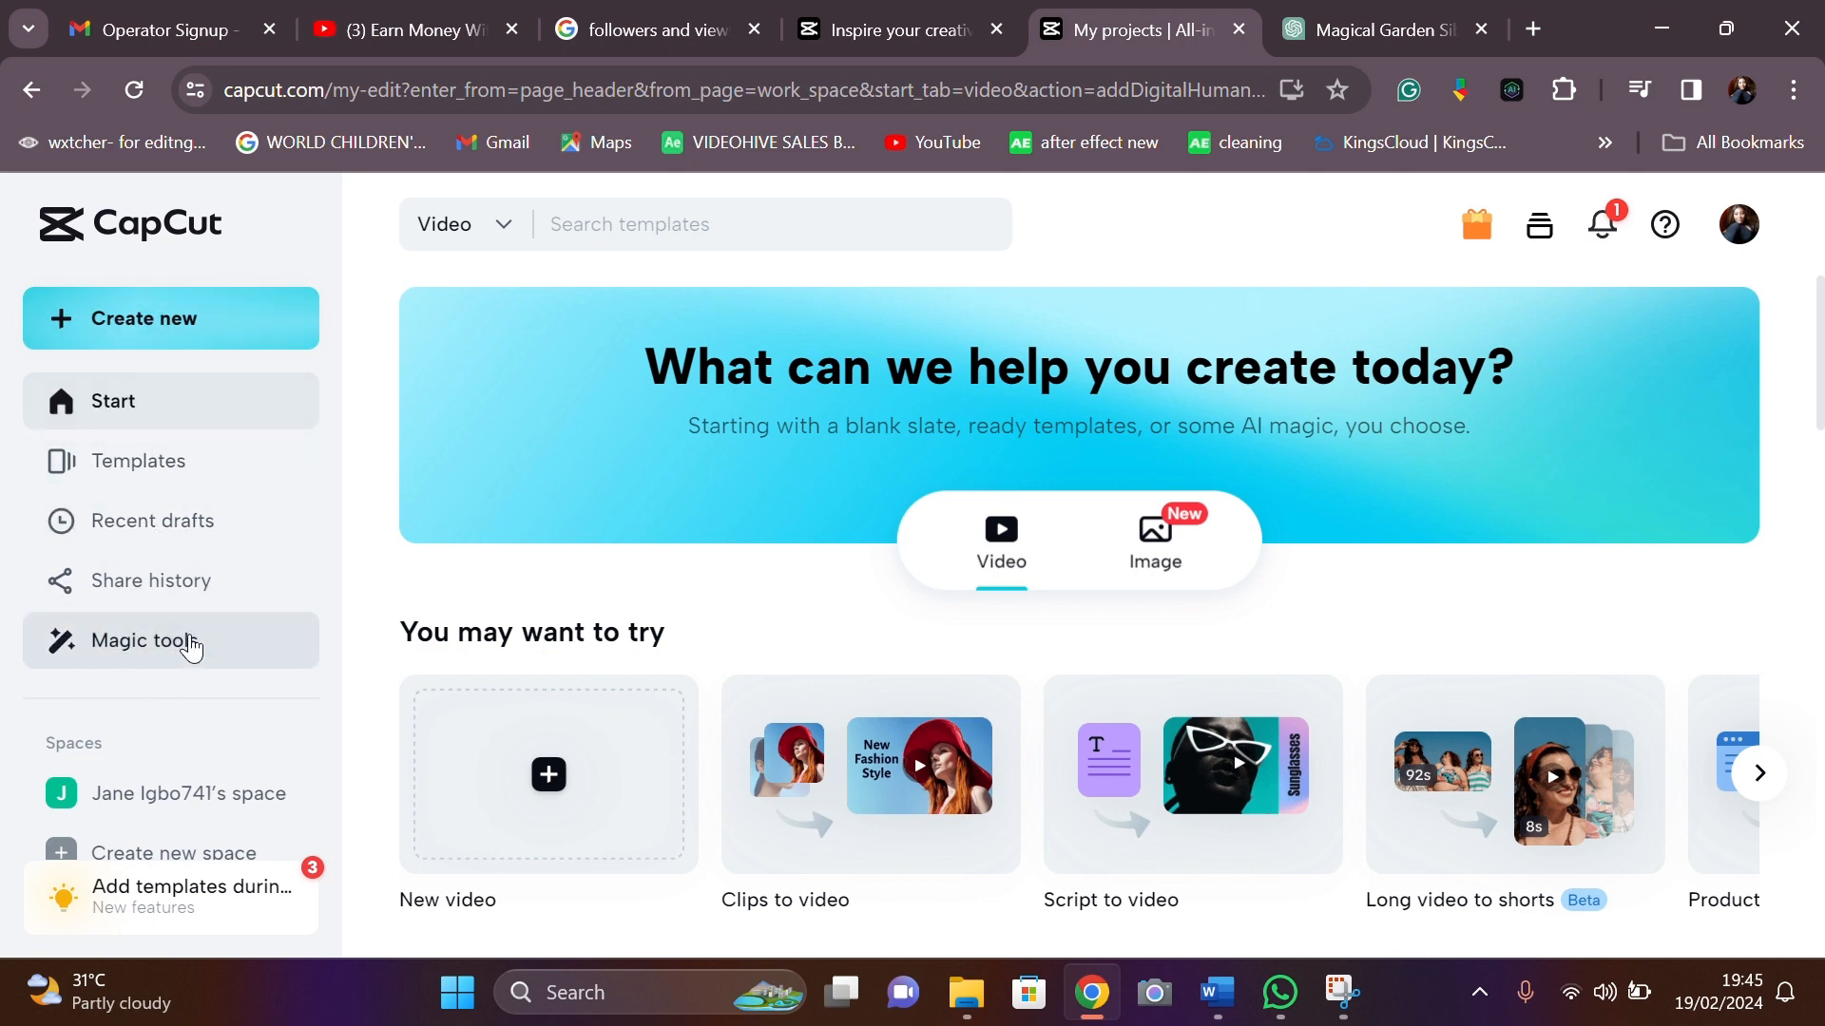
- Open the Text to image generator from the For images category of Magic tools
{"action": "left_click", "coordinate": [191, 646]}
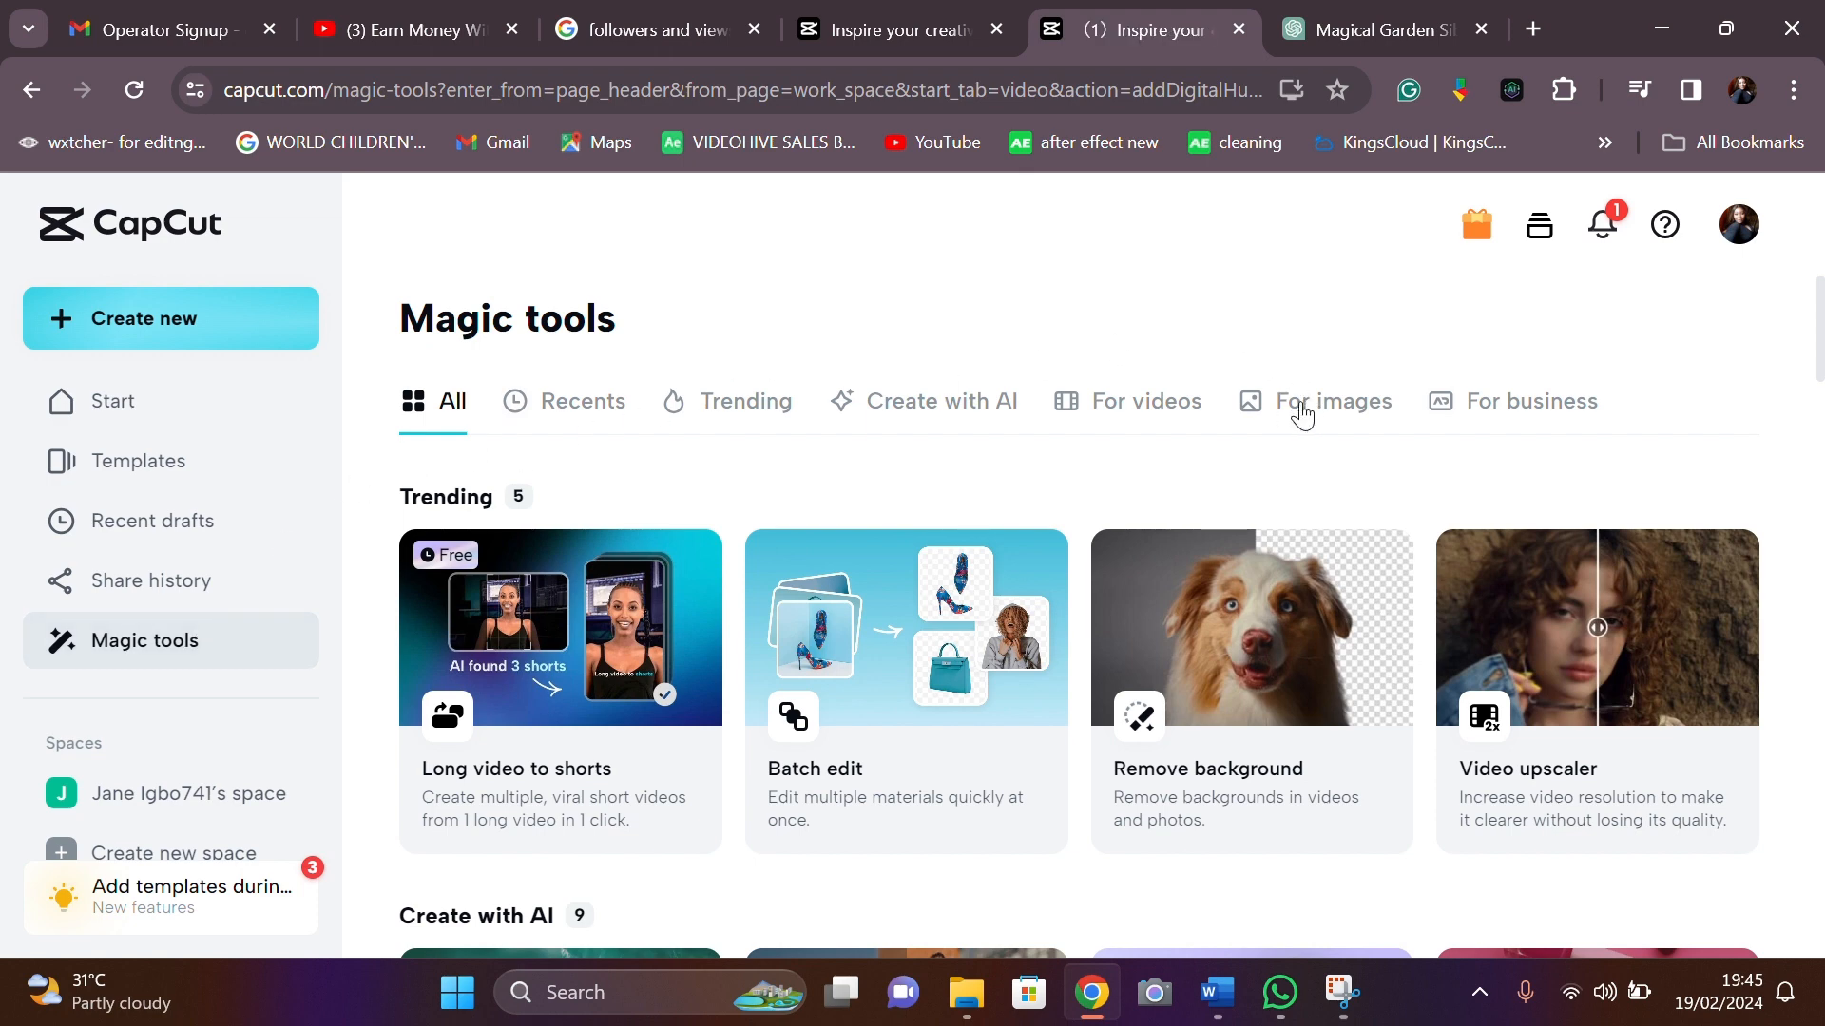
{"action": "left_click", "coordinate": [1302, 413]}
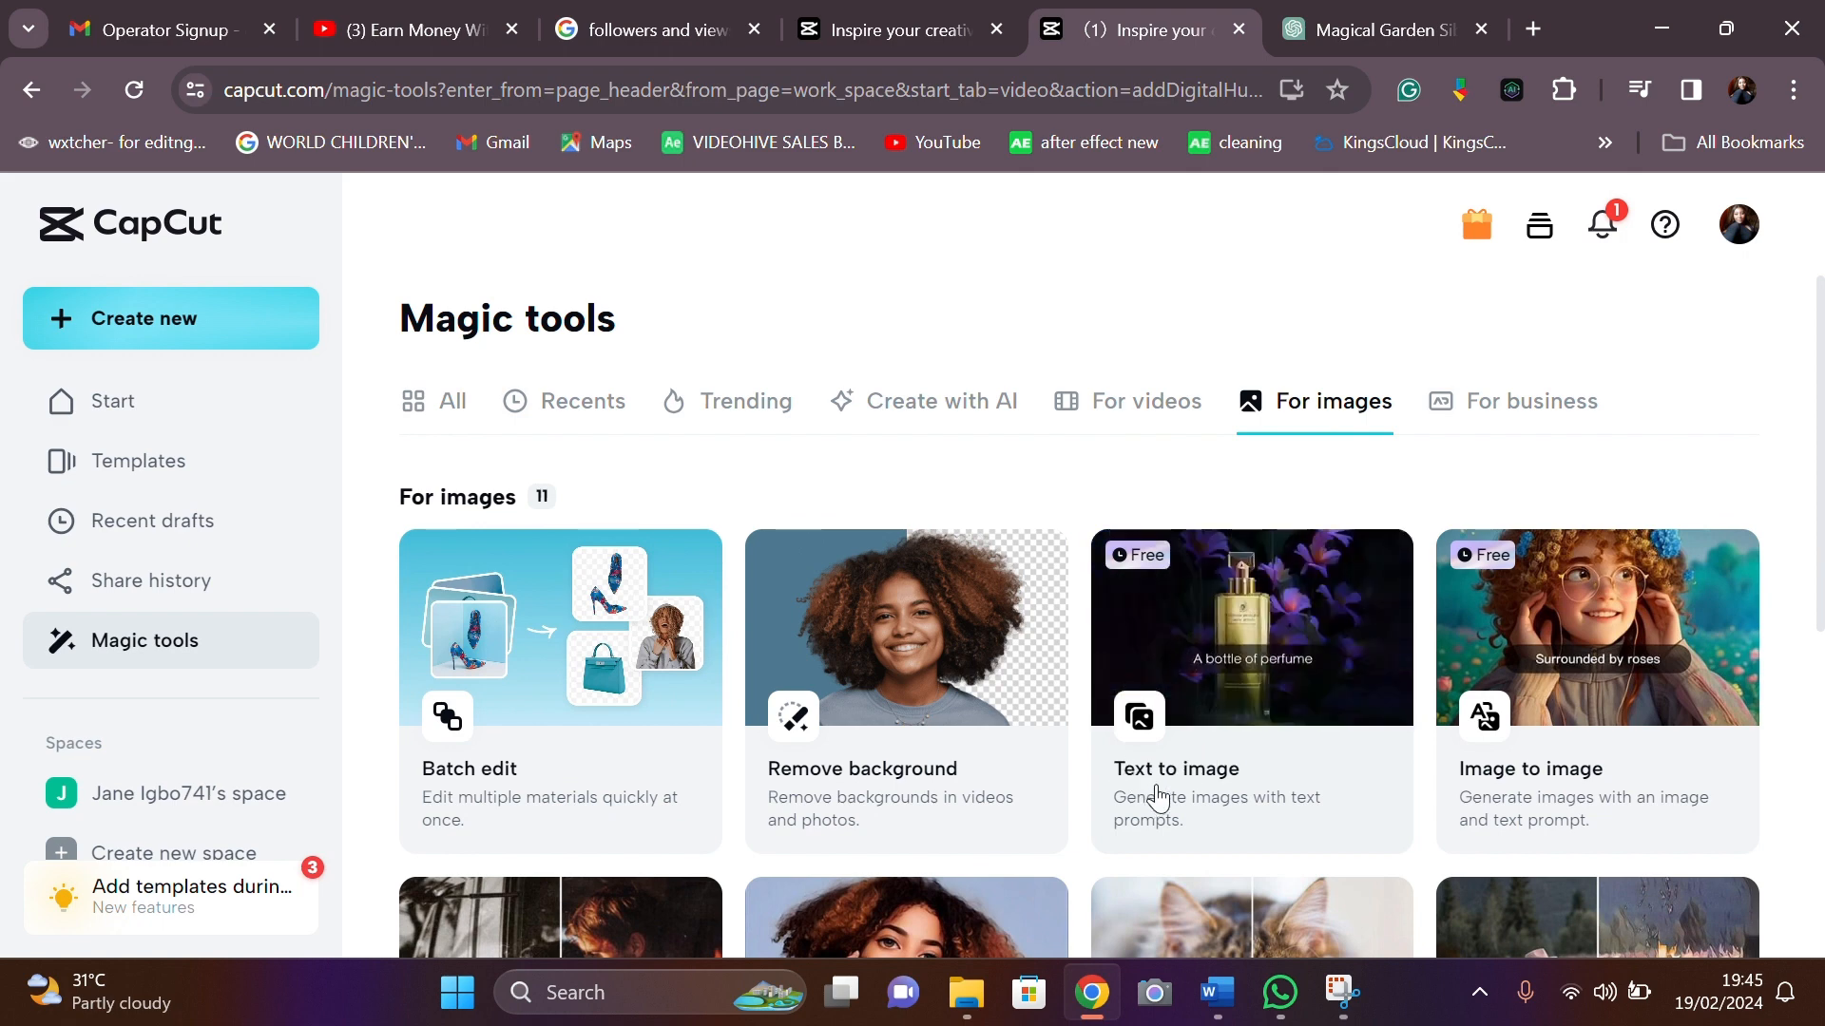
{"action": "left_click", "coordinate": [1158, 798]}
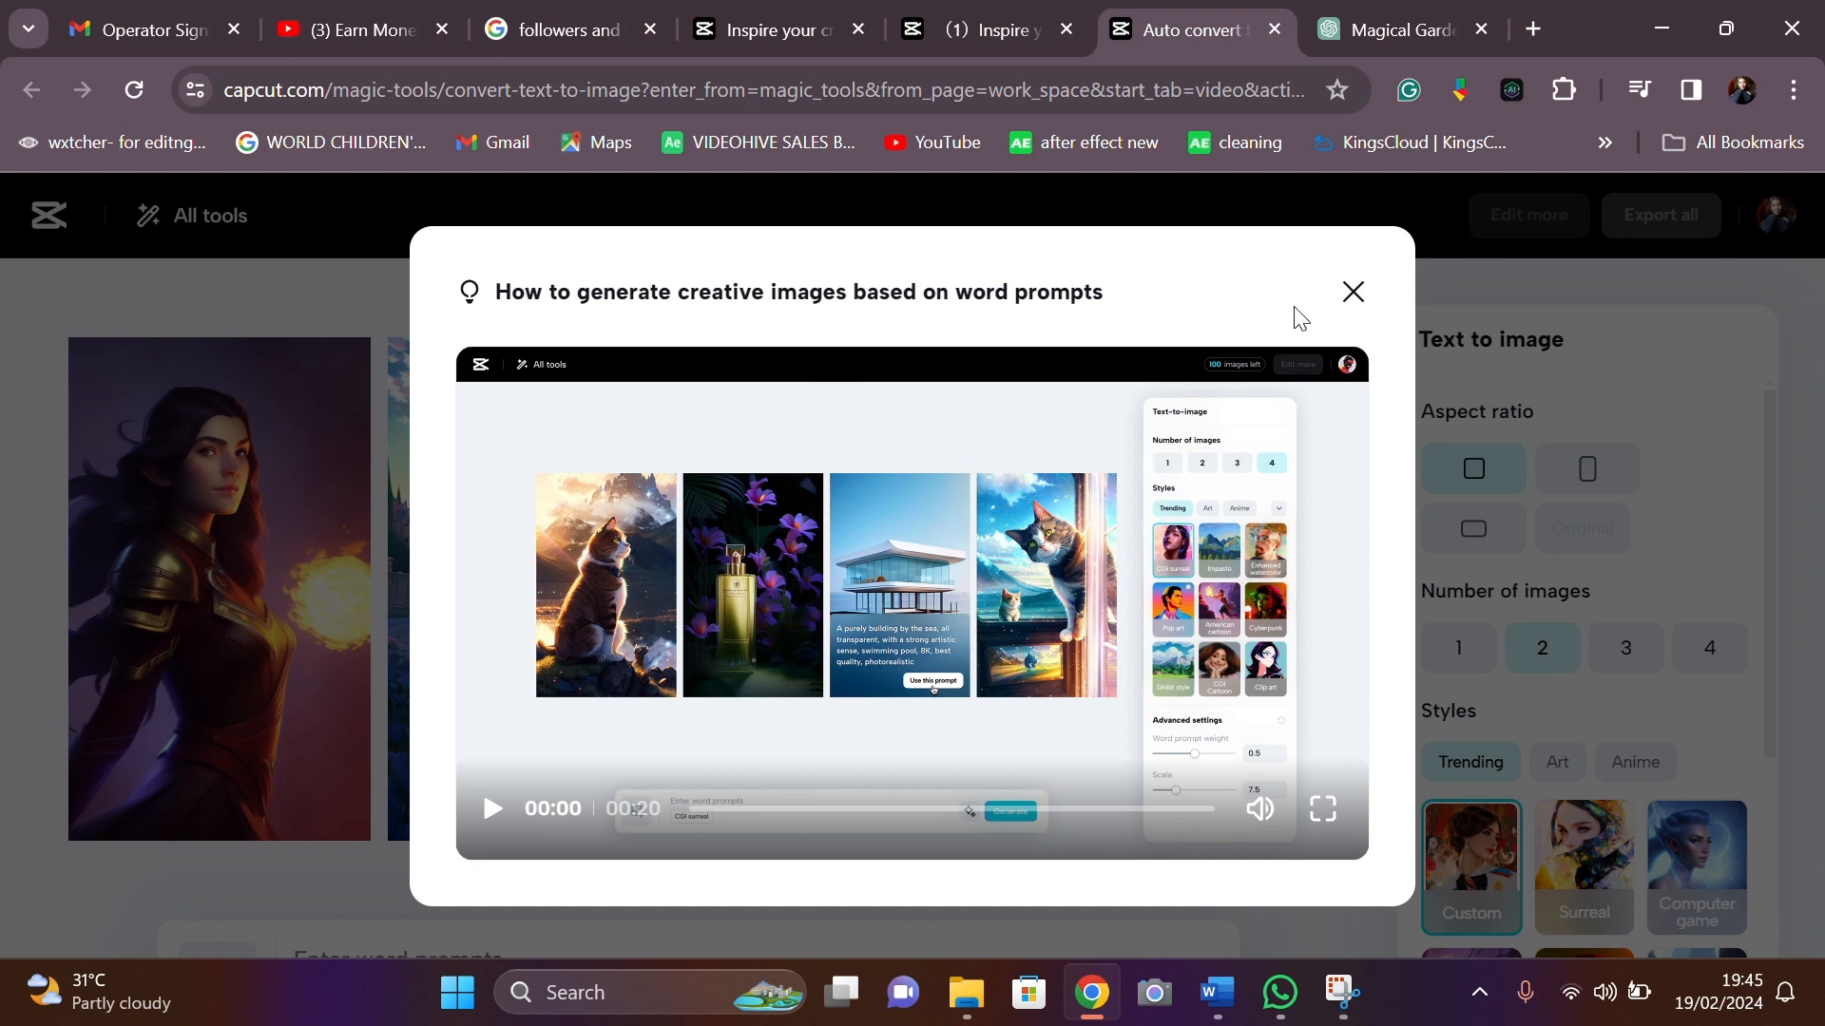
- Choose landscape ratio and the CGI surreal Art style, and begin the prompt 'A cozy office with'
{"action": "left_click", "coordinate": [1353, 293]}
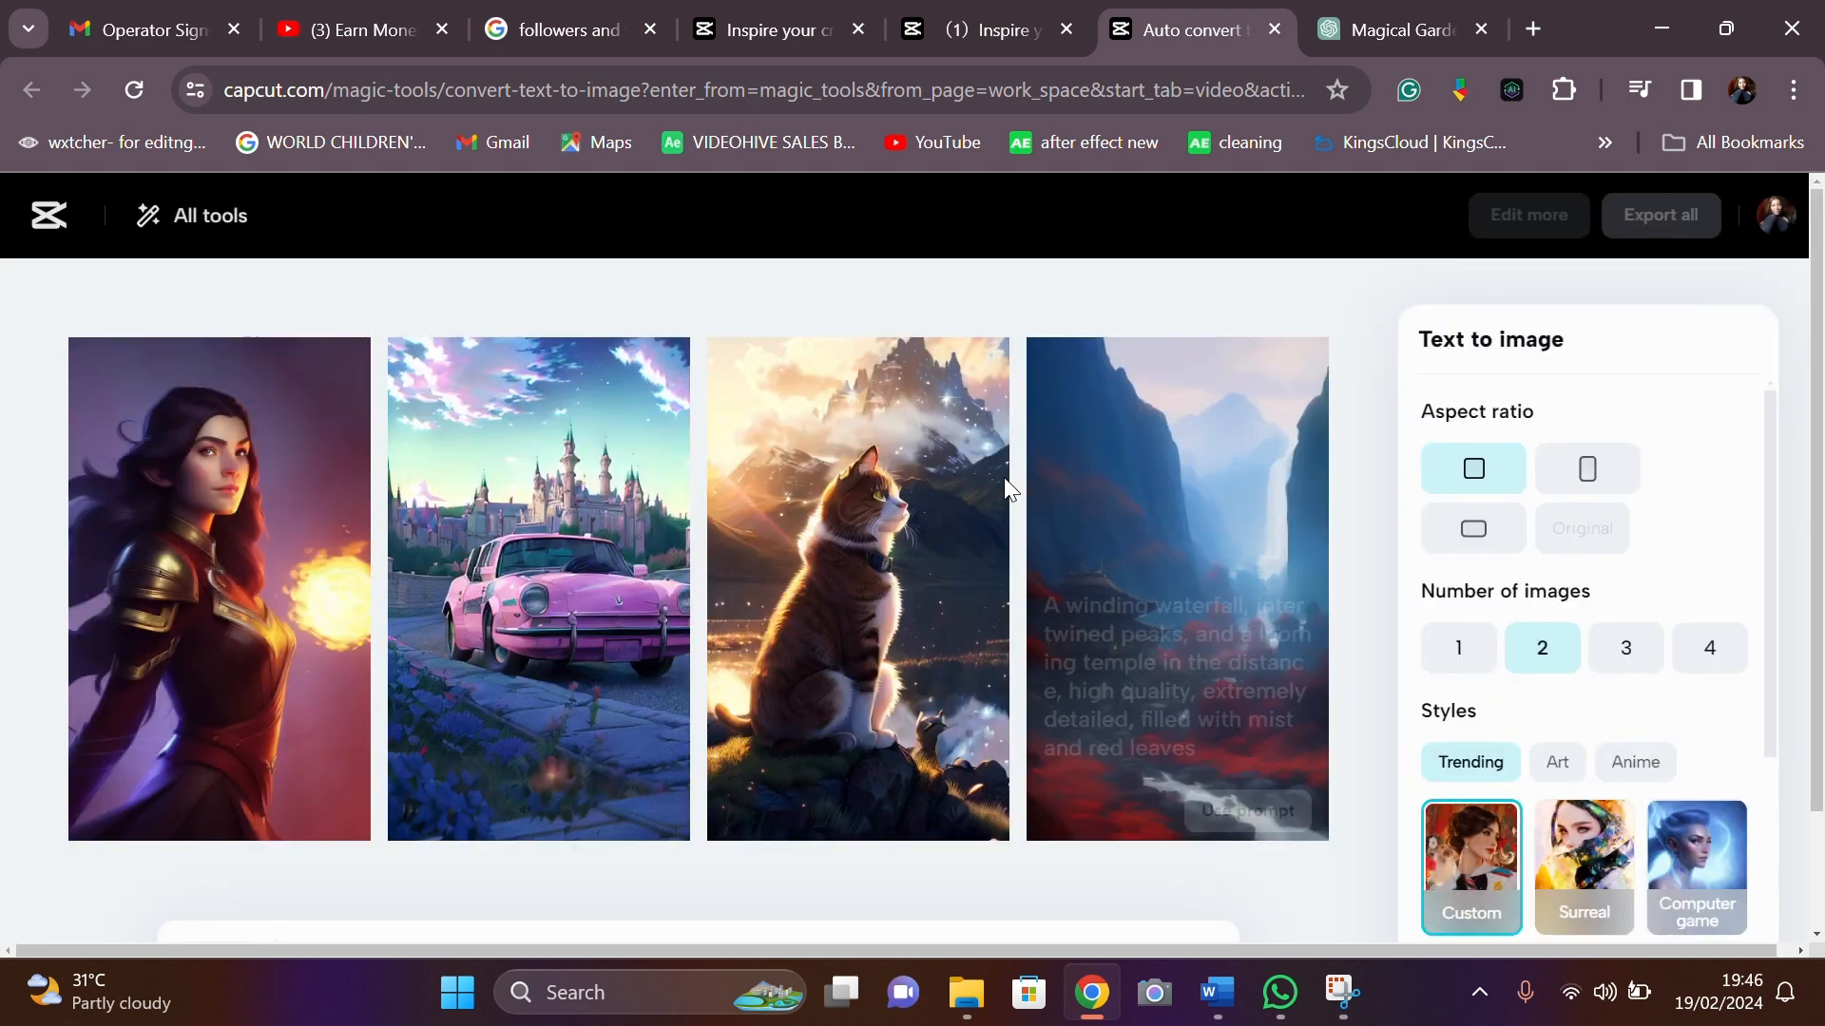
{"action": "left_click", "coordinate": [1474, 533]}
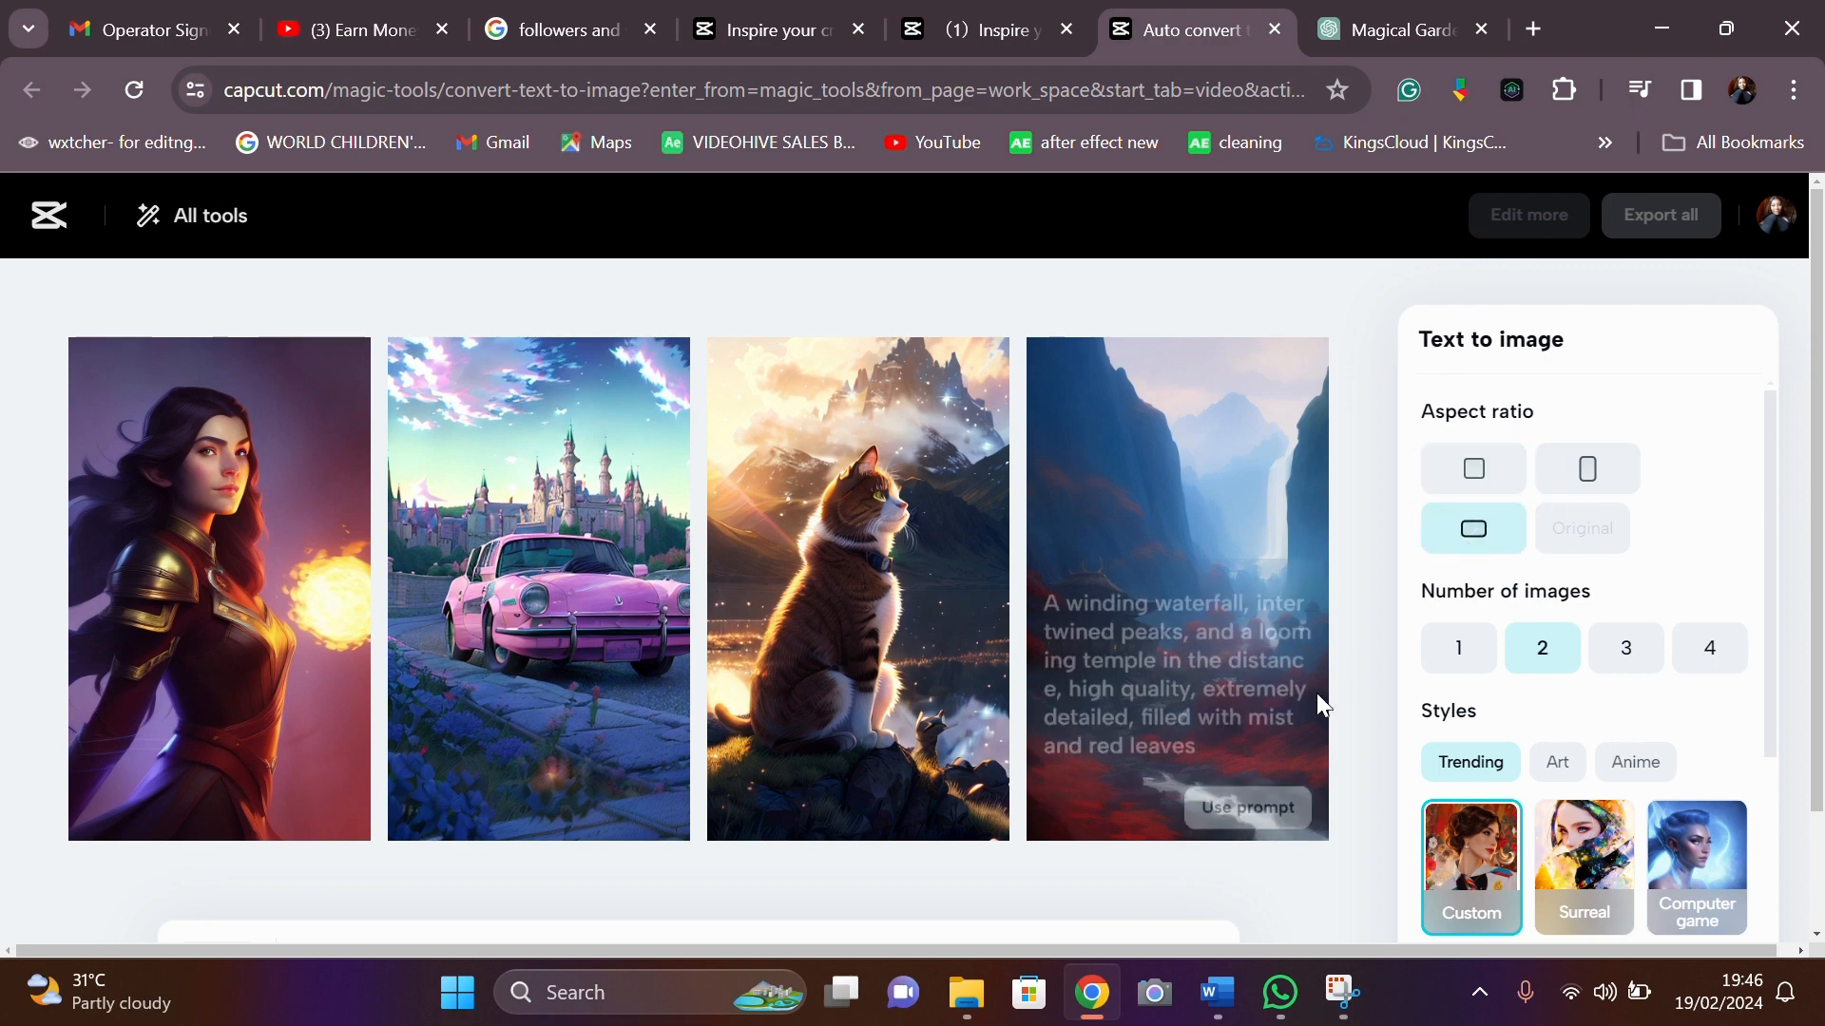
{"action": "scroll", "coordinate": [1359, 703], "scroll_direction": "down", "scroll_amount": 2}
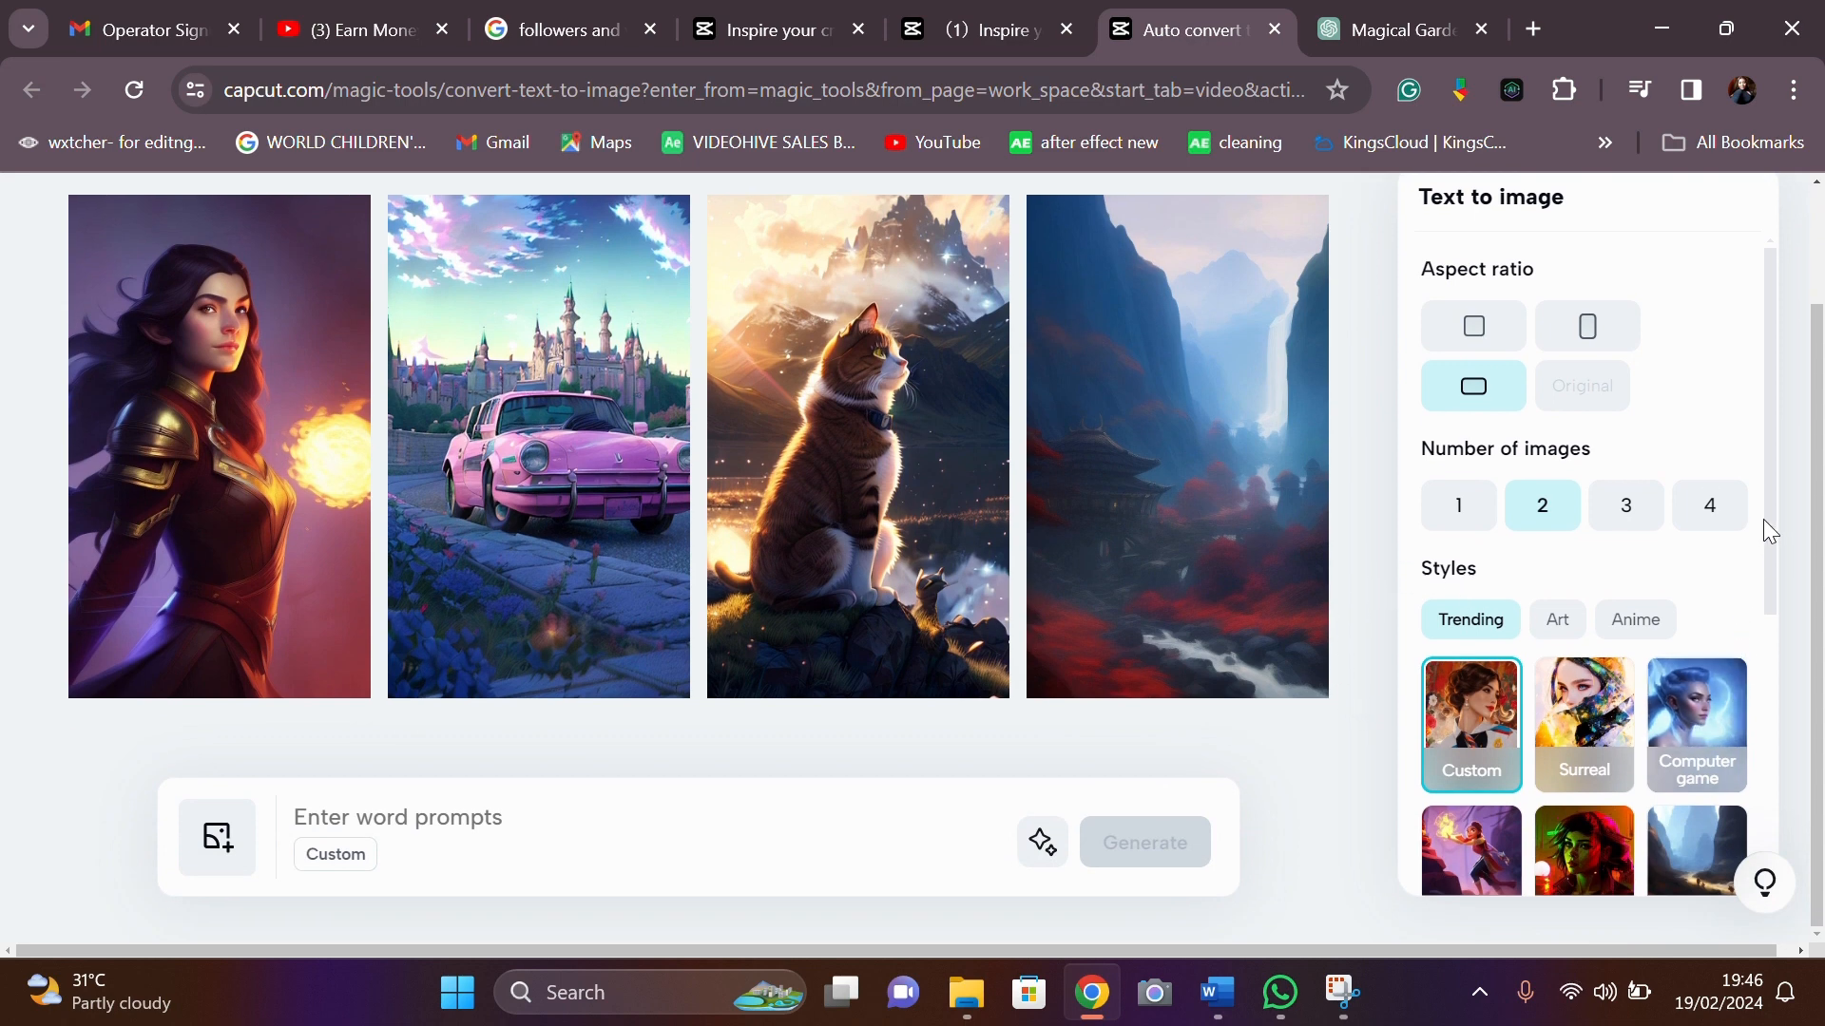
{"action": "left_click", "coordinate": [1558, 619]}
{"action": "scroll", "coordinate": [1615, 618], "scroll_direction": "down", "scroll_amount": 2}
{"action": "left_click", "coordinate": [1696, 680]}
{"action": "left_click", "coordinate": [343, 823]}
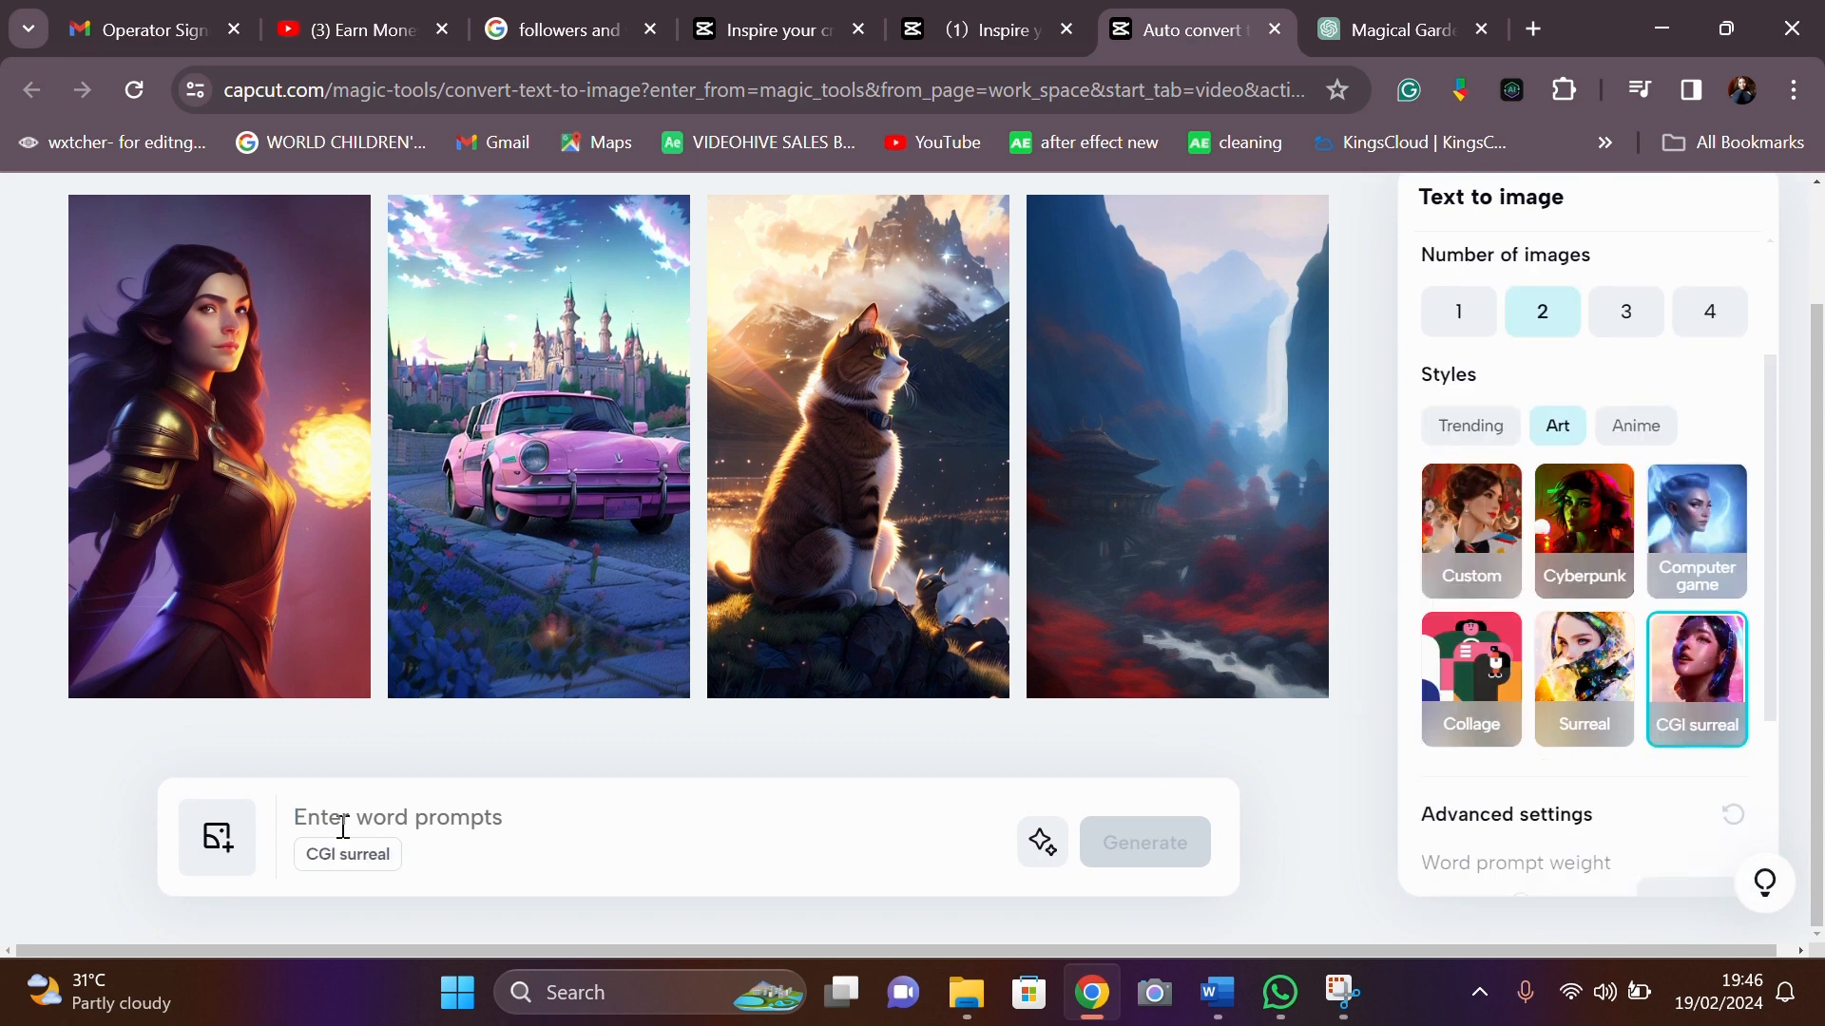
{"action": "type", "text": "A cozy office with"}
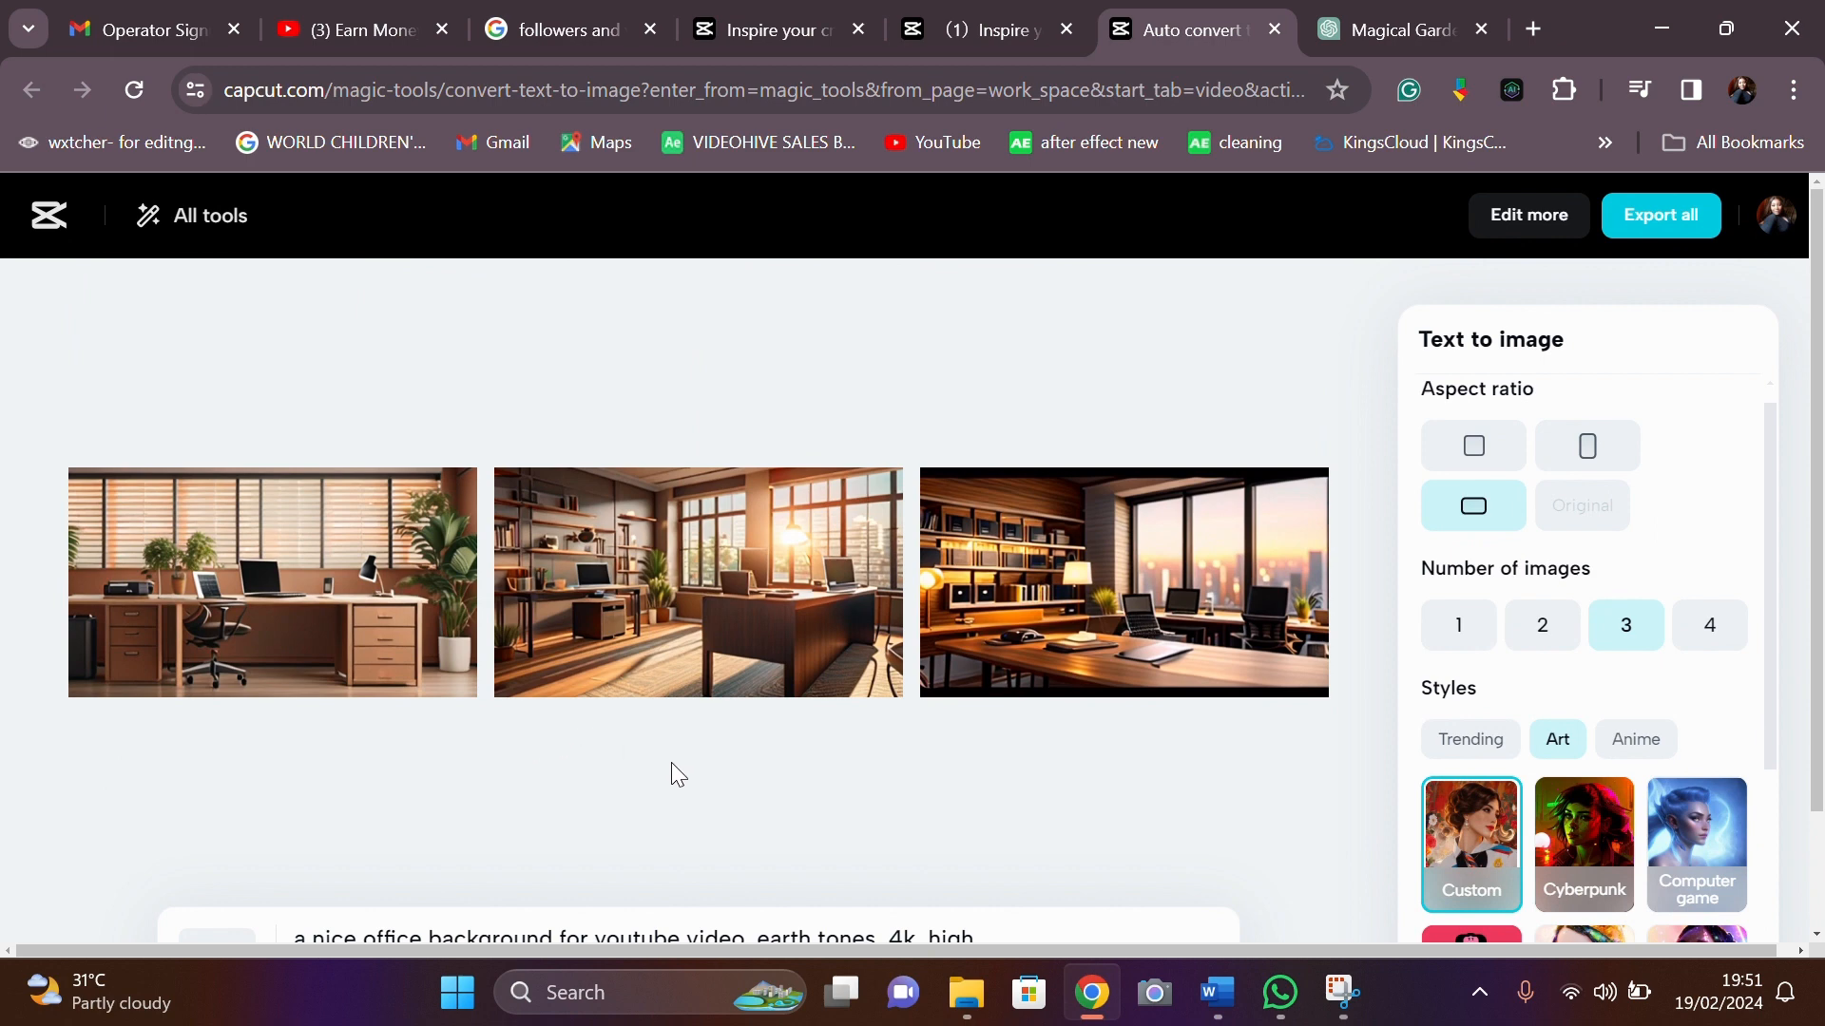
{"action": "mouse_move", "coordinate": [353, 562]}
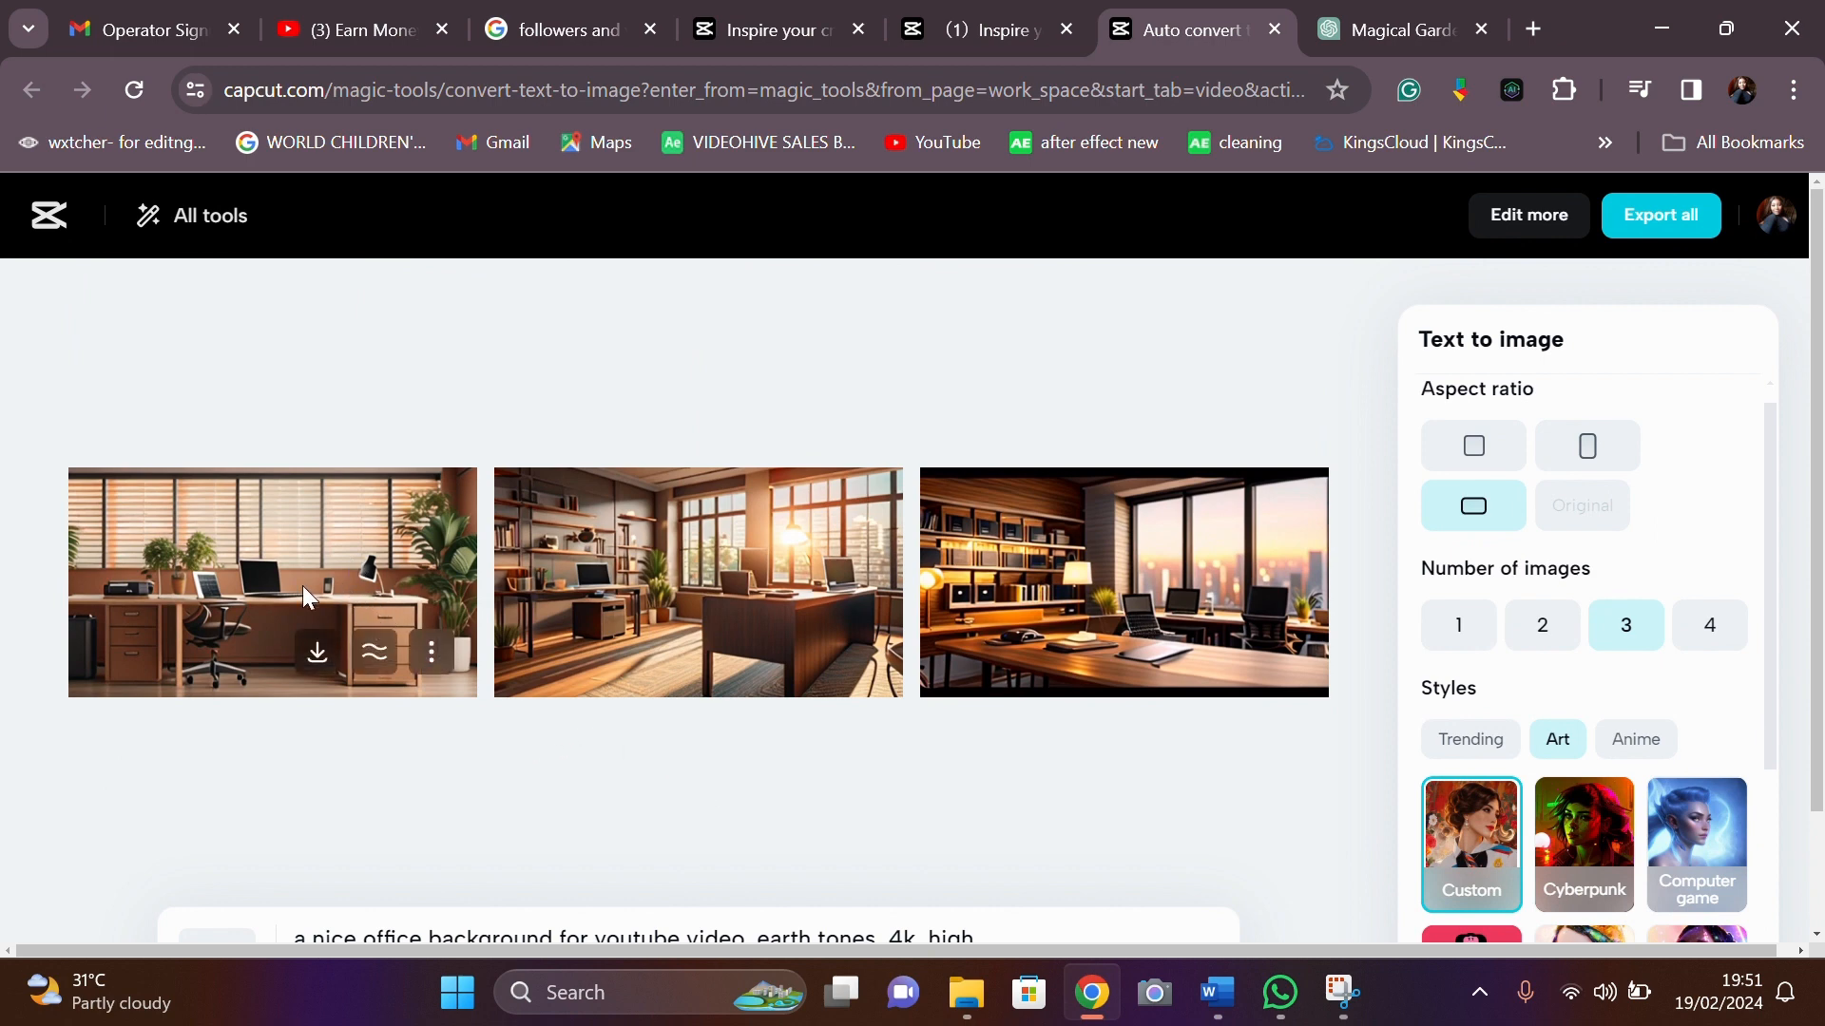
{"action": "left_click", "coordinate": [376, 576]}
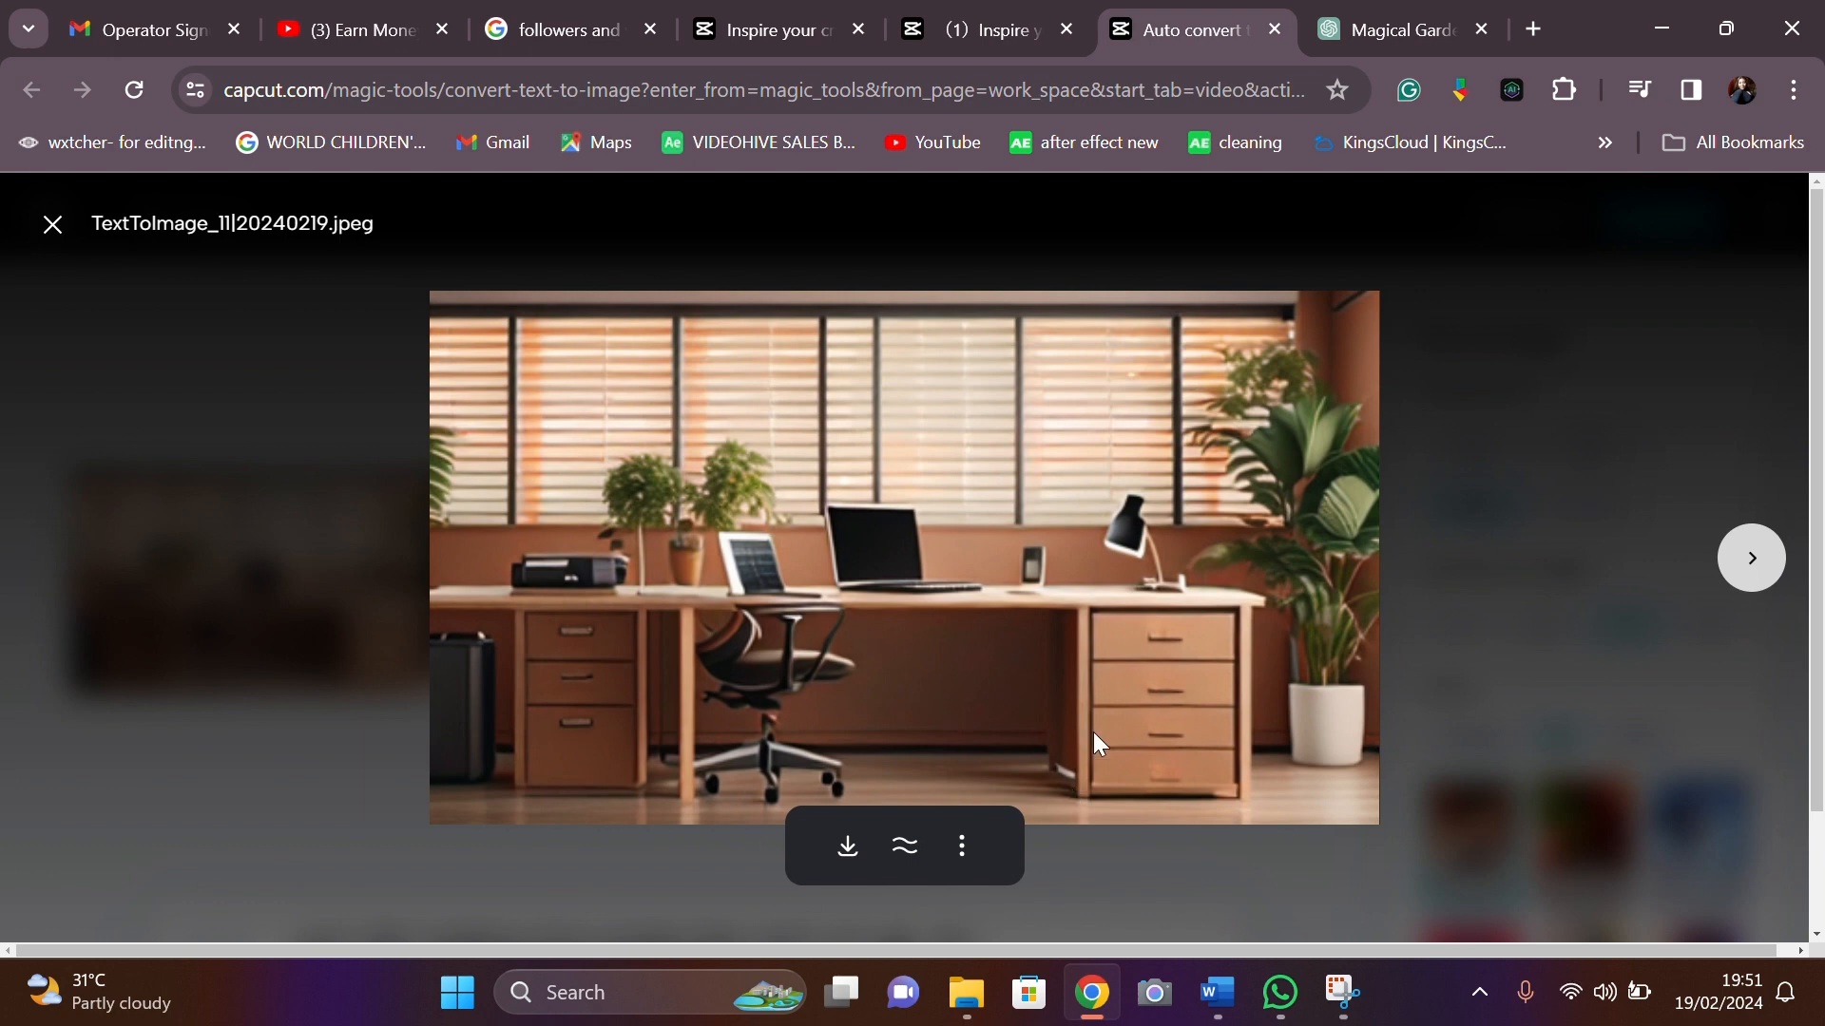
{"action": "left_click", "coordinate": [961, 858]}
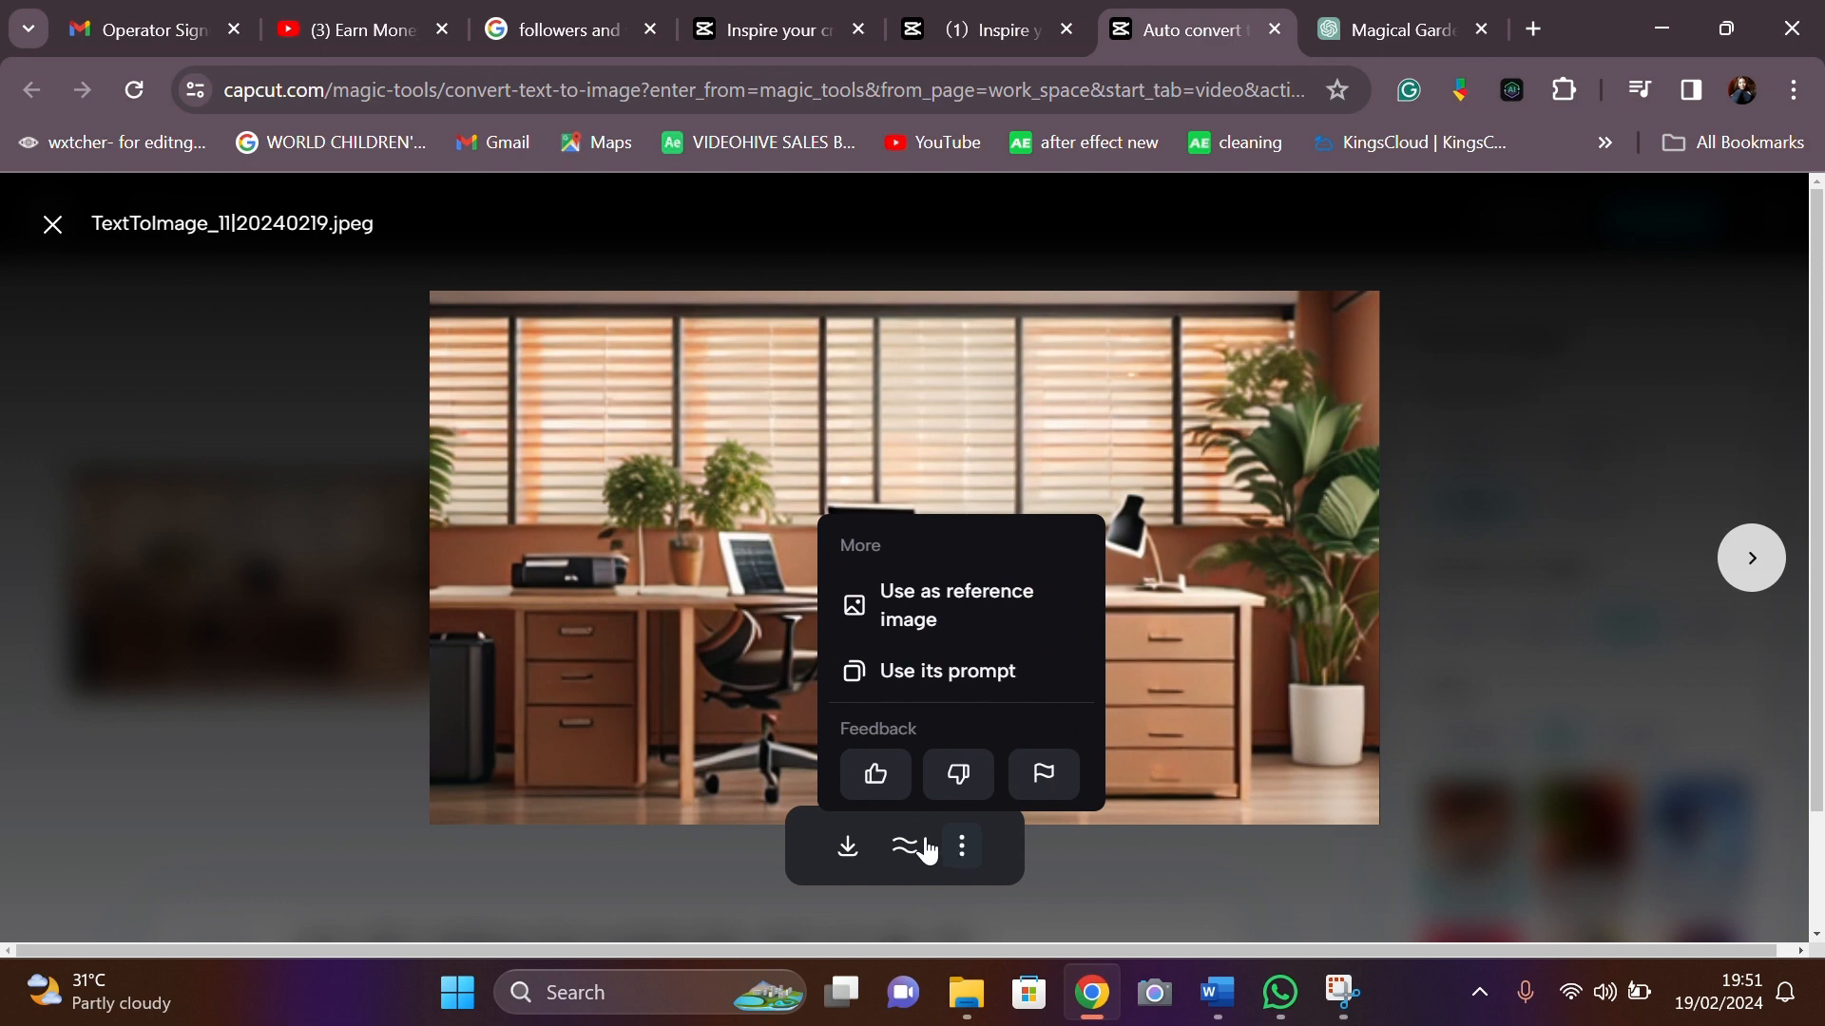
{"action": "left_click", "coordinate": [853, 860]}
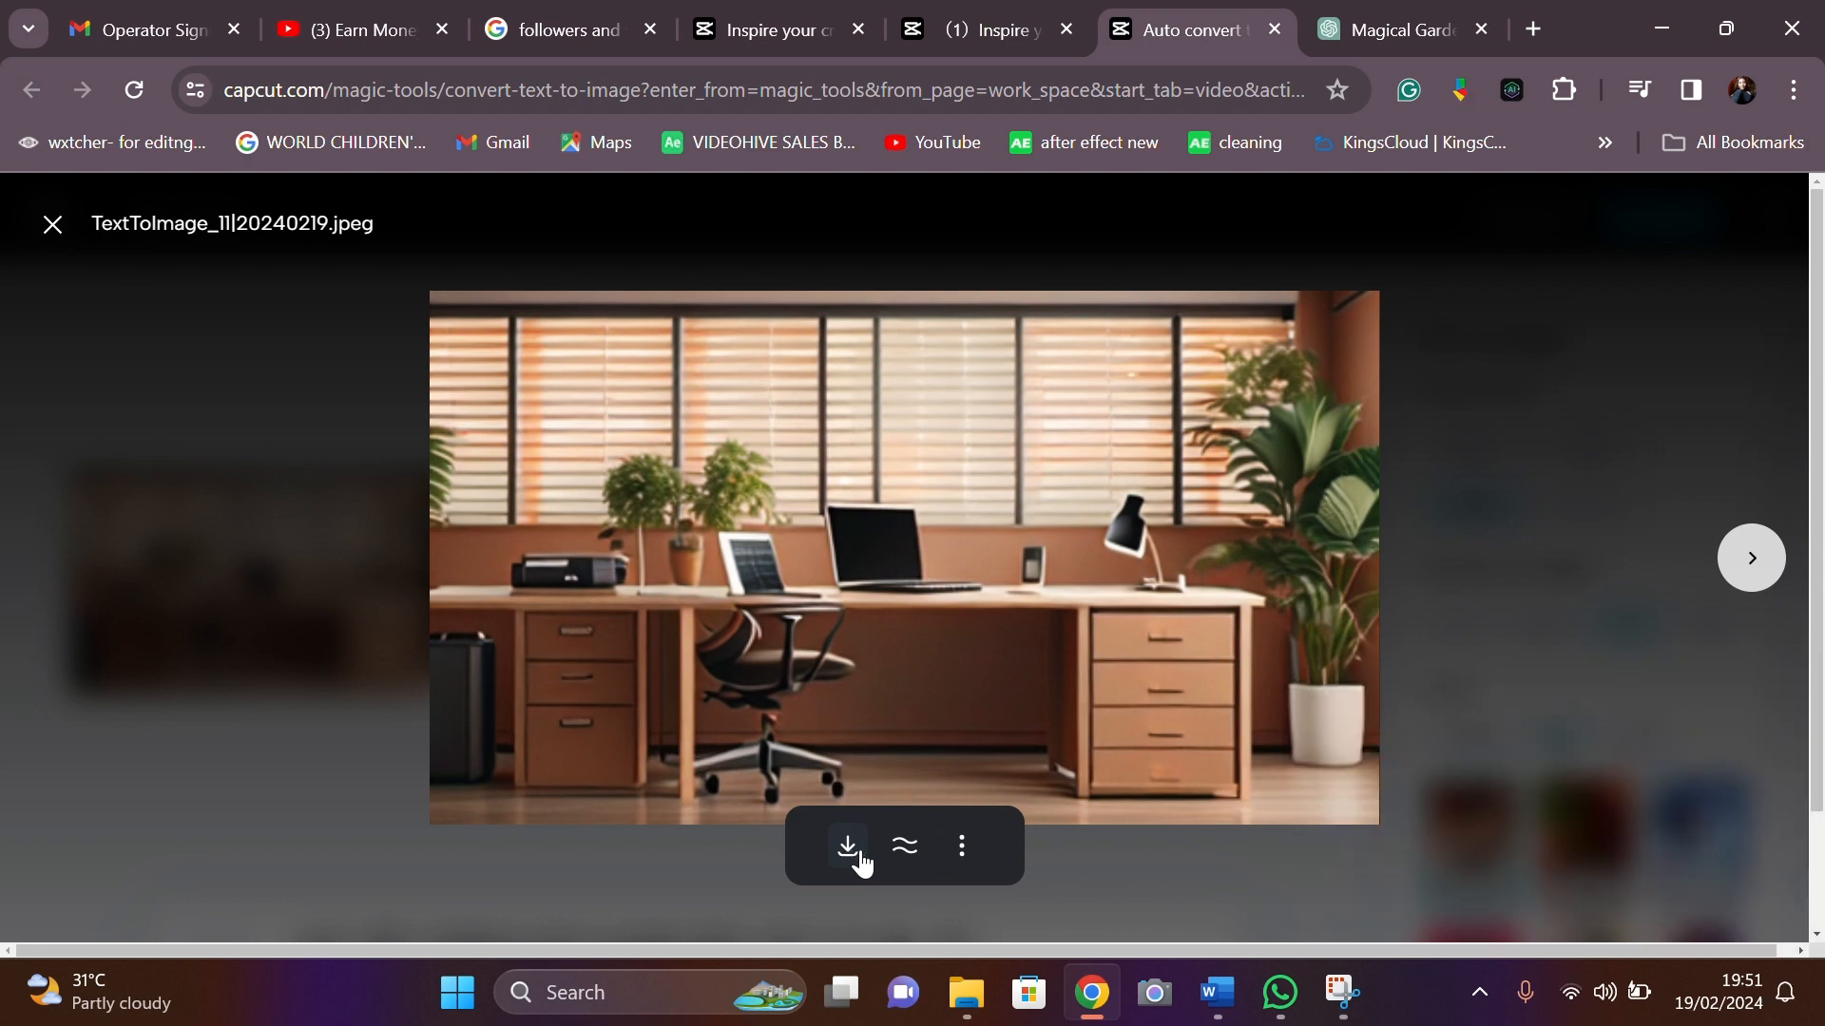
{"action": "left_click", "coordinate": [1751, 558]}
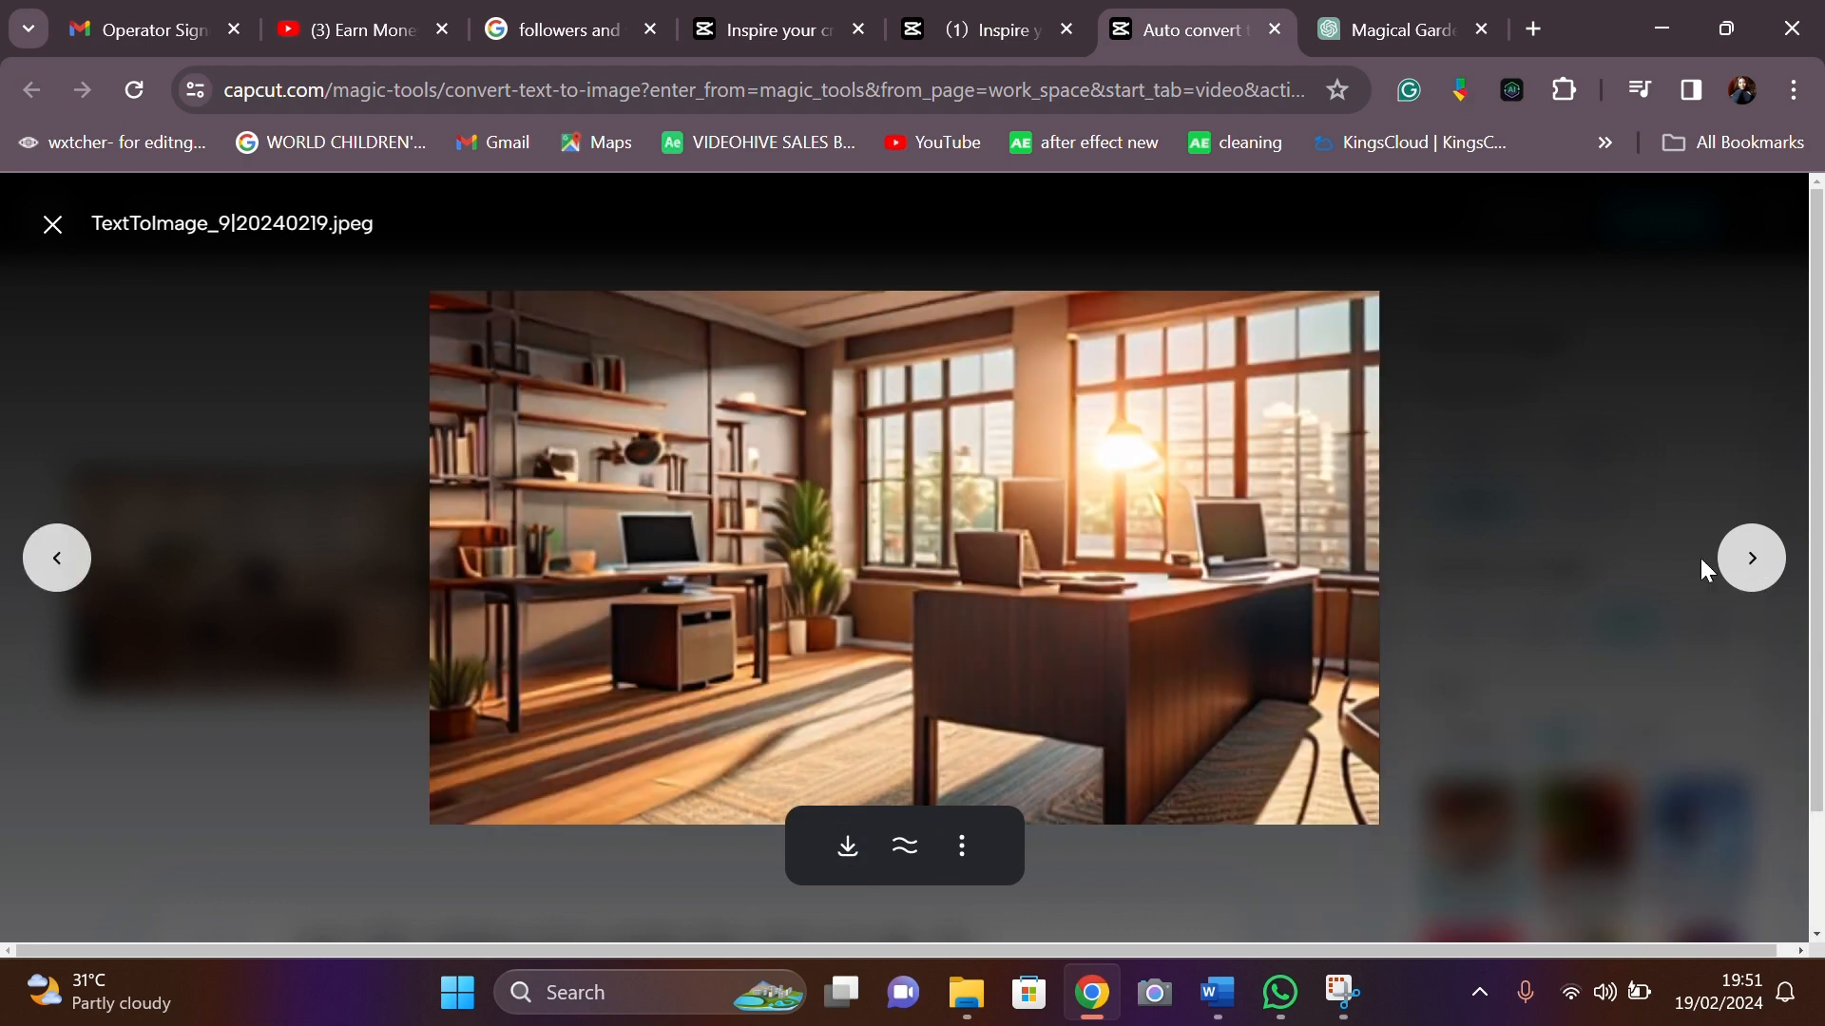
{"action": "key", "text": "Escape"}
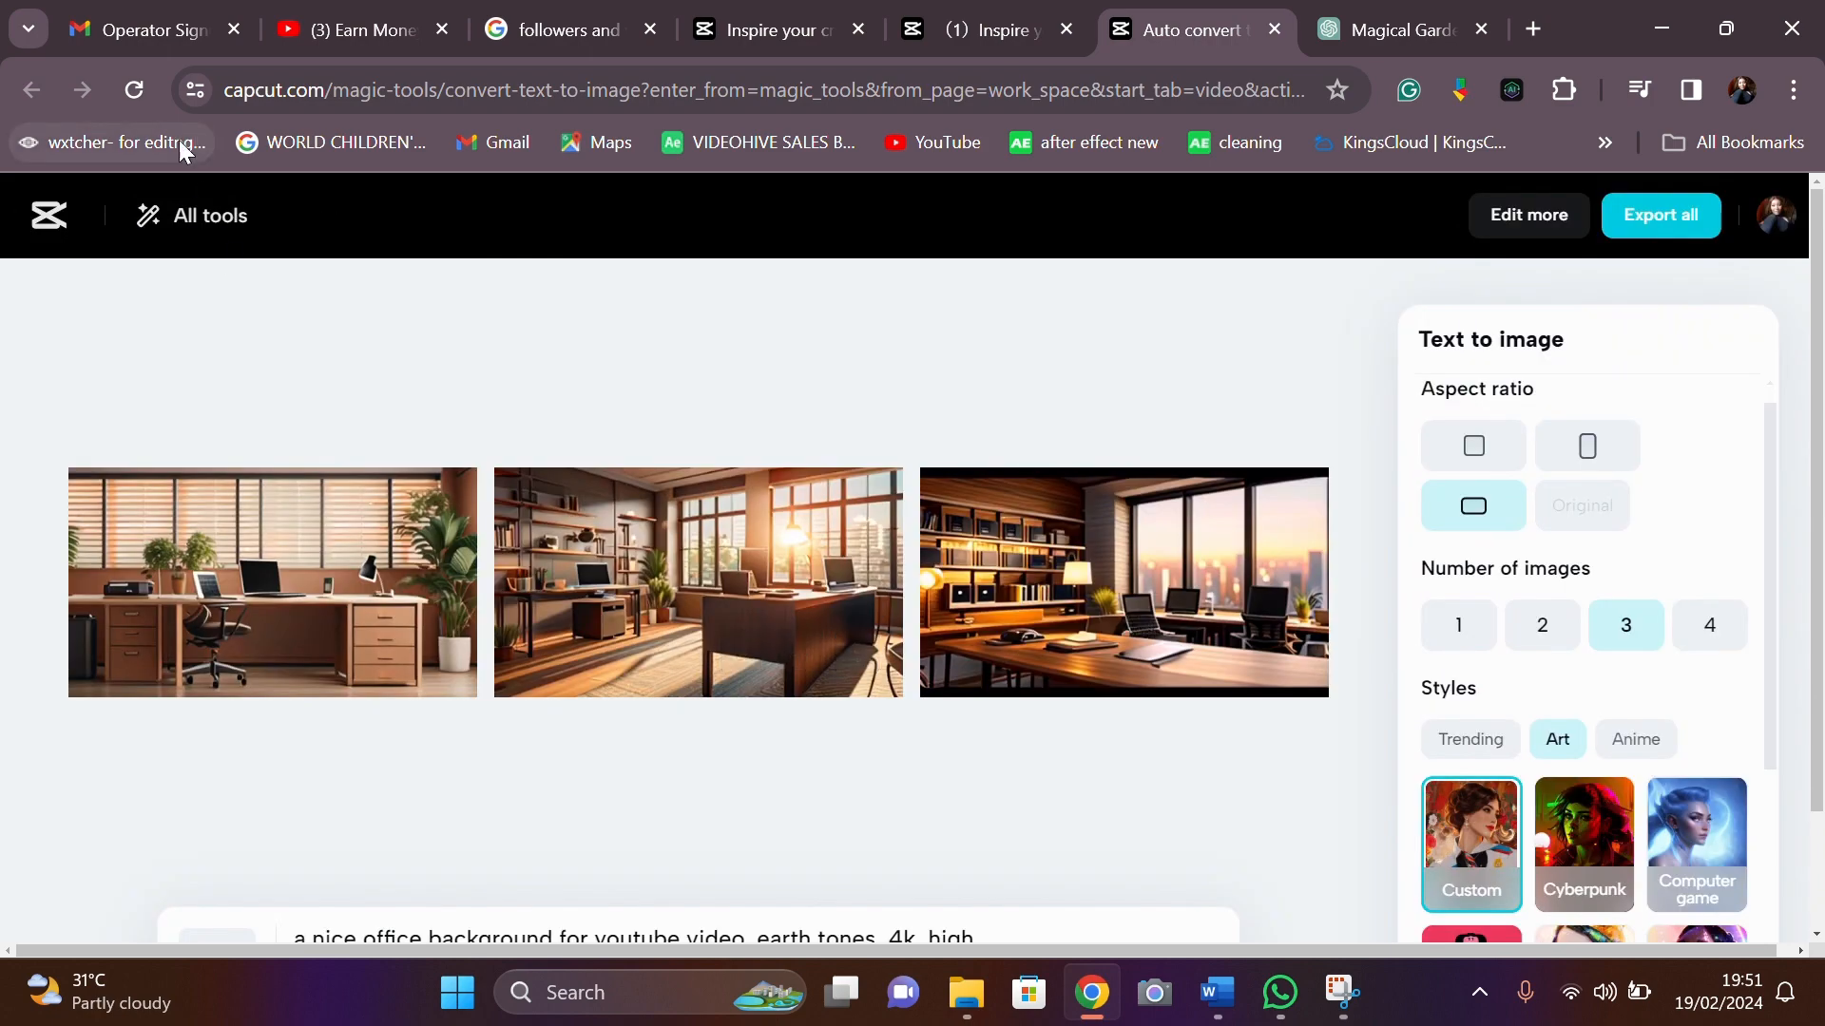
- Leave the image generator and start an AI Characters video from Magic tools' Create with AI section
{"action": "left_click", "coordinate": [52, 211]}
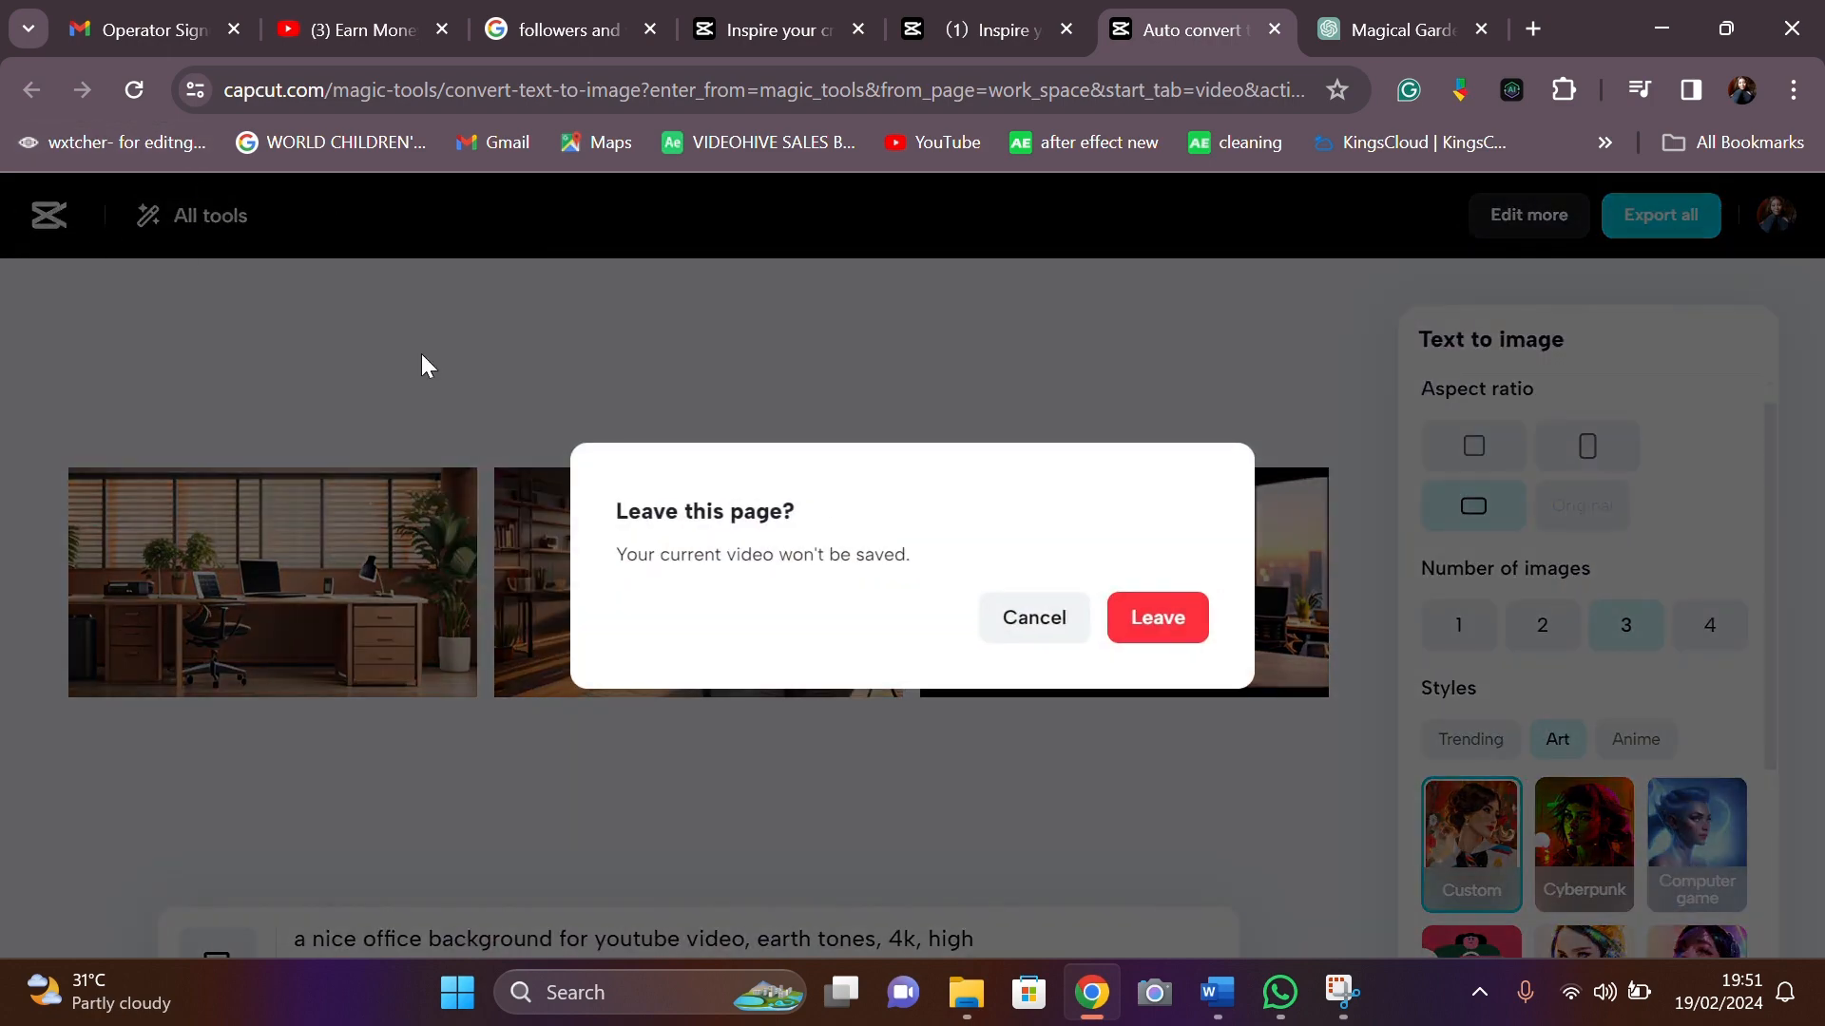
{"action": "left_click", "coordinate": [1144, 627]}
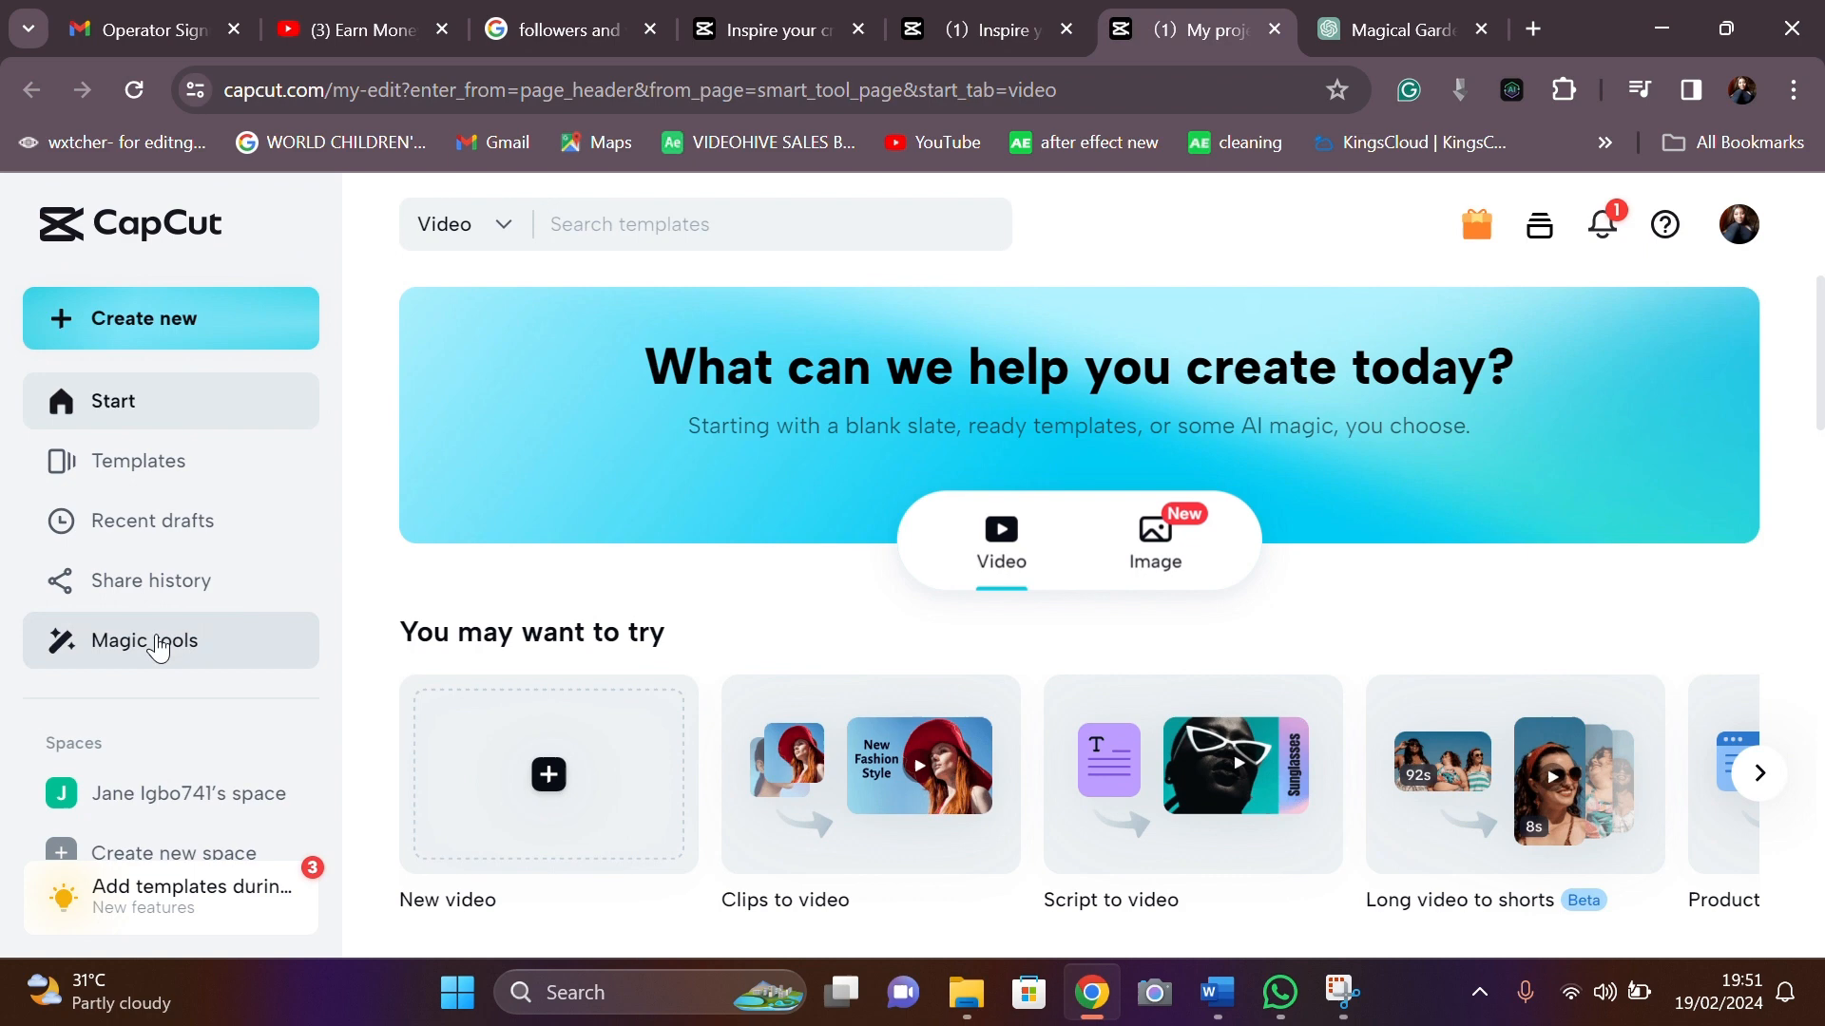
{"action": "left_click", "coordinate": [186, 643]}
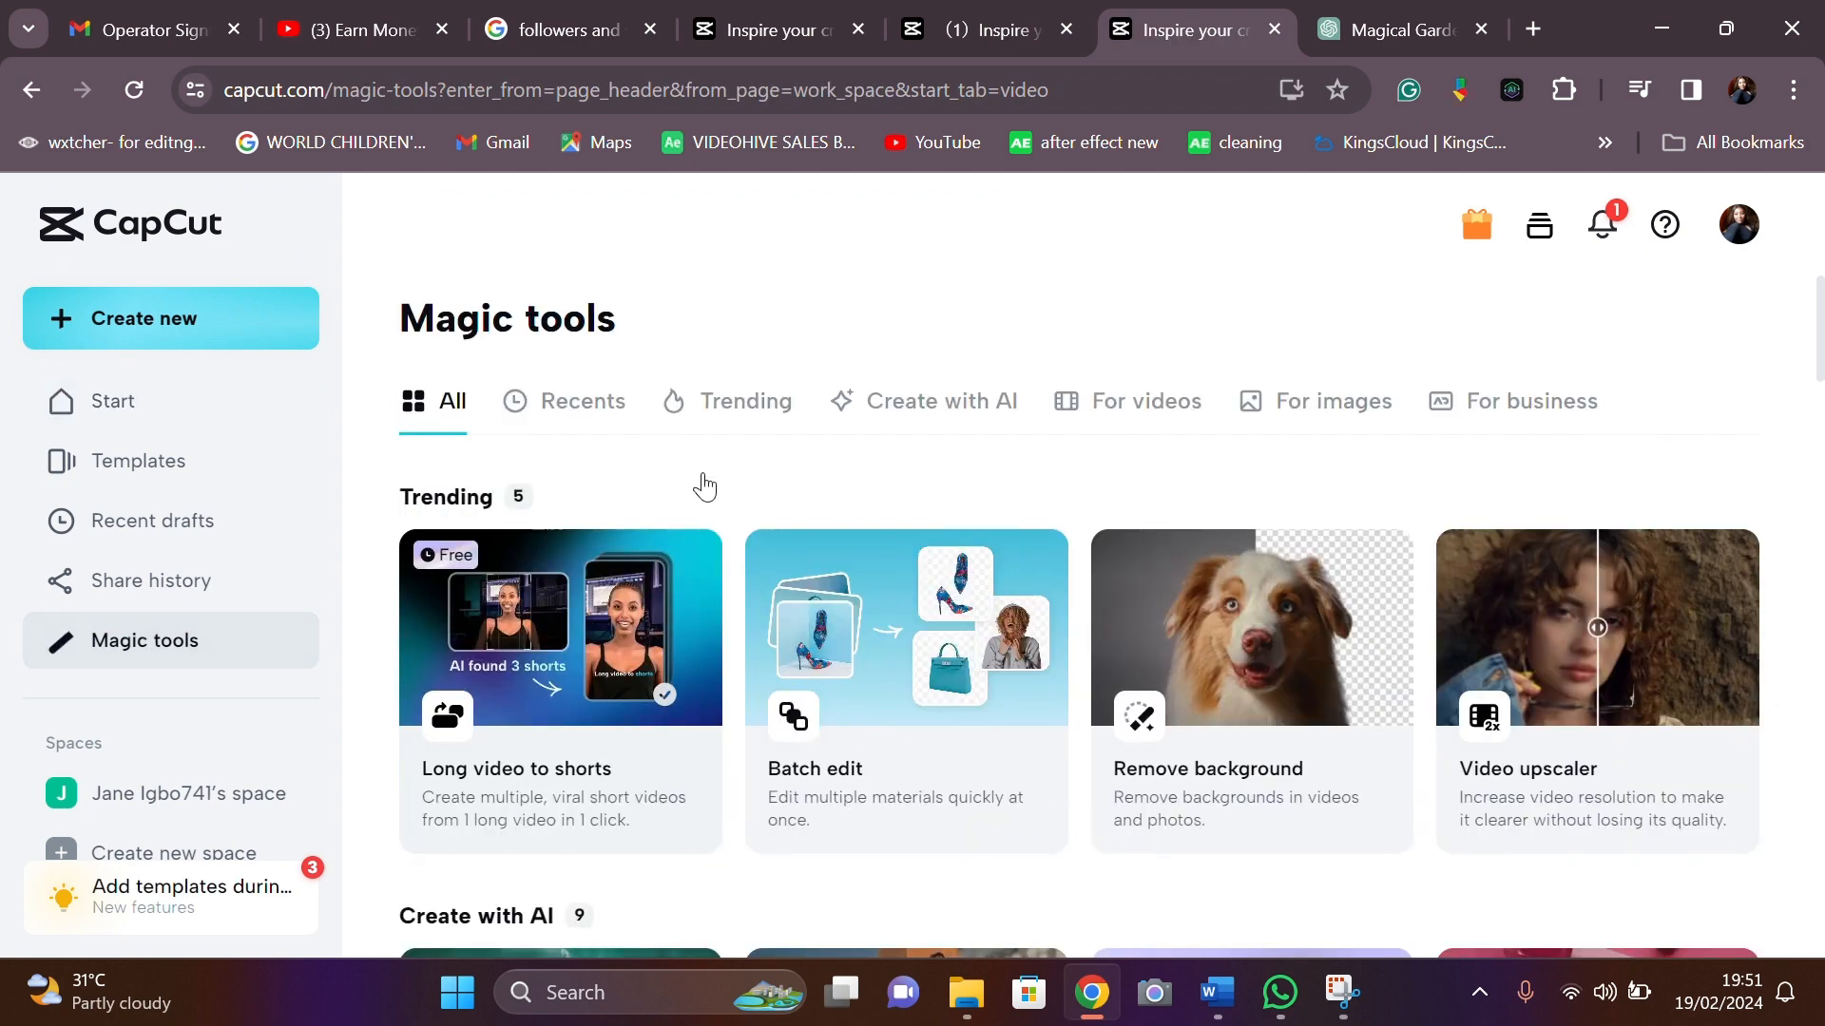
{"action": "scroll", "coordinate": [863, 681], "scroll_direction": "down", "scroll_amount": 5}
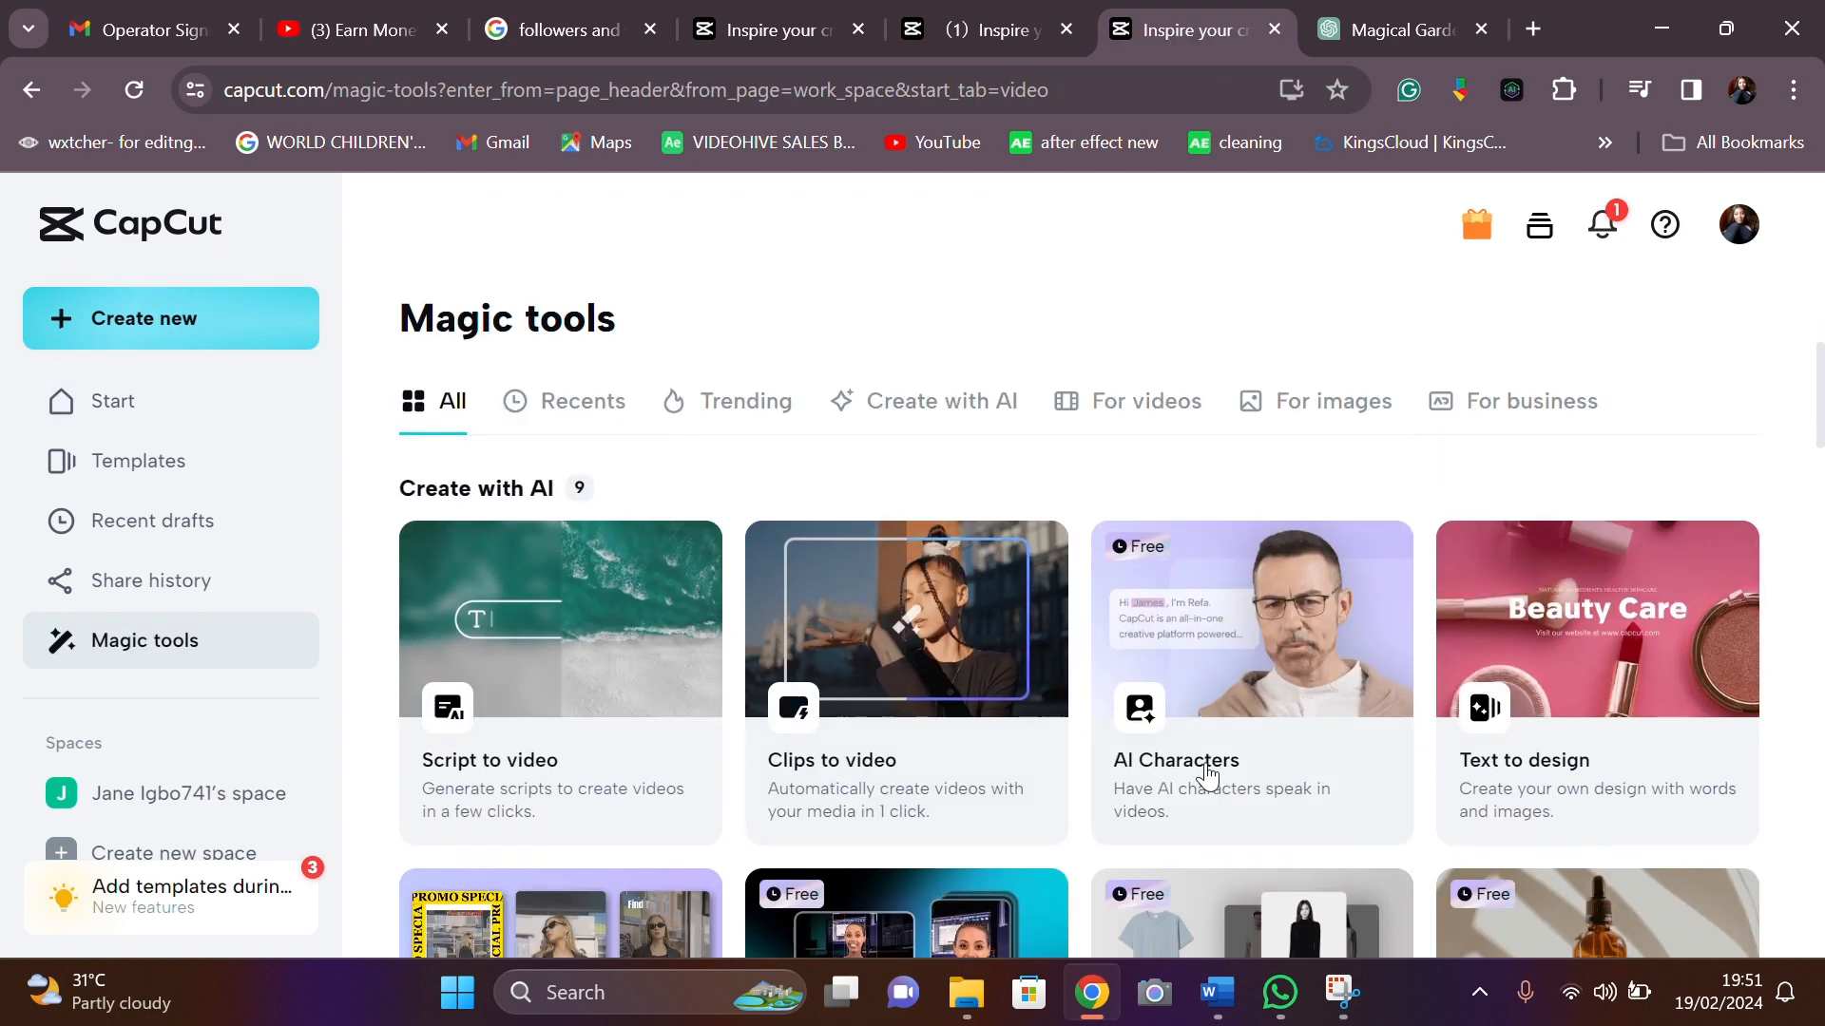
{"action": "left_click", "coordinate": [1207, 775]}
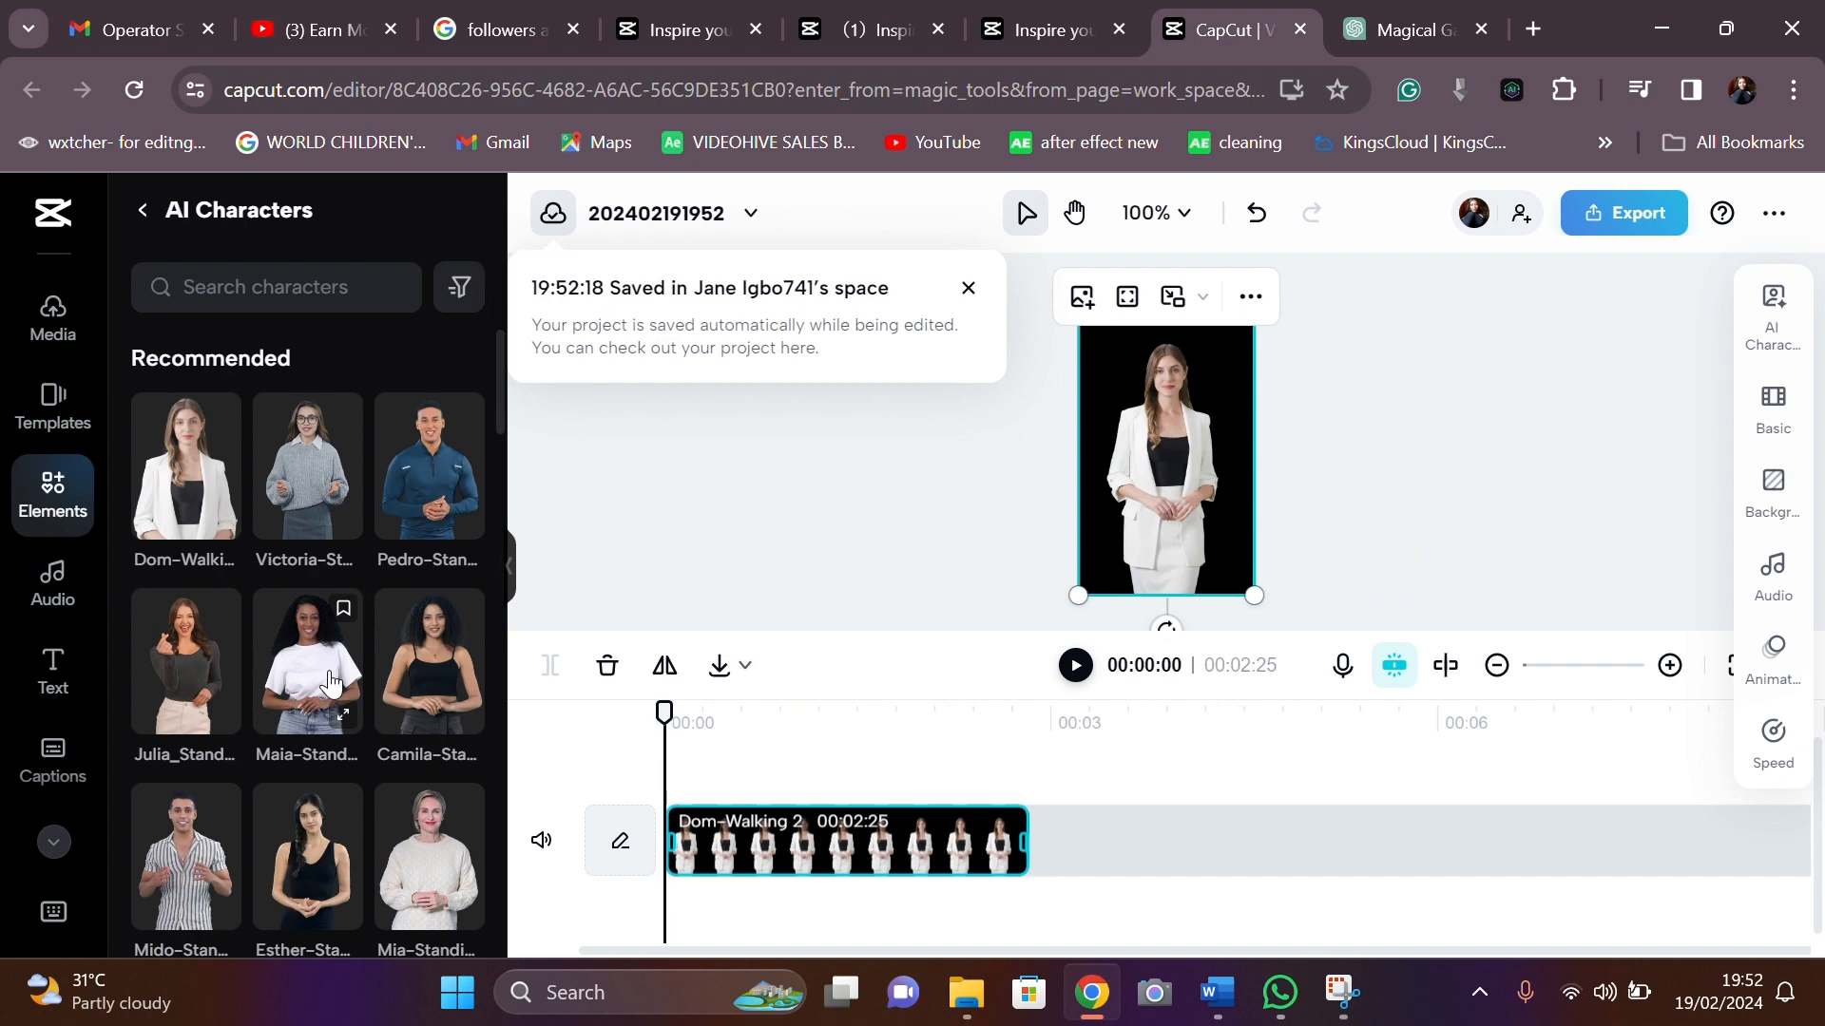
{"action": "left_click", "coordinate": [329, 682]}
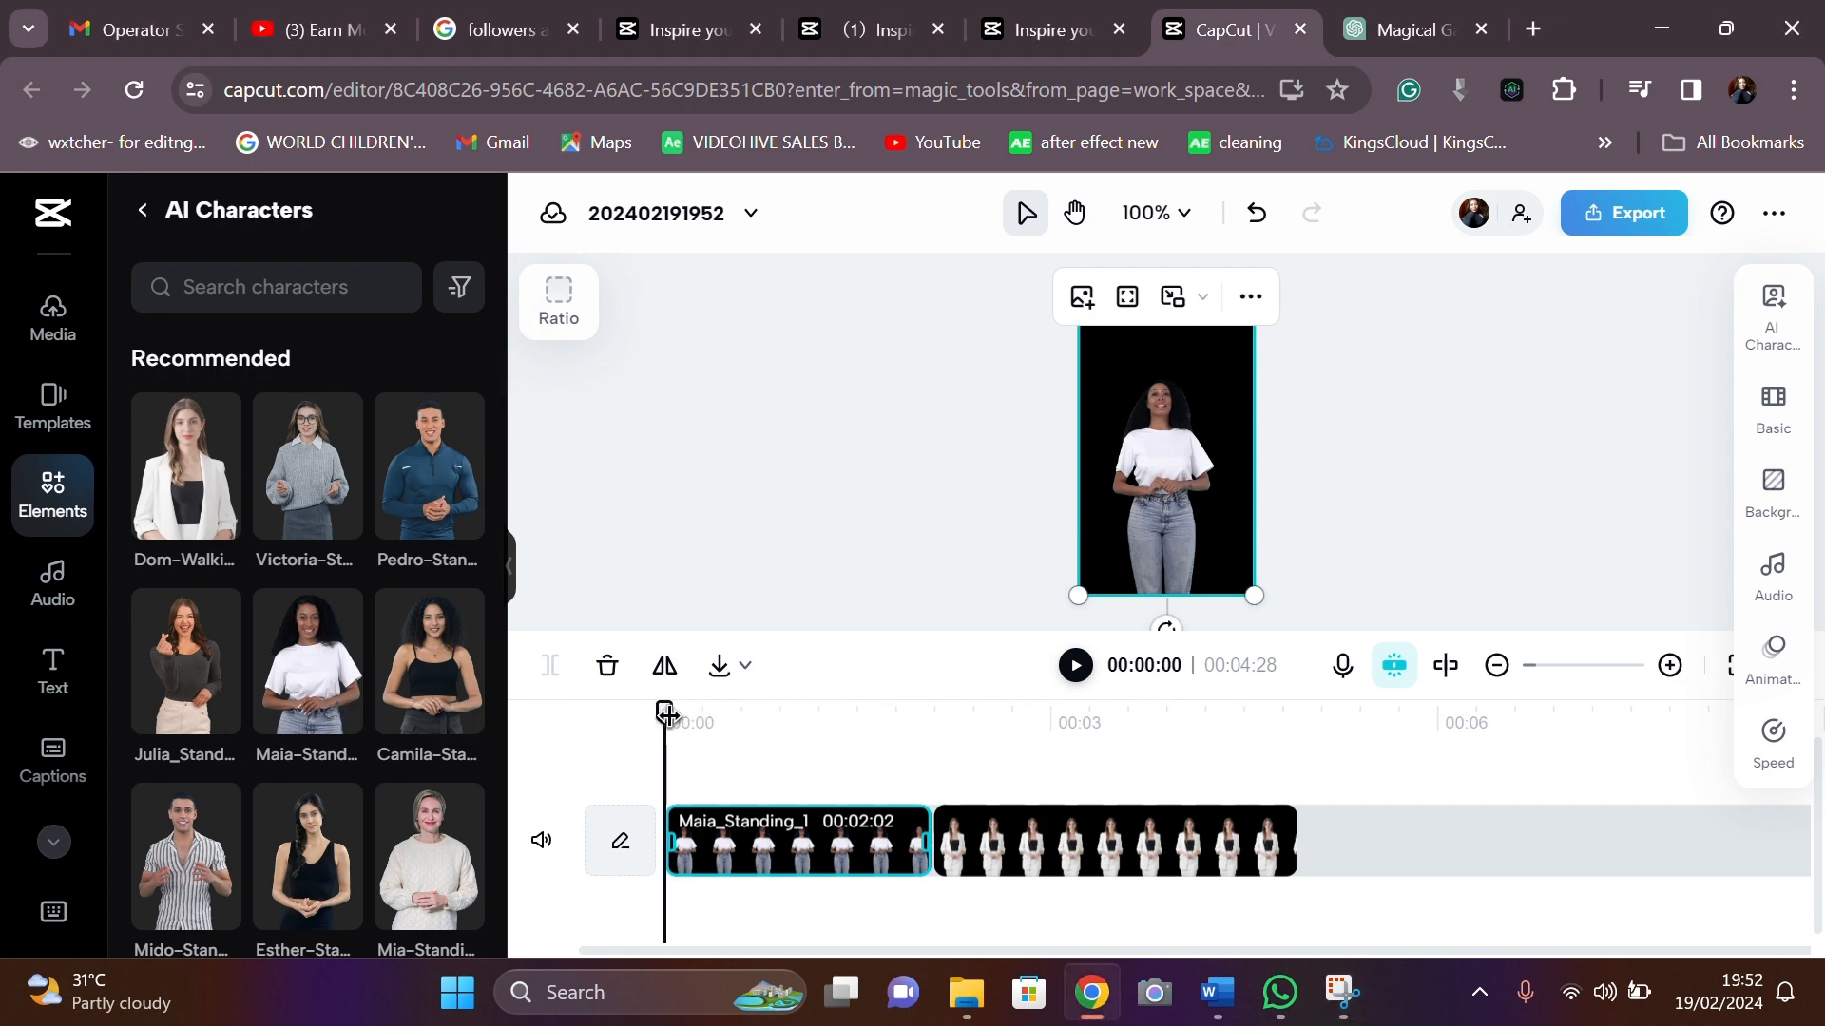
{"action": "left_click_drag", "start_coordinate": [666, 712], "coordinate": [810, 729]}
{"action": "left_click", "coordinate": [1071, 842]}
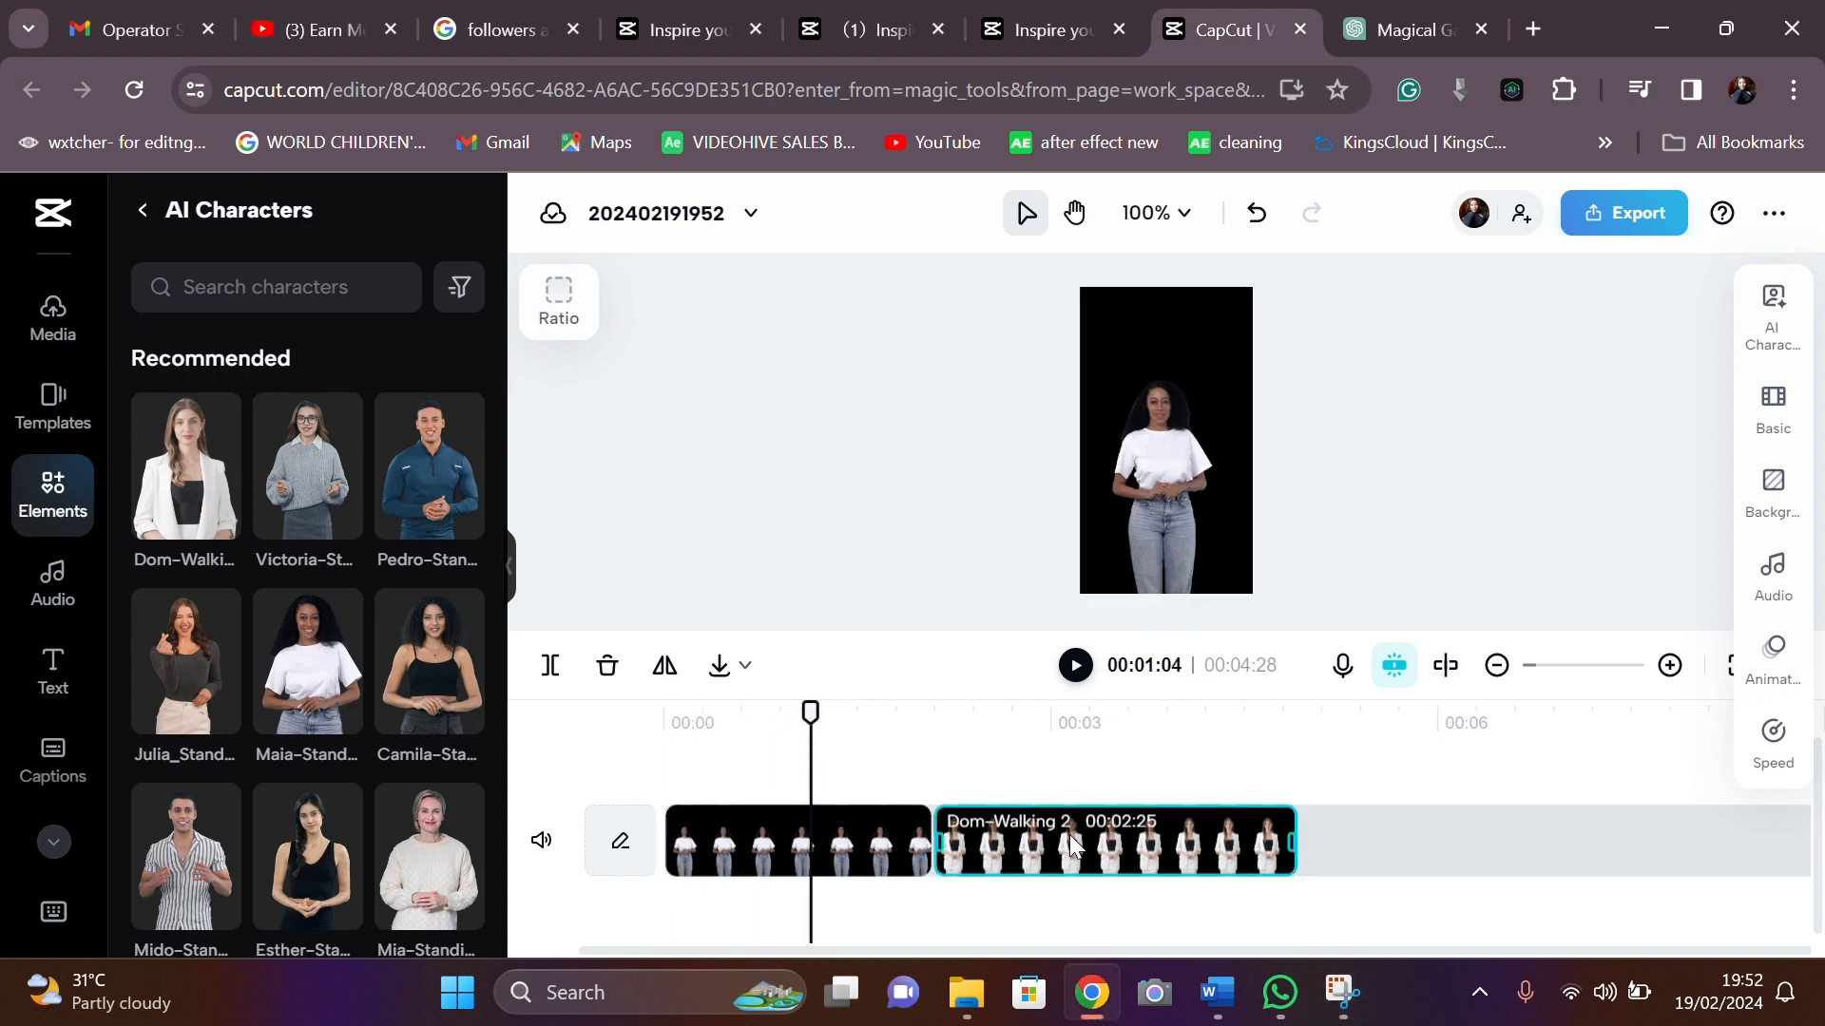
{"action": "key", "text": "Delete"}
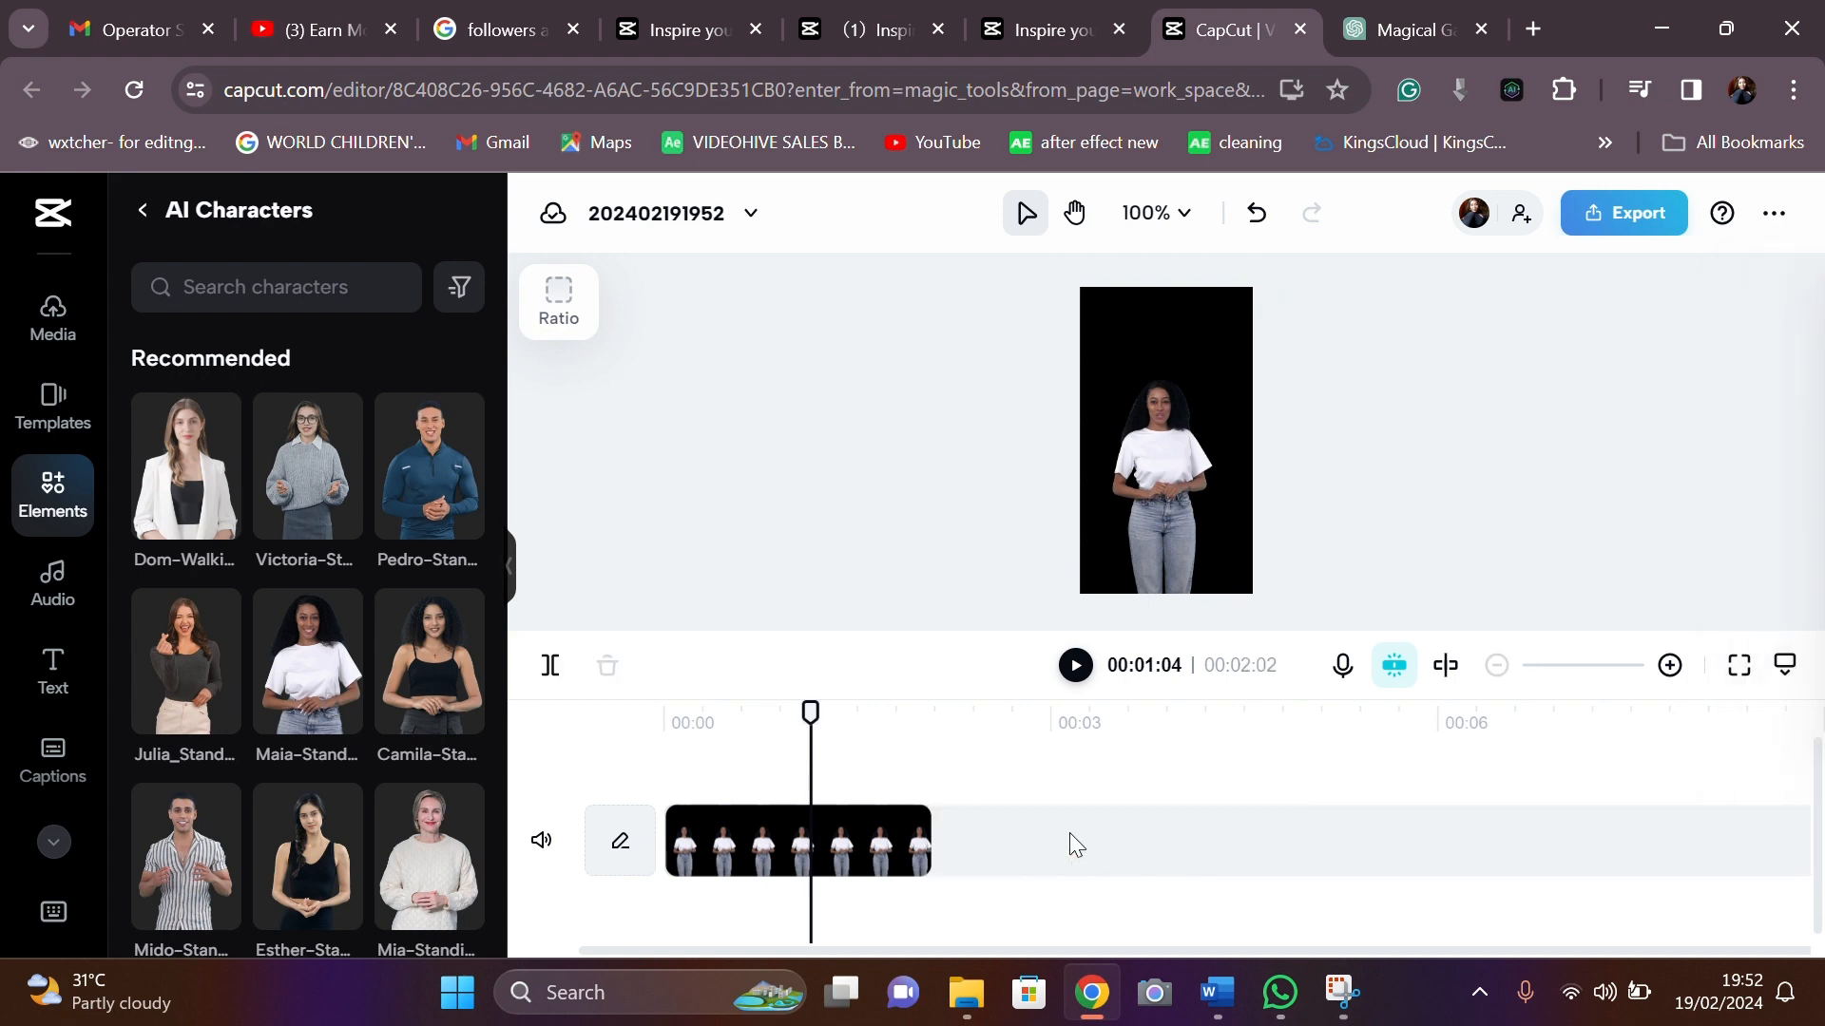
{"action": "left_click", "coordinate": [836, 867]}
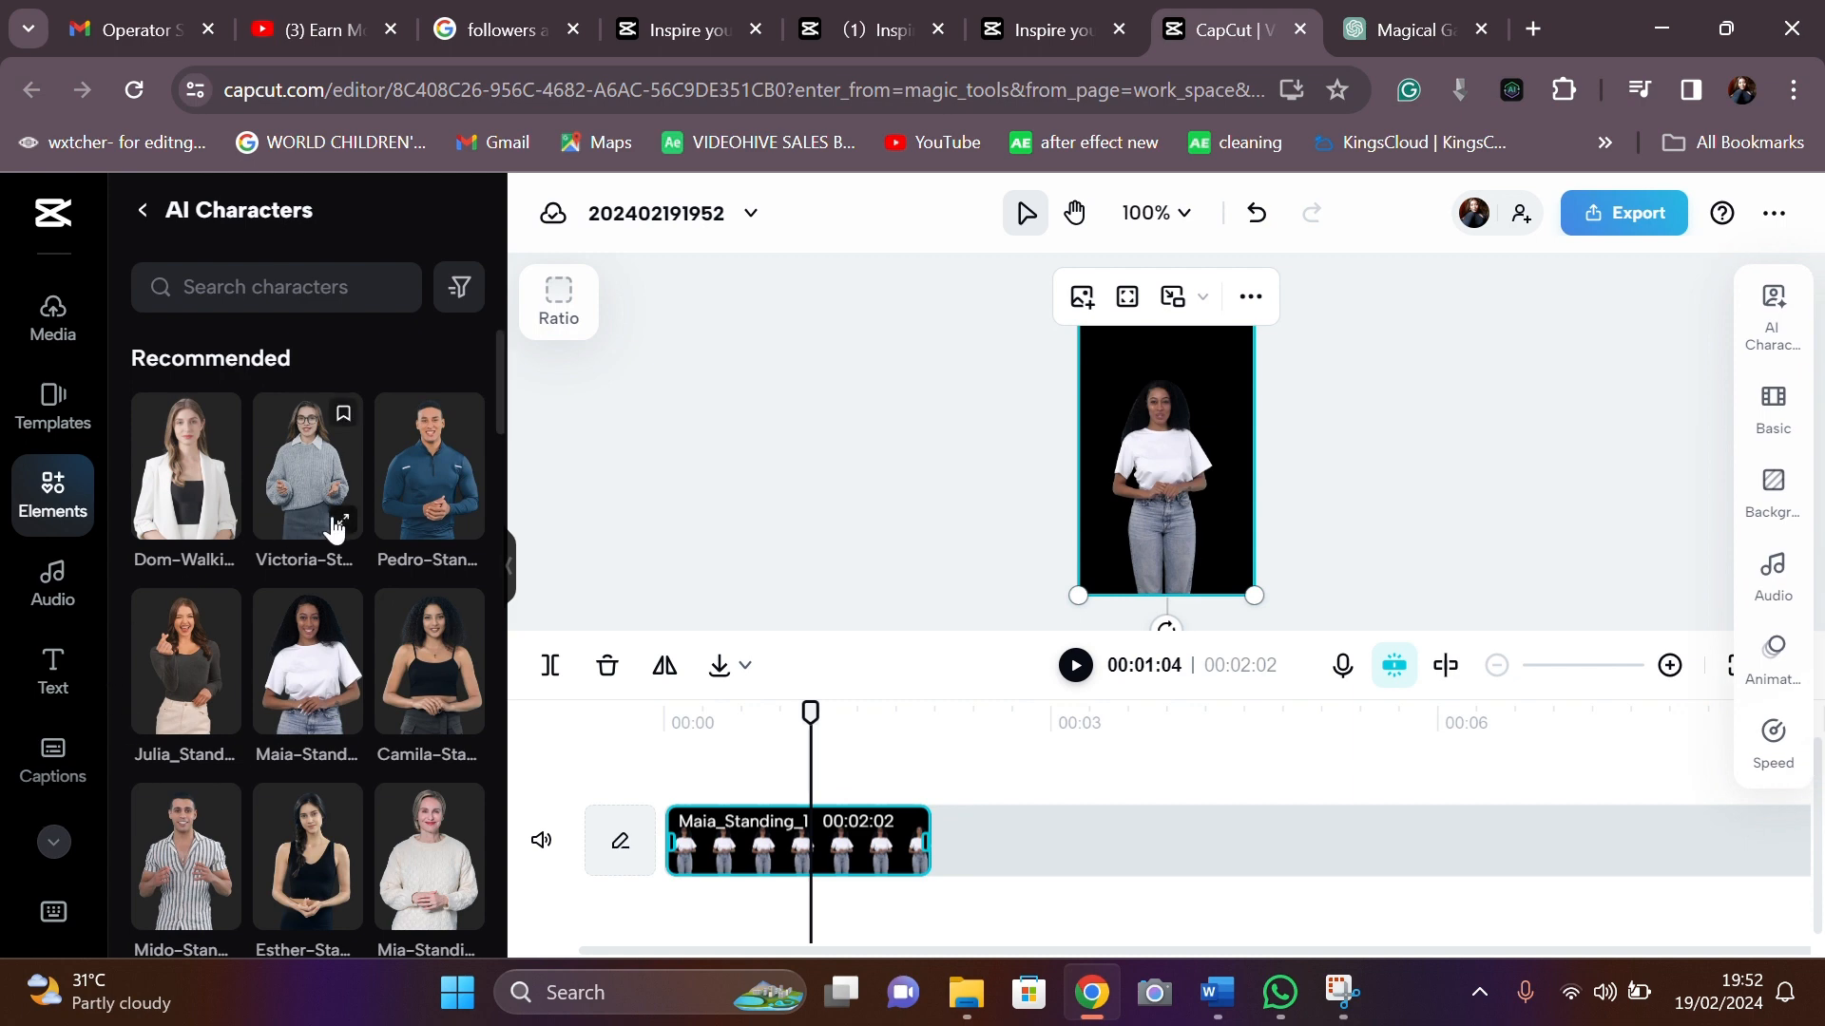
{"action": "scroll", "coordinate": [353, 613], "scroll_direction": "down", "scroll_amount": 1}
{"action": "scroll", "coordinate": [354, 613], "scroll_direction": "down", "scroll_amount": 10}
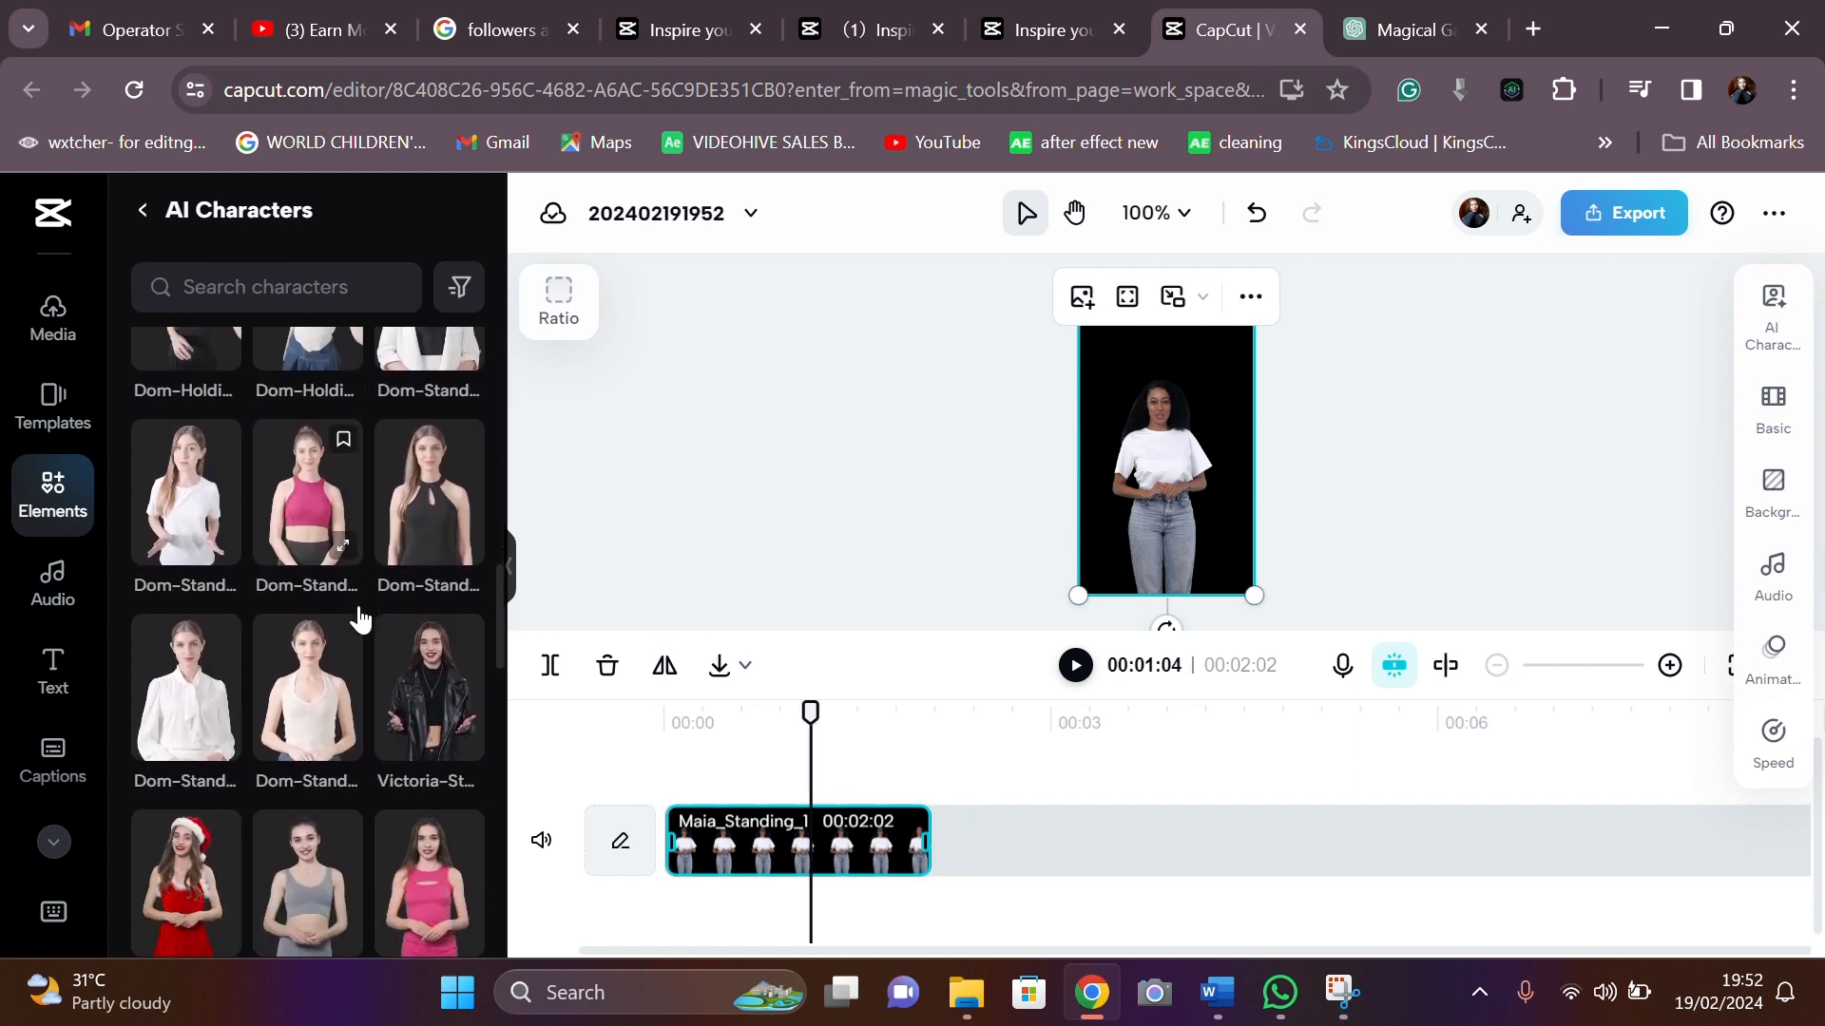
{"action": "scroll", "coordinate": [359, 620], "scroll_direction": "down", "scroll_amount": 8}
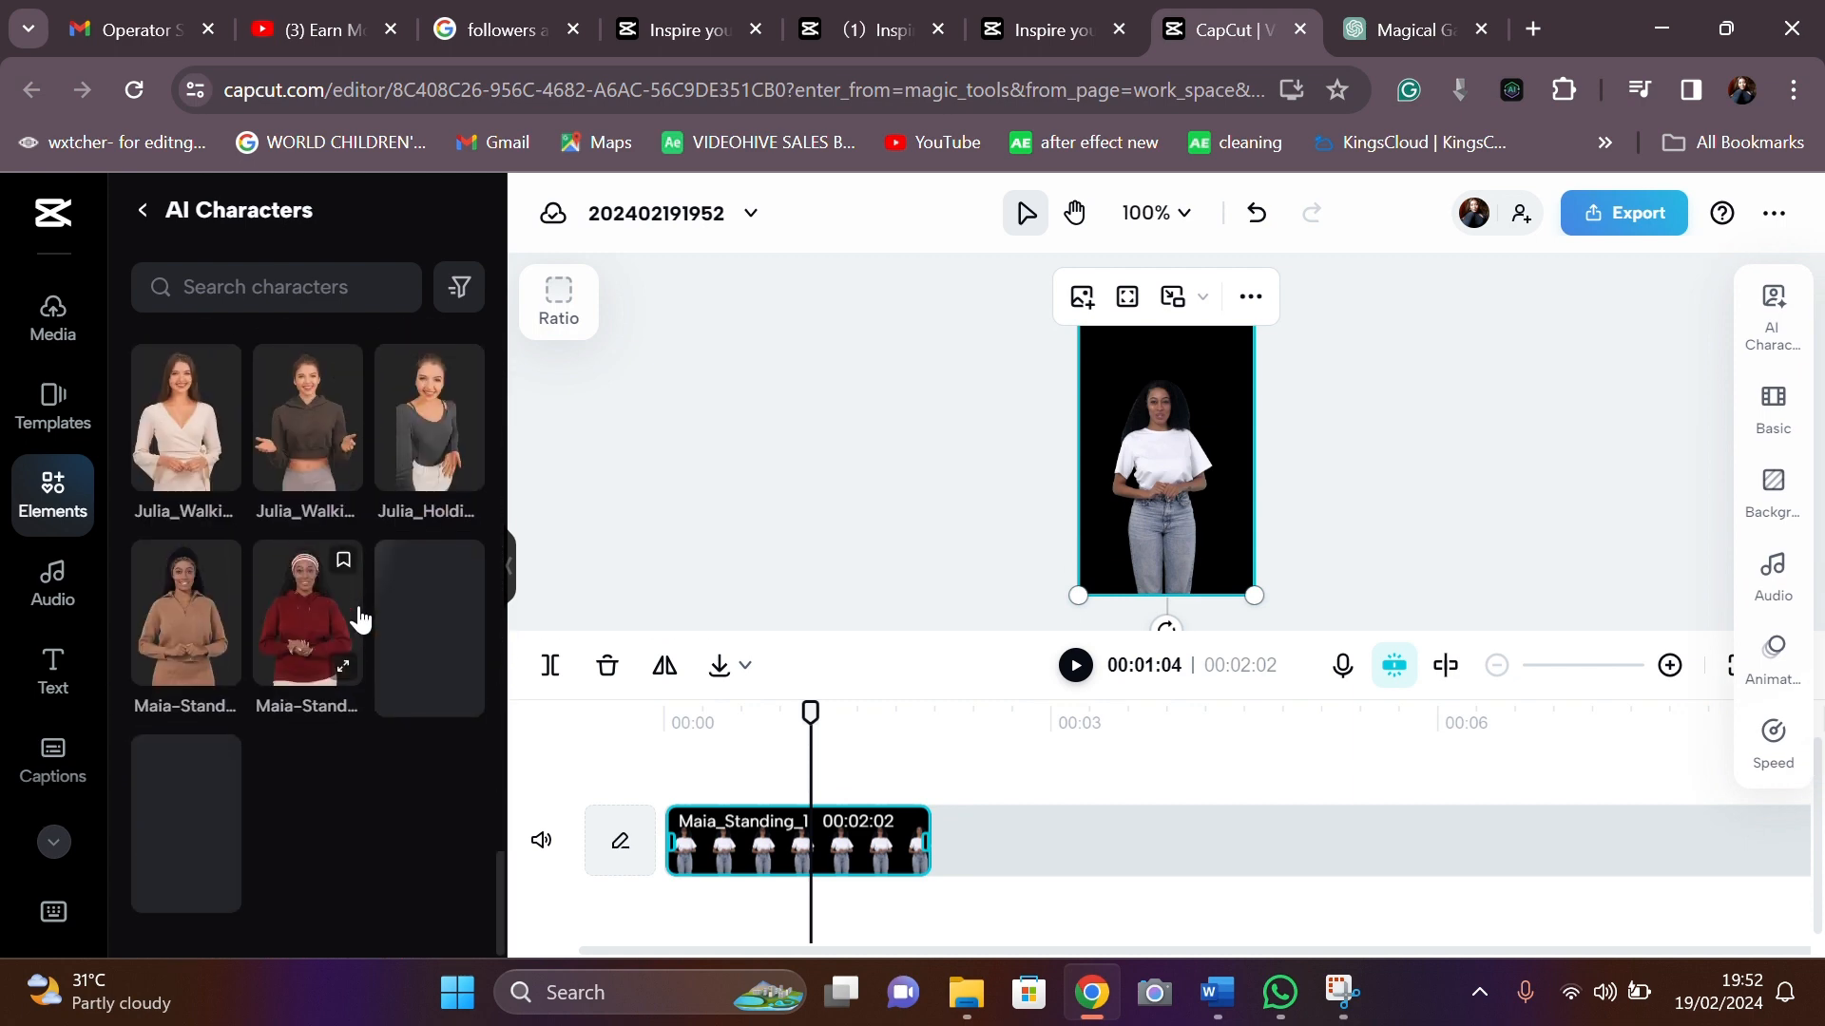
{"action": "scroll", "coordinate": [367, 654], "scroll_direction": "up", "scroll_amount": 8}
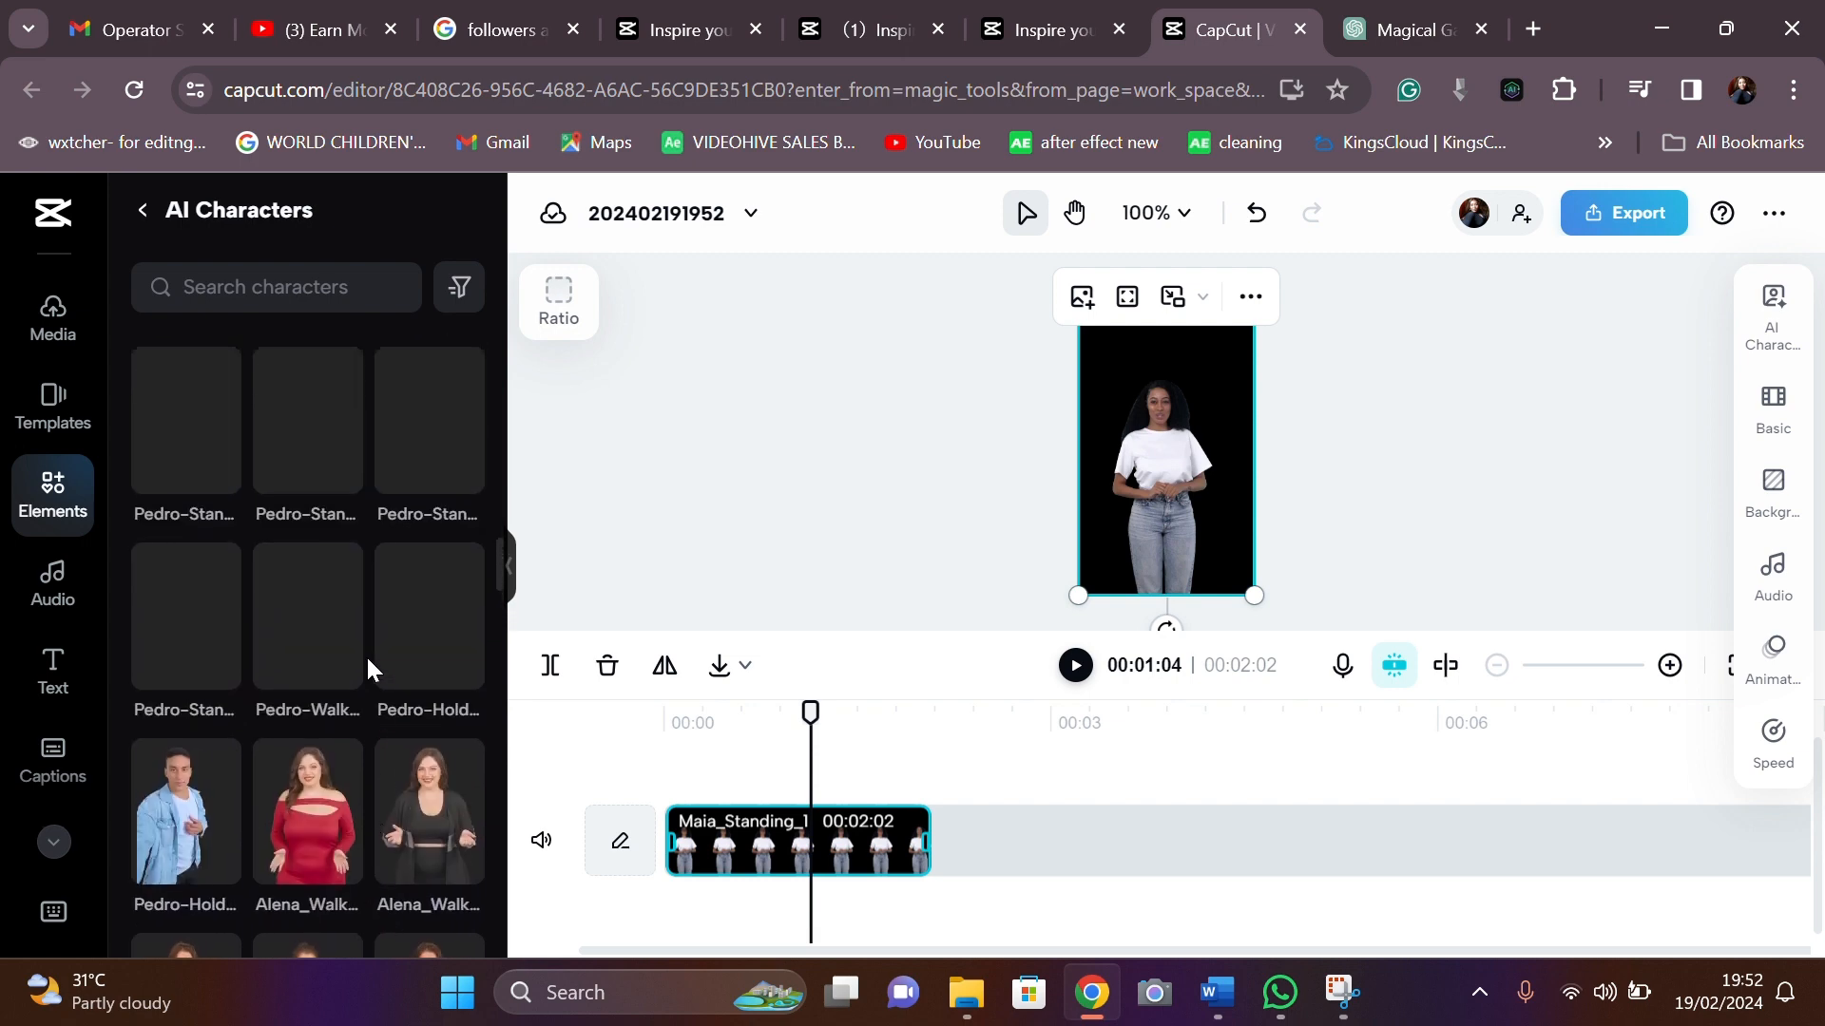
{"action": "scroll", "coordinate": [366, 656], "scroll_direction": "down", "scroll_amount": 8}
{"action": "scroll", "coordinate": [367, 655], "scroll_direction": "up", "scroll_amount": 3}
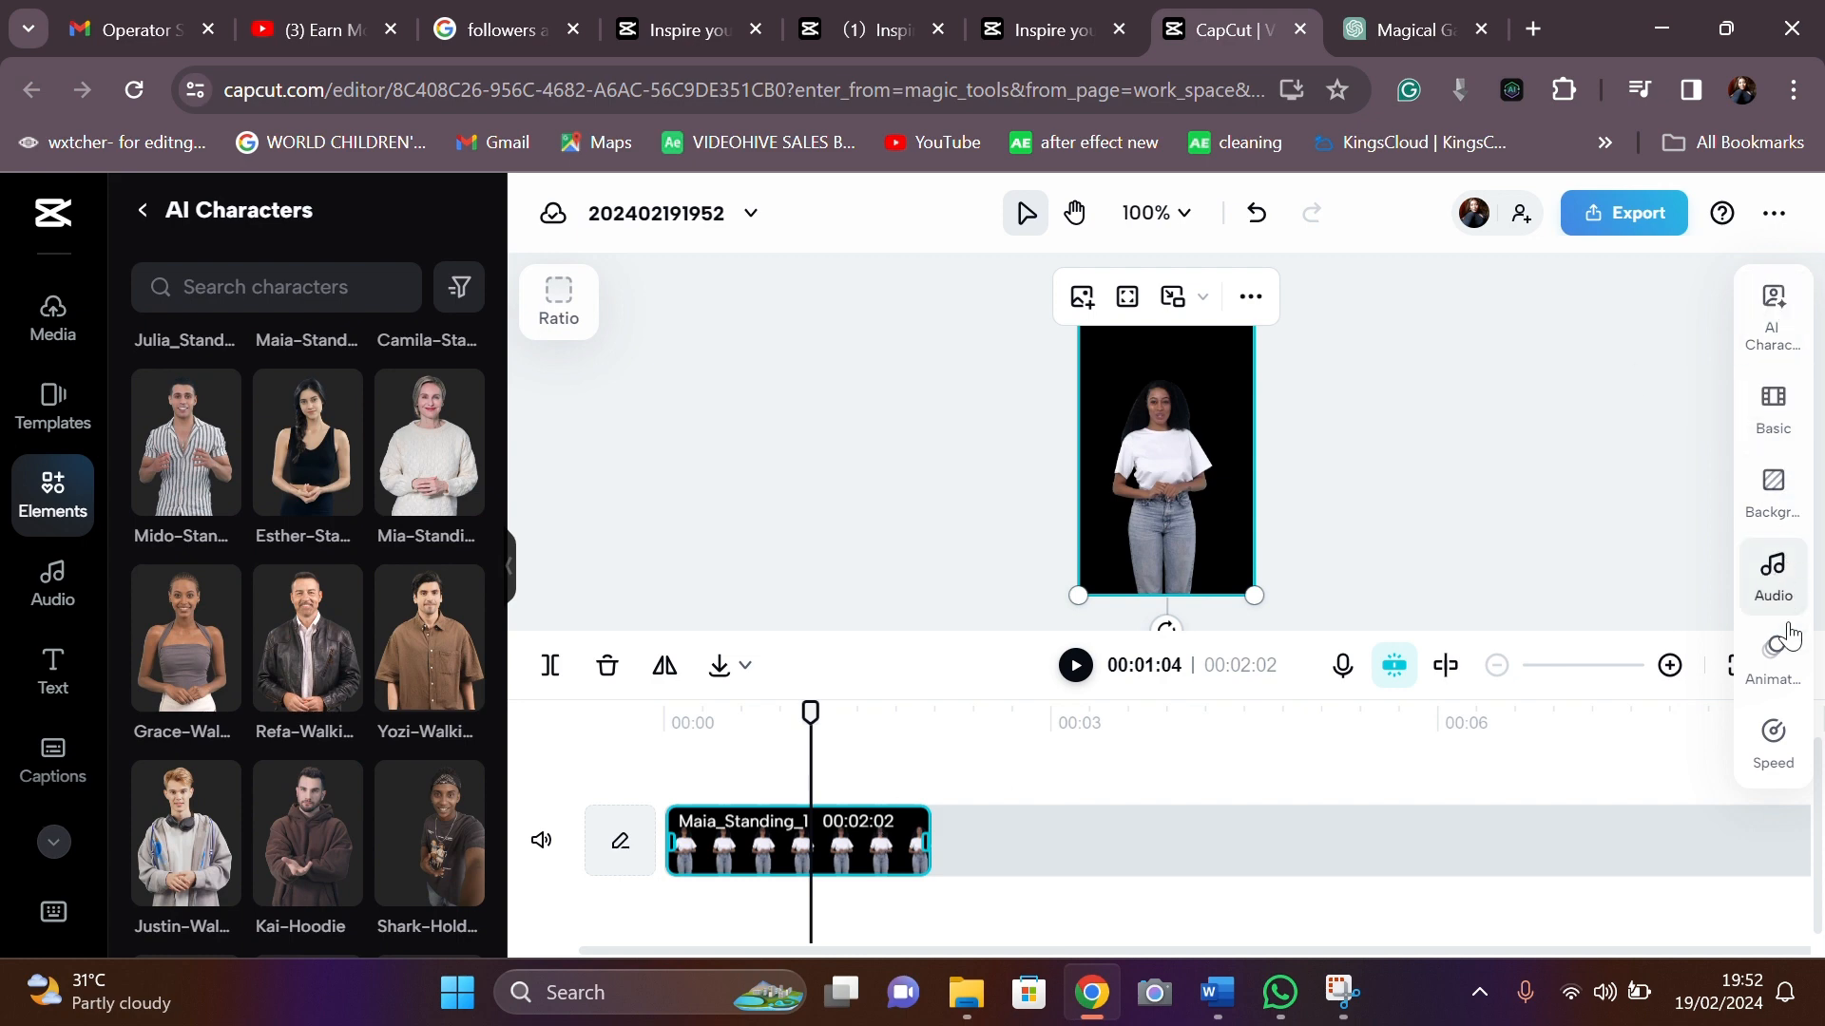
- Give the canvas a green background and bring up the presenter's character settings
{"action": "left_click", "coordinate": [1790, 503]}
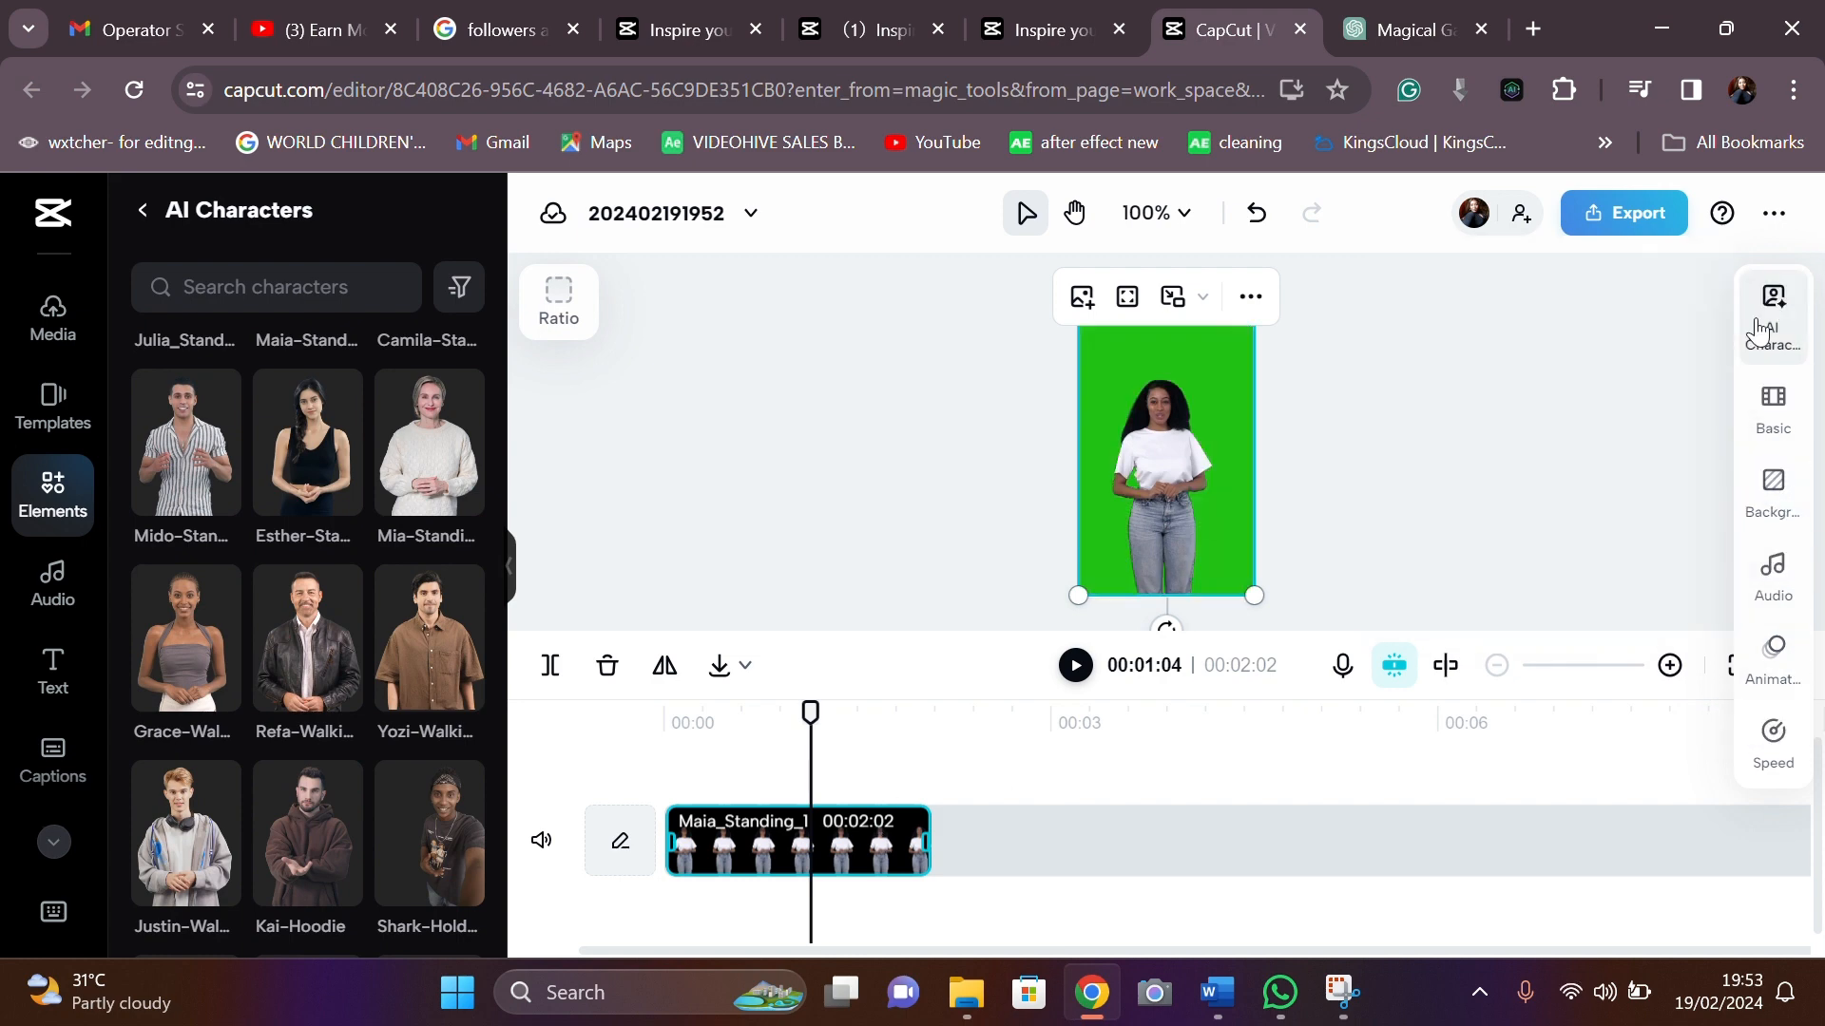
{"action": "left_click", "coordinate": [1759, 331]}
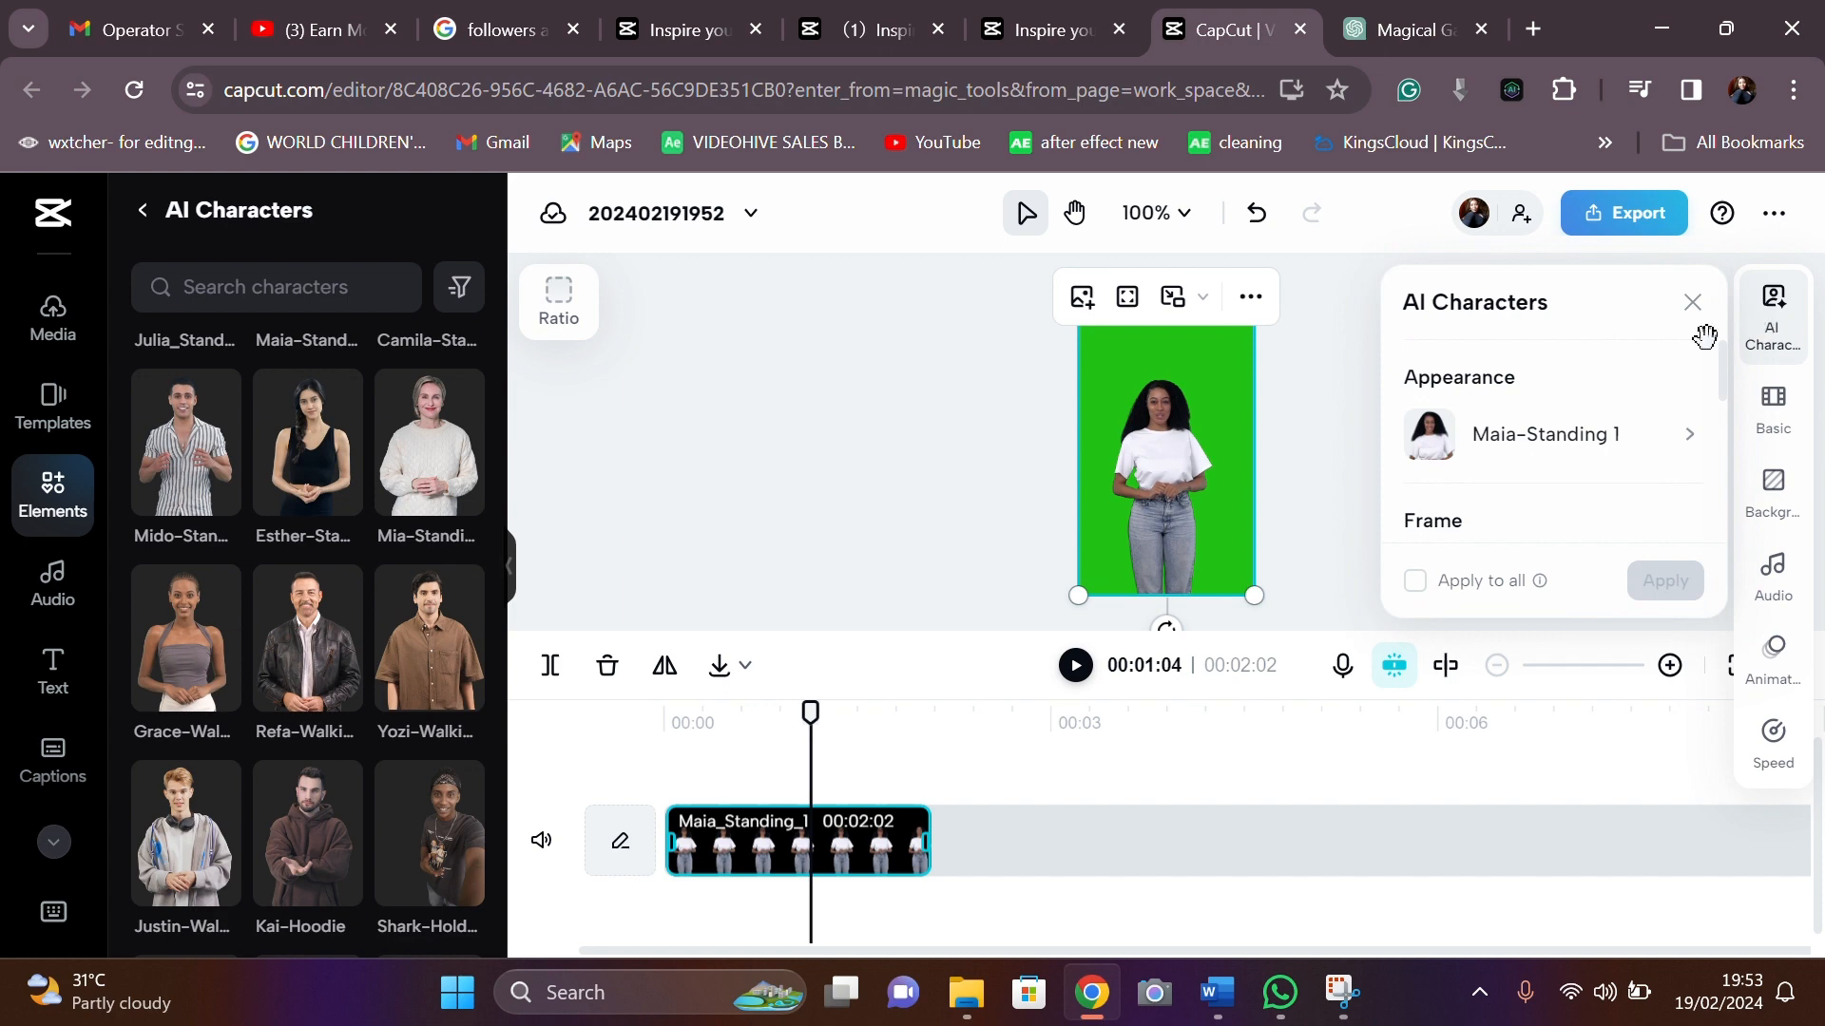
{"action": "scroll", "coordinate": [1511, 473], "scroll_direction": "down", "scroll_amount": 2}
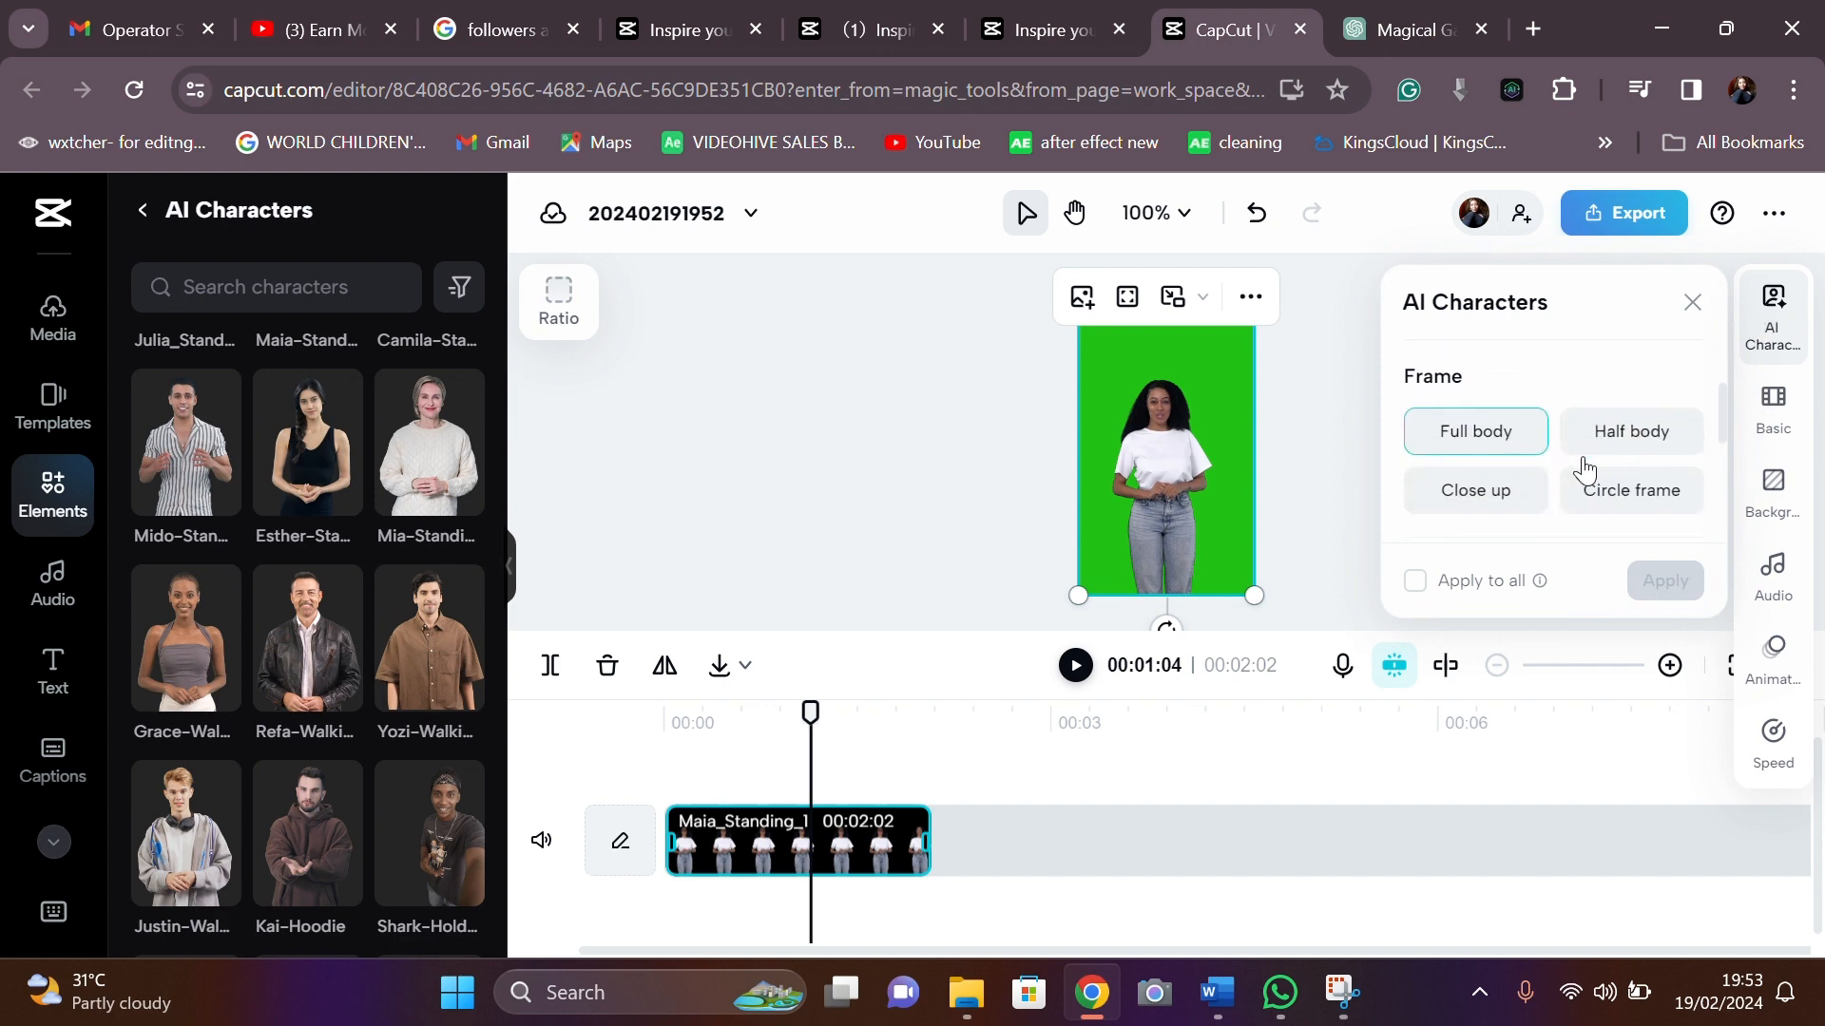
{"action": "scroll", "coordinate": [1586, 470], "scroll_direction": "down", "scroll_amount": 2}
{"action": "scroll", "coordinate": [1544, 437], "scroll_direction": "up", "scroll_amount": 3}
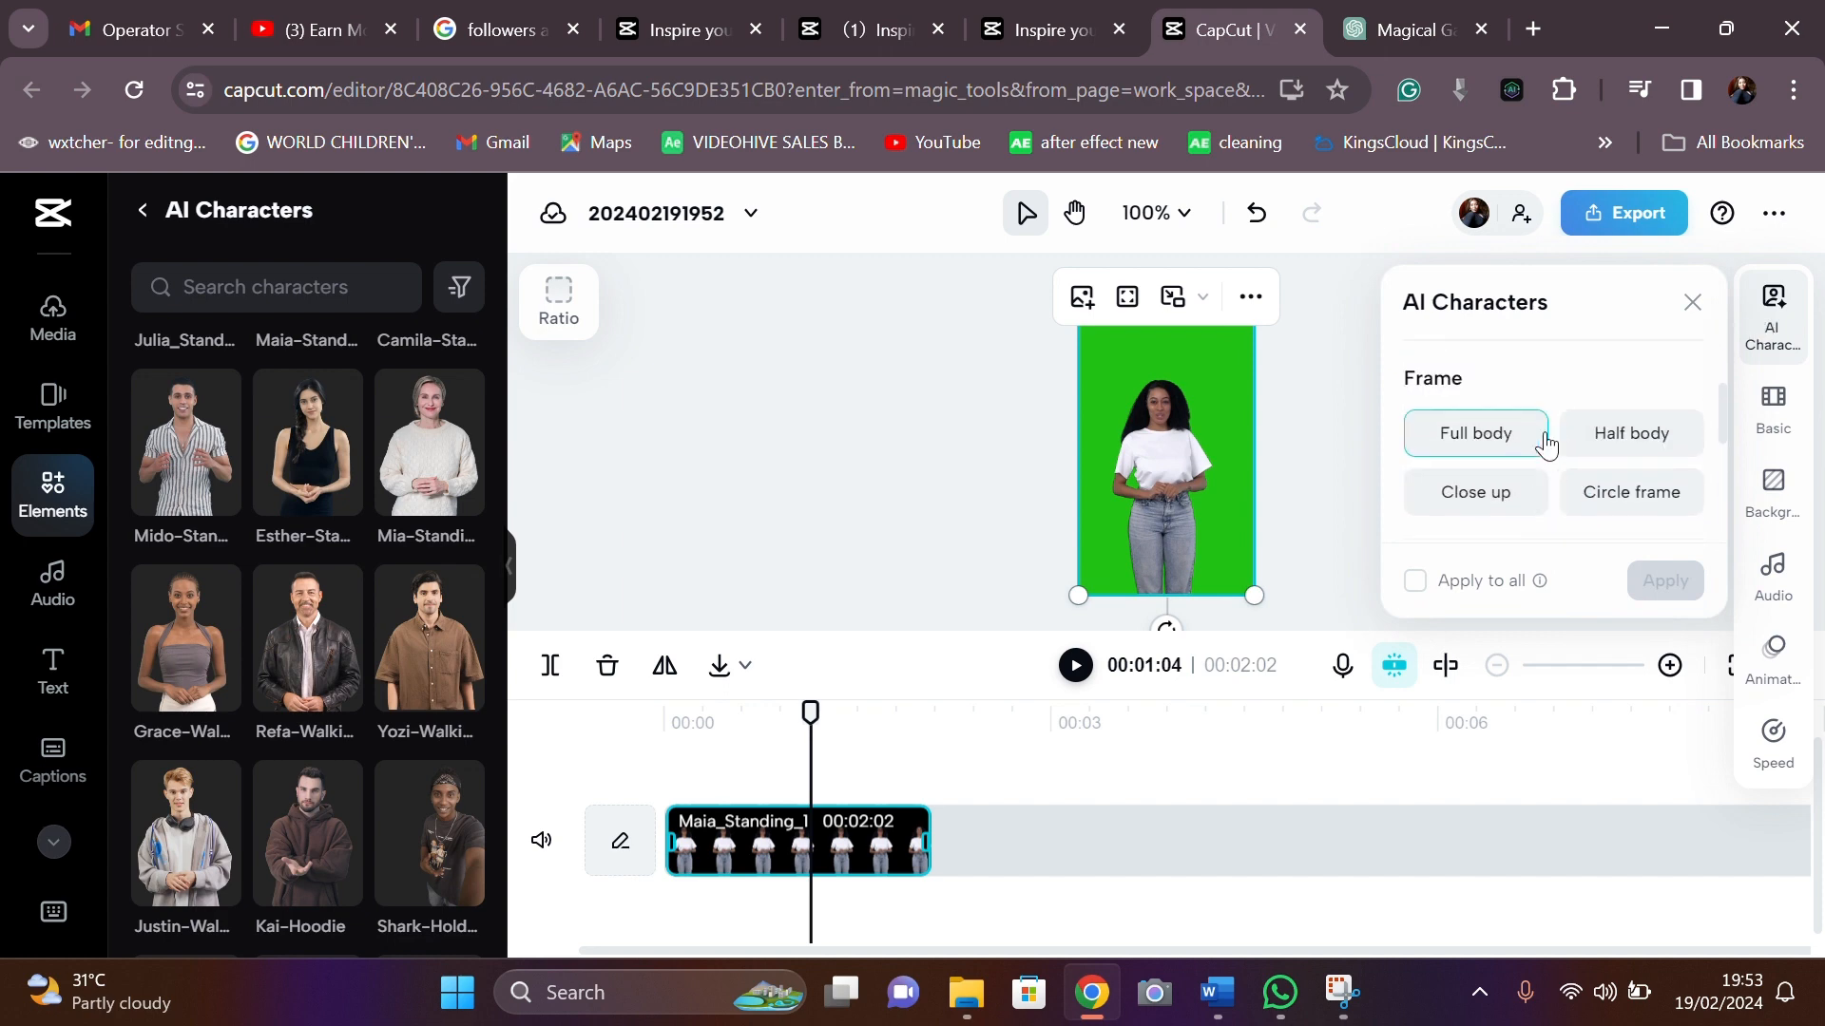
{"action": "scroll", "coordinate": [1543, 447], "scroll_direction": "down", "scroll_amount": 3}
{"action": "scroll", "coordinate": [1546, 433], "scroll_direction": "up", "scroll_amount": 2}
- Select the default narration line 'Hey, good to see you' and switch to the Word script
{"action": "left_click", "coordinate": [1635, 479]}
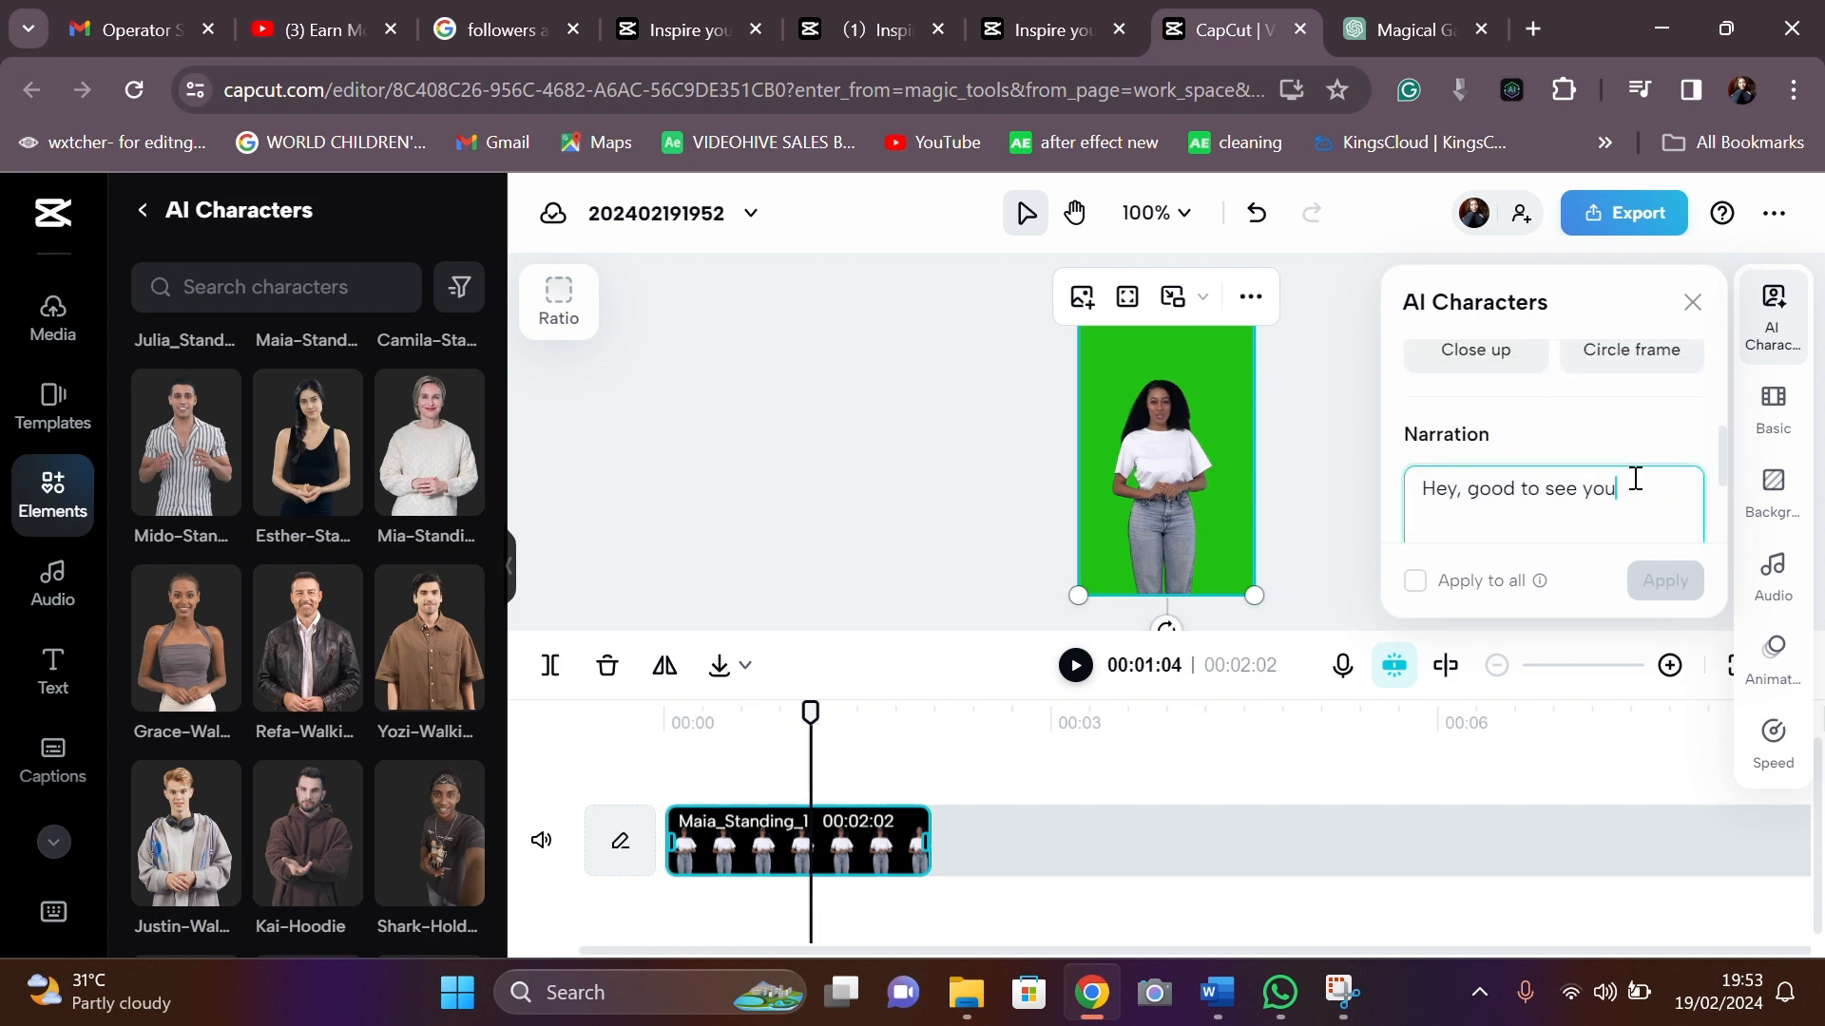
{"action": "left_click_drag", "start_coordinate": [1636, 479], "coordinate": [1425, 490]}
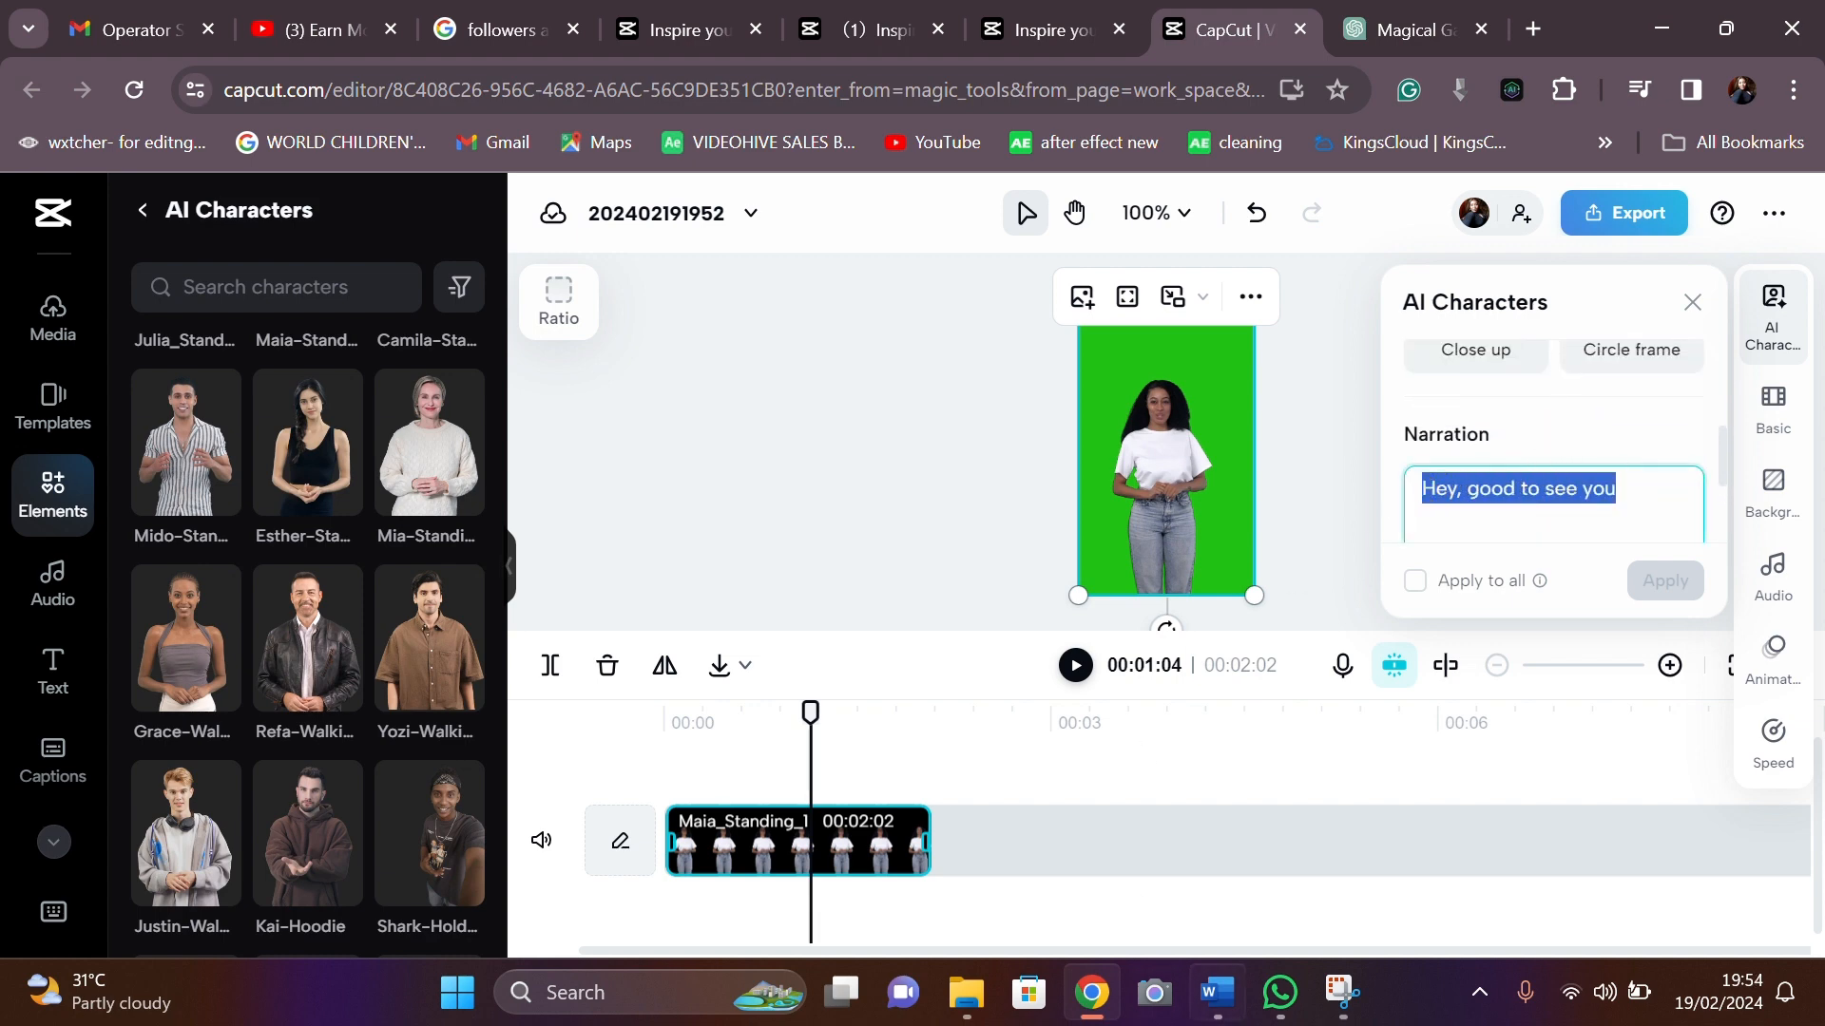
{"action": "left_click", "coordinate": [1214, 1012]}
- Copy both paragraphs of the presenter script in 'script one' and return to the browser
{"action": "left_click", "coordinate": [528, 429]}
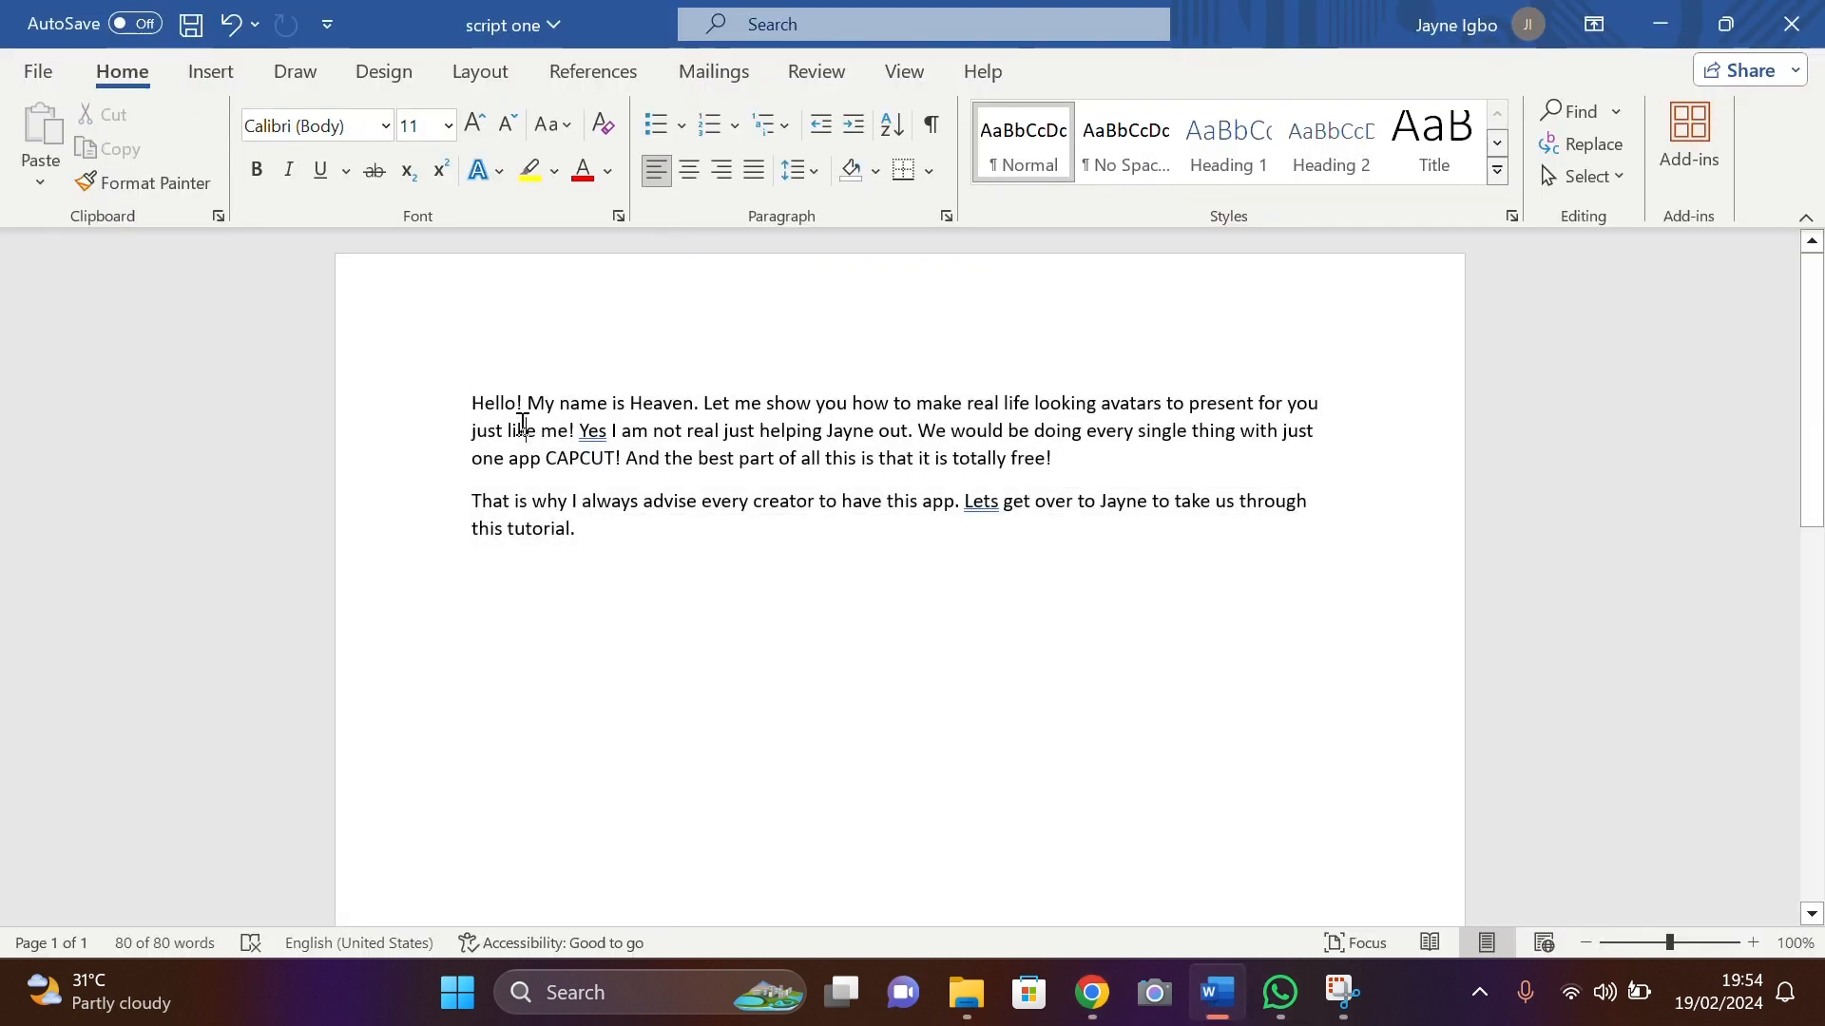
{"action": "left_click_drag", "start_coordinate": [468, 400], "coordinate": [1179, 560]}
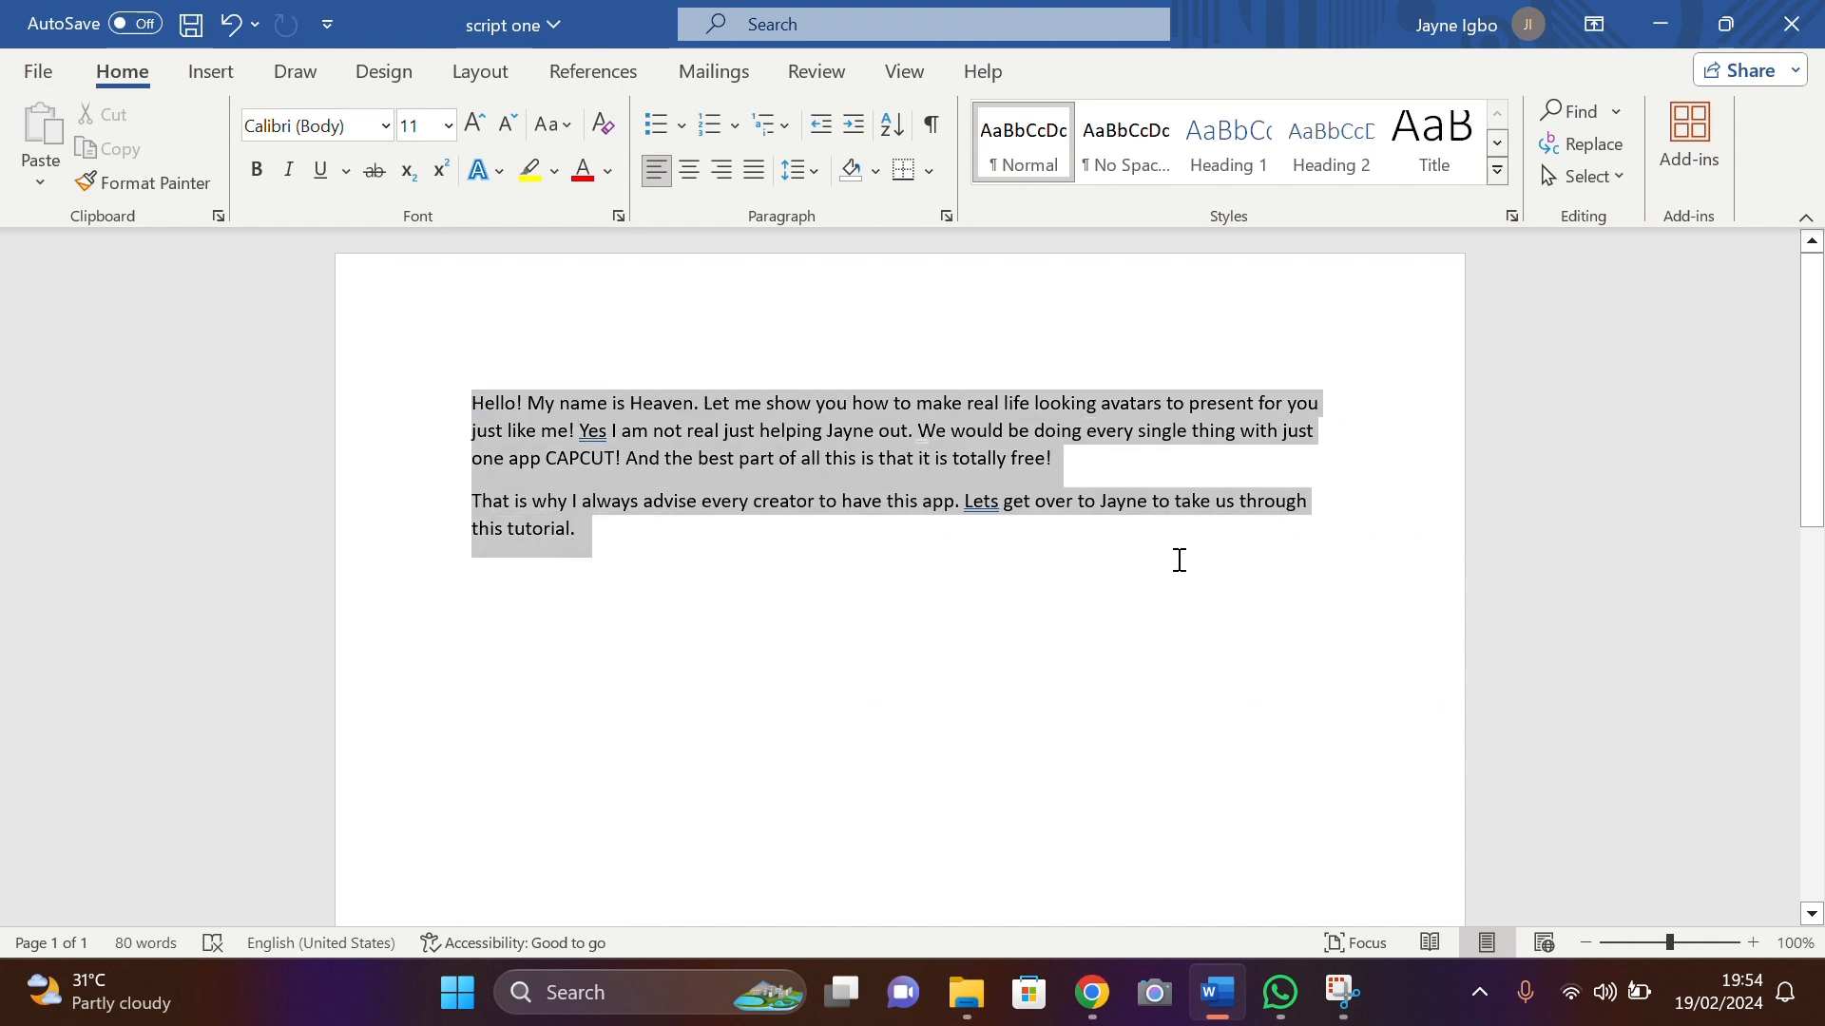
{"action": "right_click", "coordinate": [848, 471]}
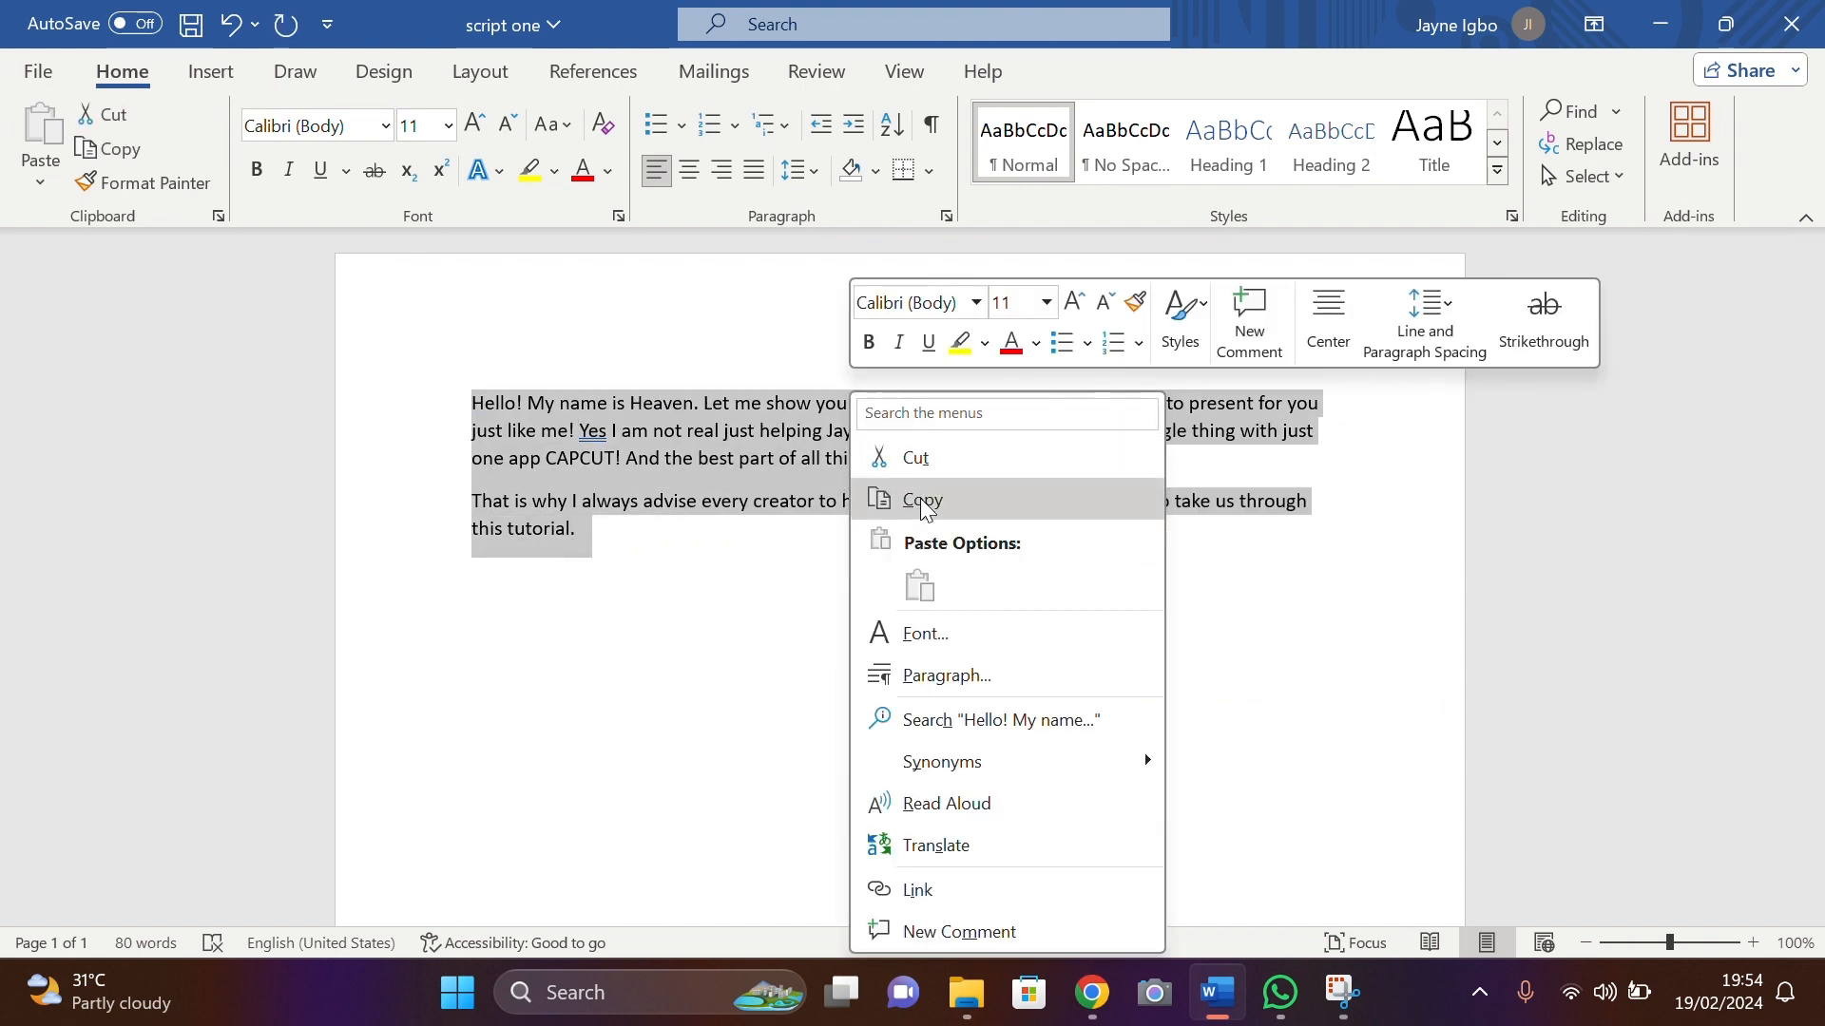
{"action": "left_click", "coordinate": [907, 496]}
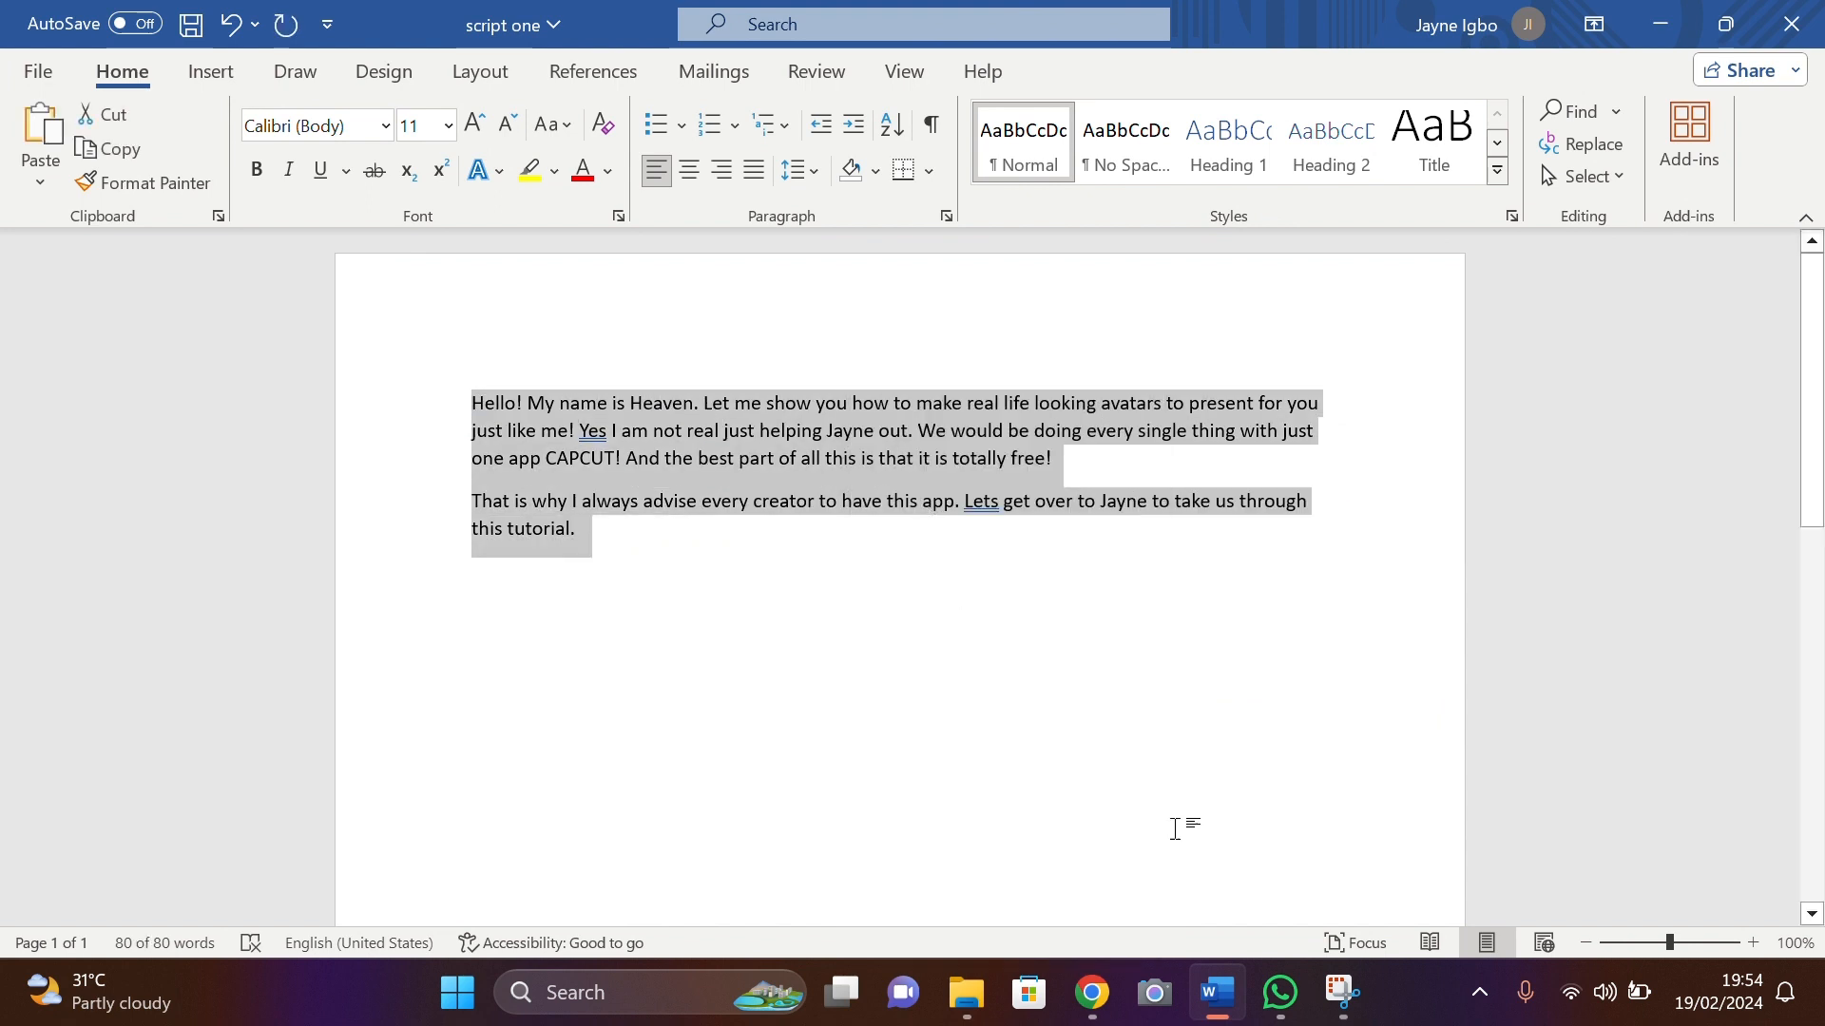
{"action": "left_click", "coordinate": [1090, 994]}
- Paste the script over the default narration, pick the Energetic Female voice, and apply it
{"action": "right_click", "coordinate": [1516, 490]}
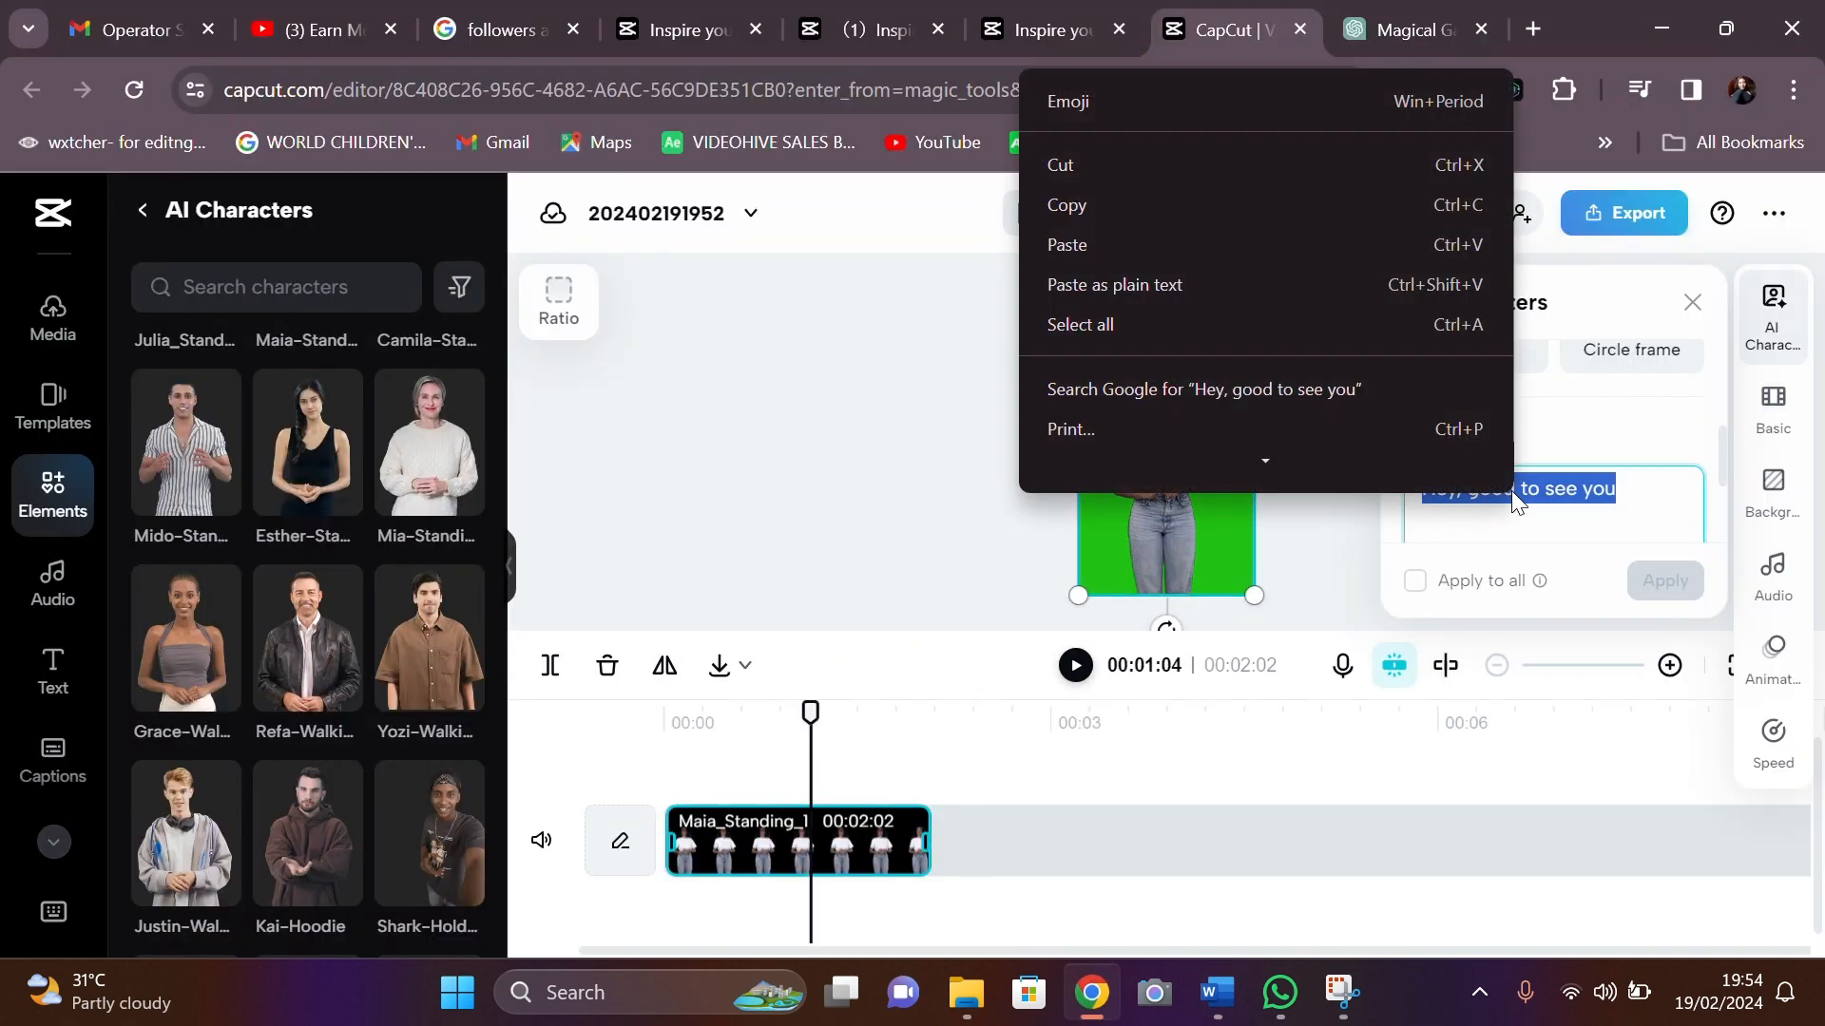
{"action": "left_click", "coordinate": [1160, 249]}
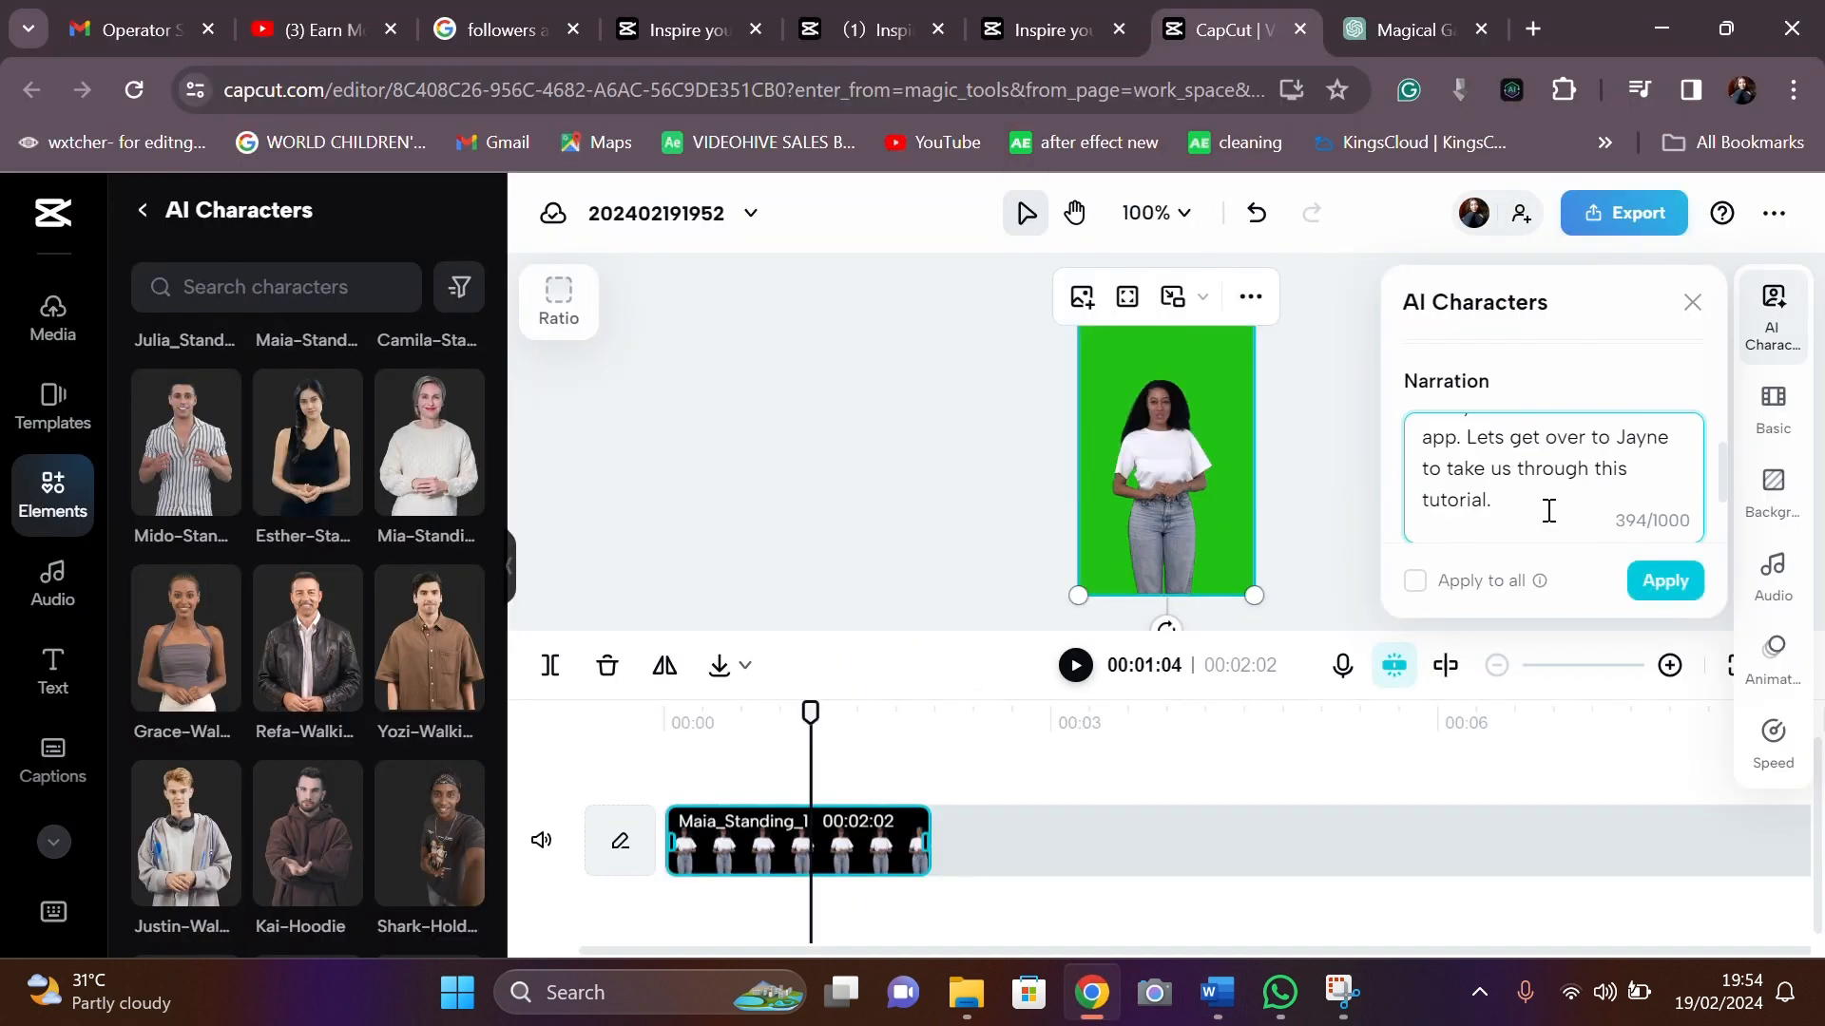
{"action": "scroll", "coordinate": [1521, 509], "scroll_direction": "up", "scroll_amount": 5}
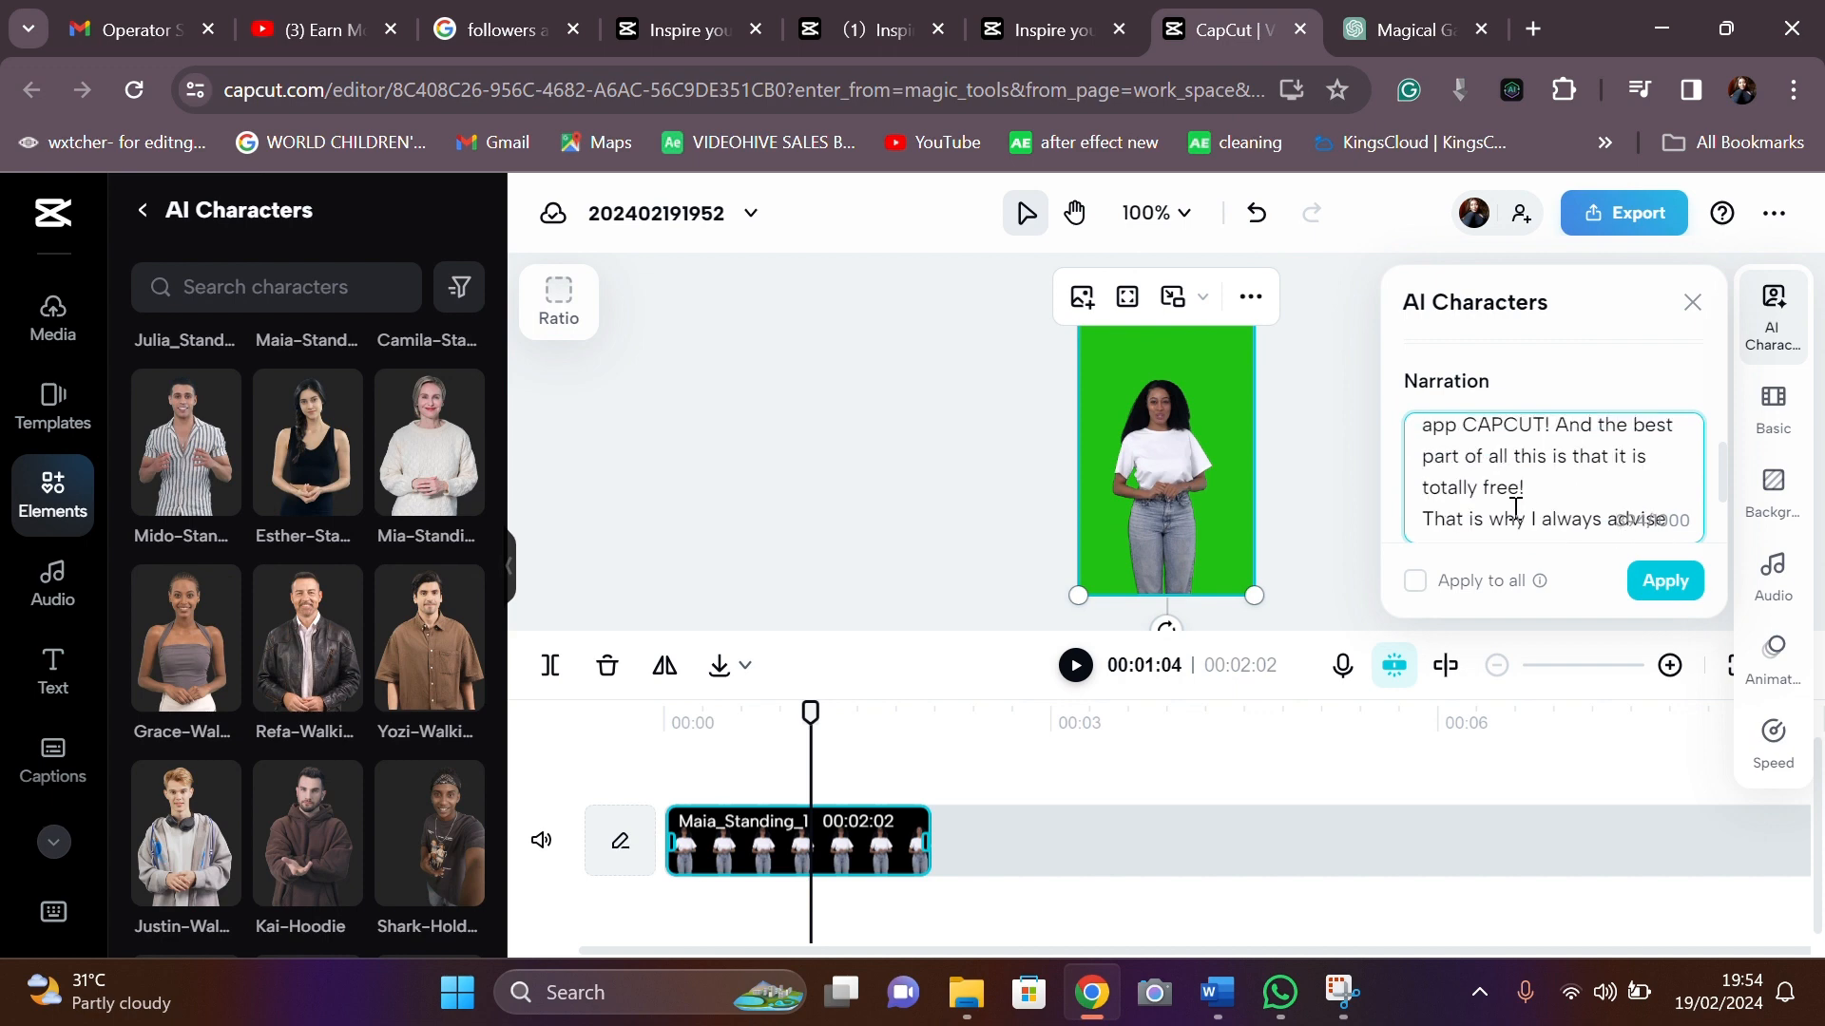
{"action": "scroll", "coordinate": [1516, 509], "scroll_direction": "down", "scroll_amount": 5}
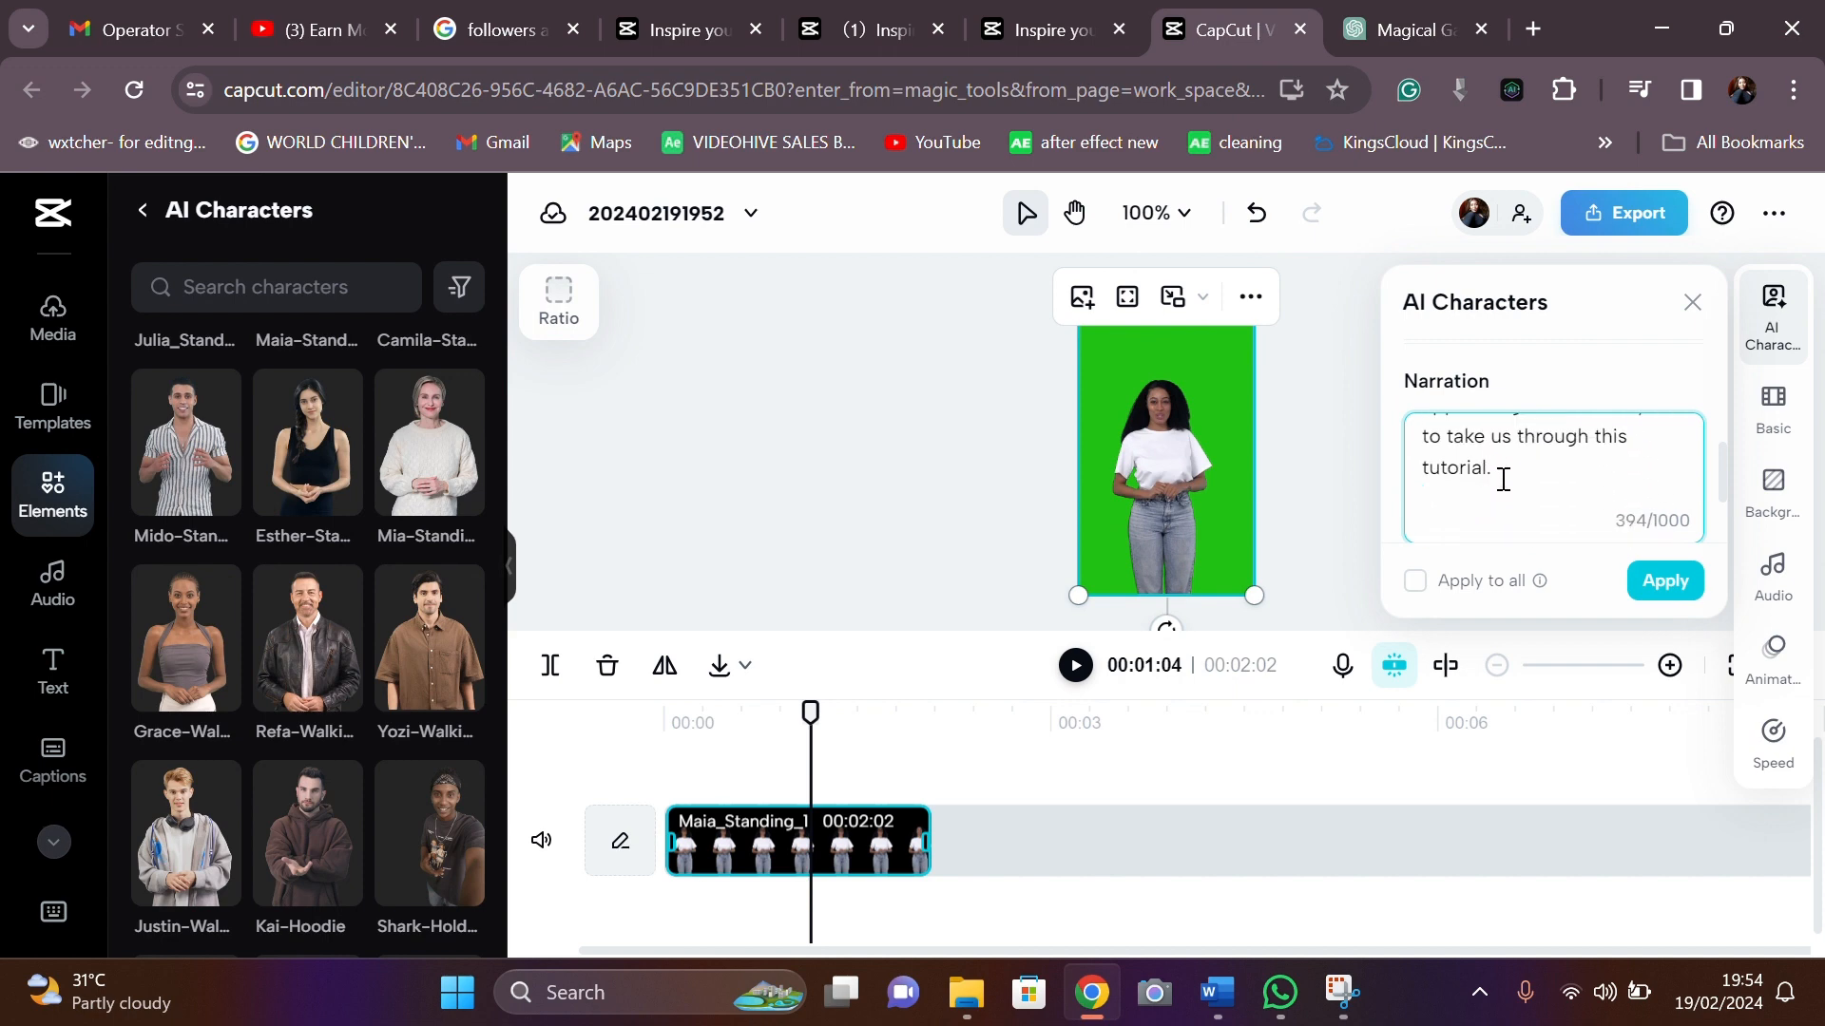
{"action": "scroll", "coordinate": [1567, 386], "scroll_direction": "down", "scroll_amount": 2}
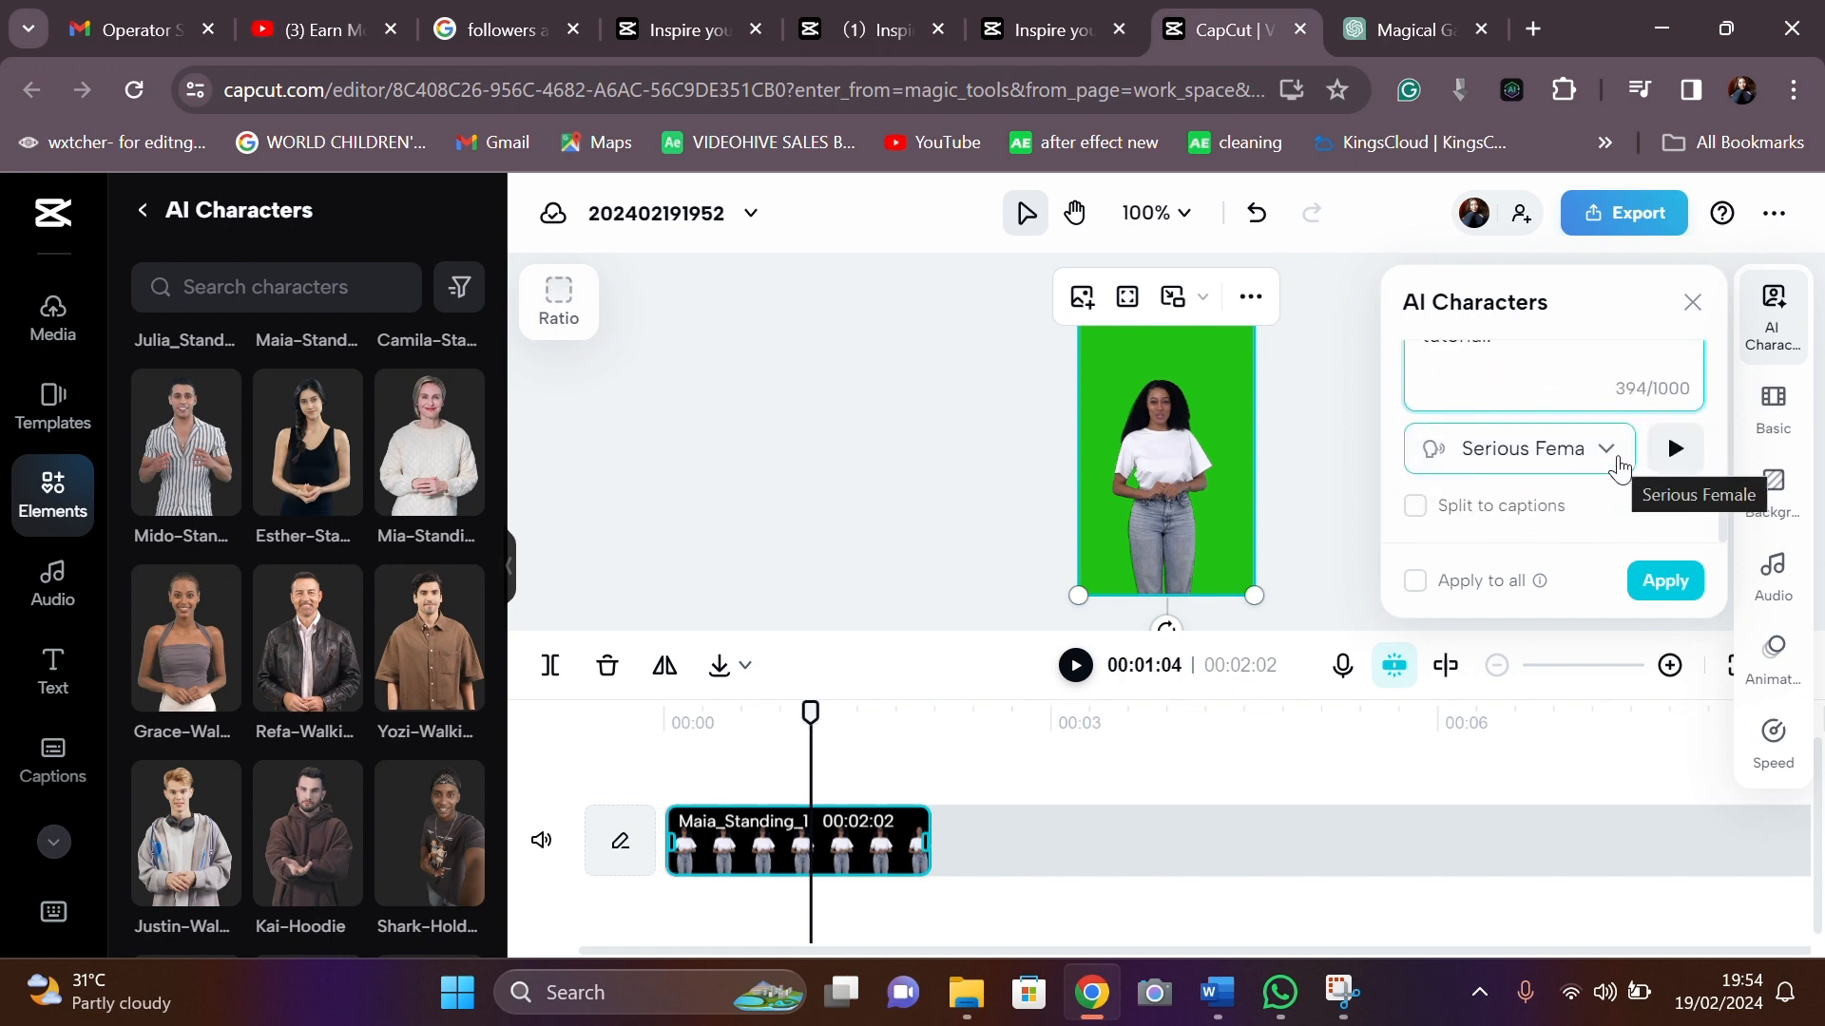
{"action": "left_click", "coordinate": [1618, 466]}
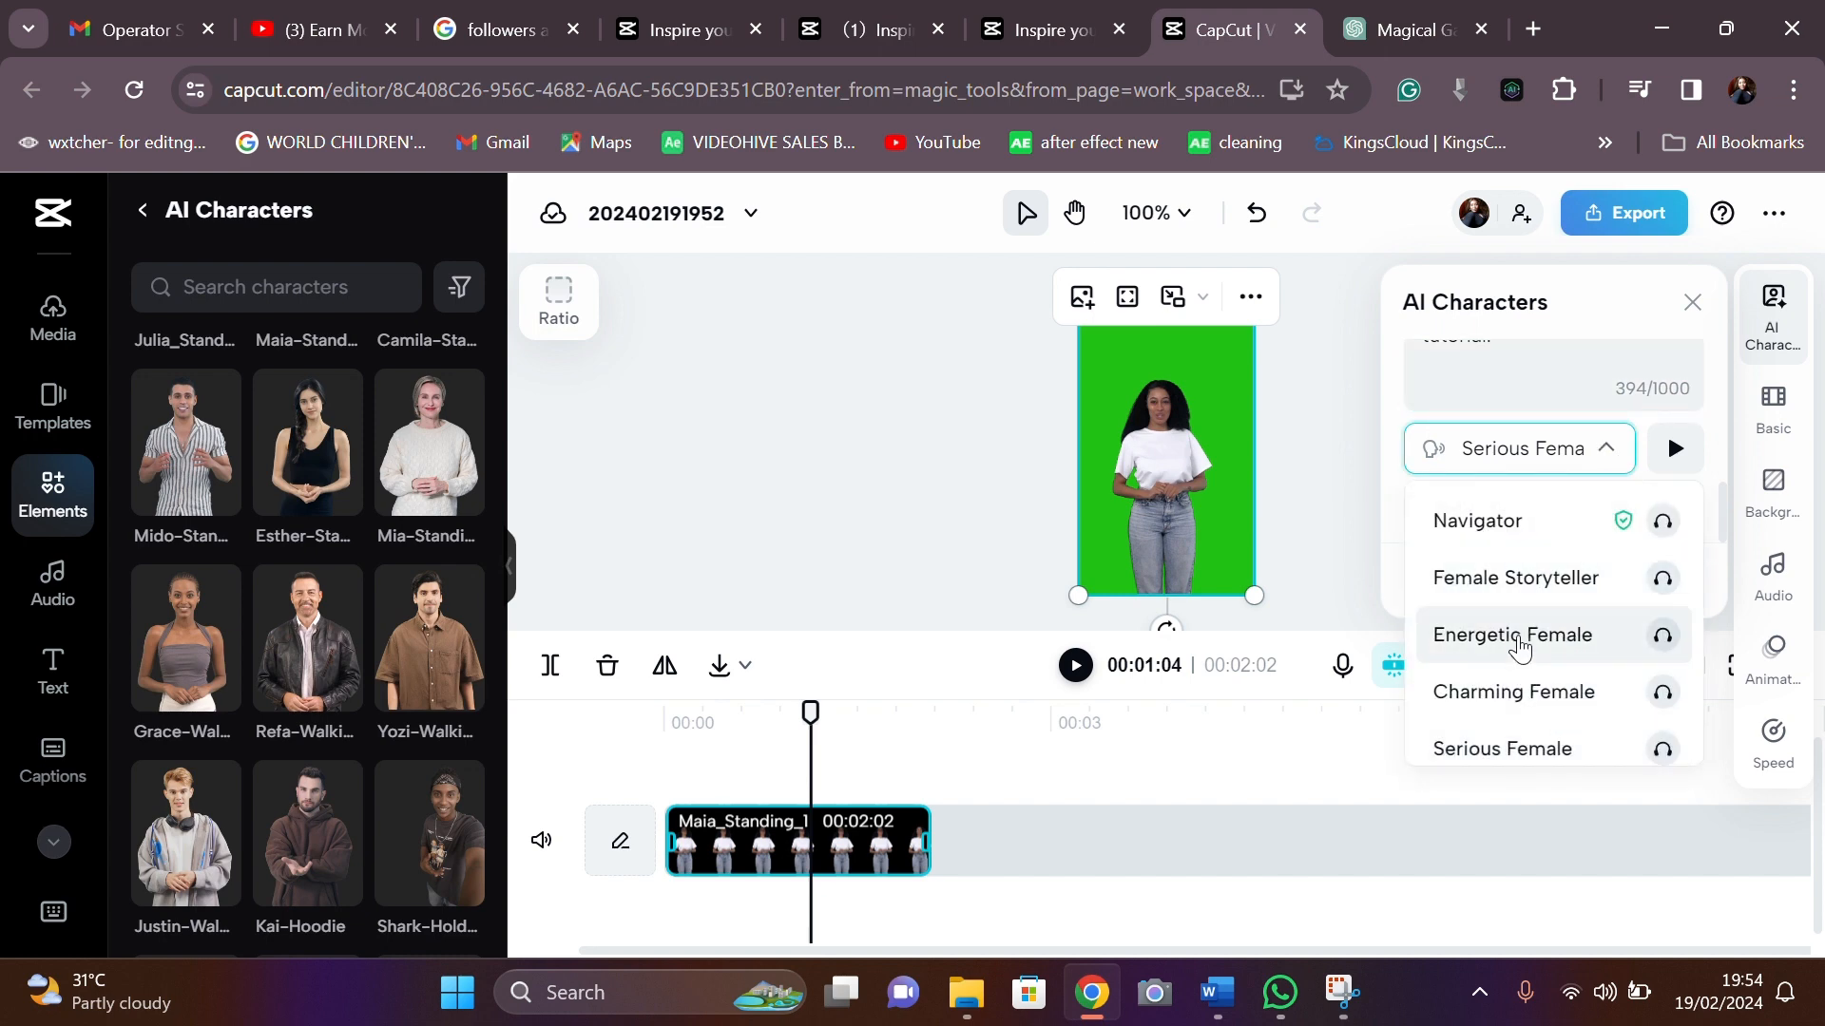
{"action": "left_click", "coordinate": [1511, 637]}
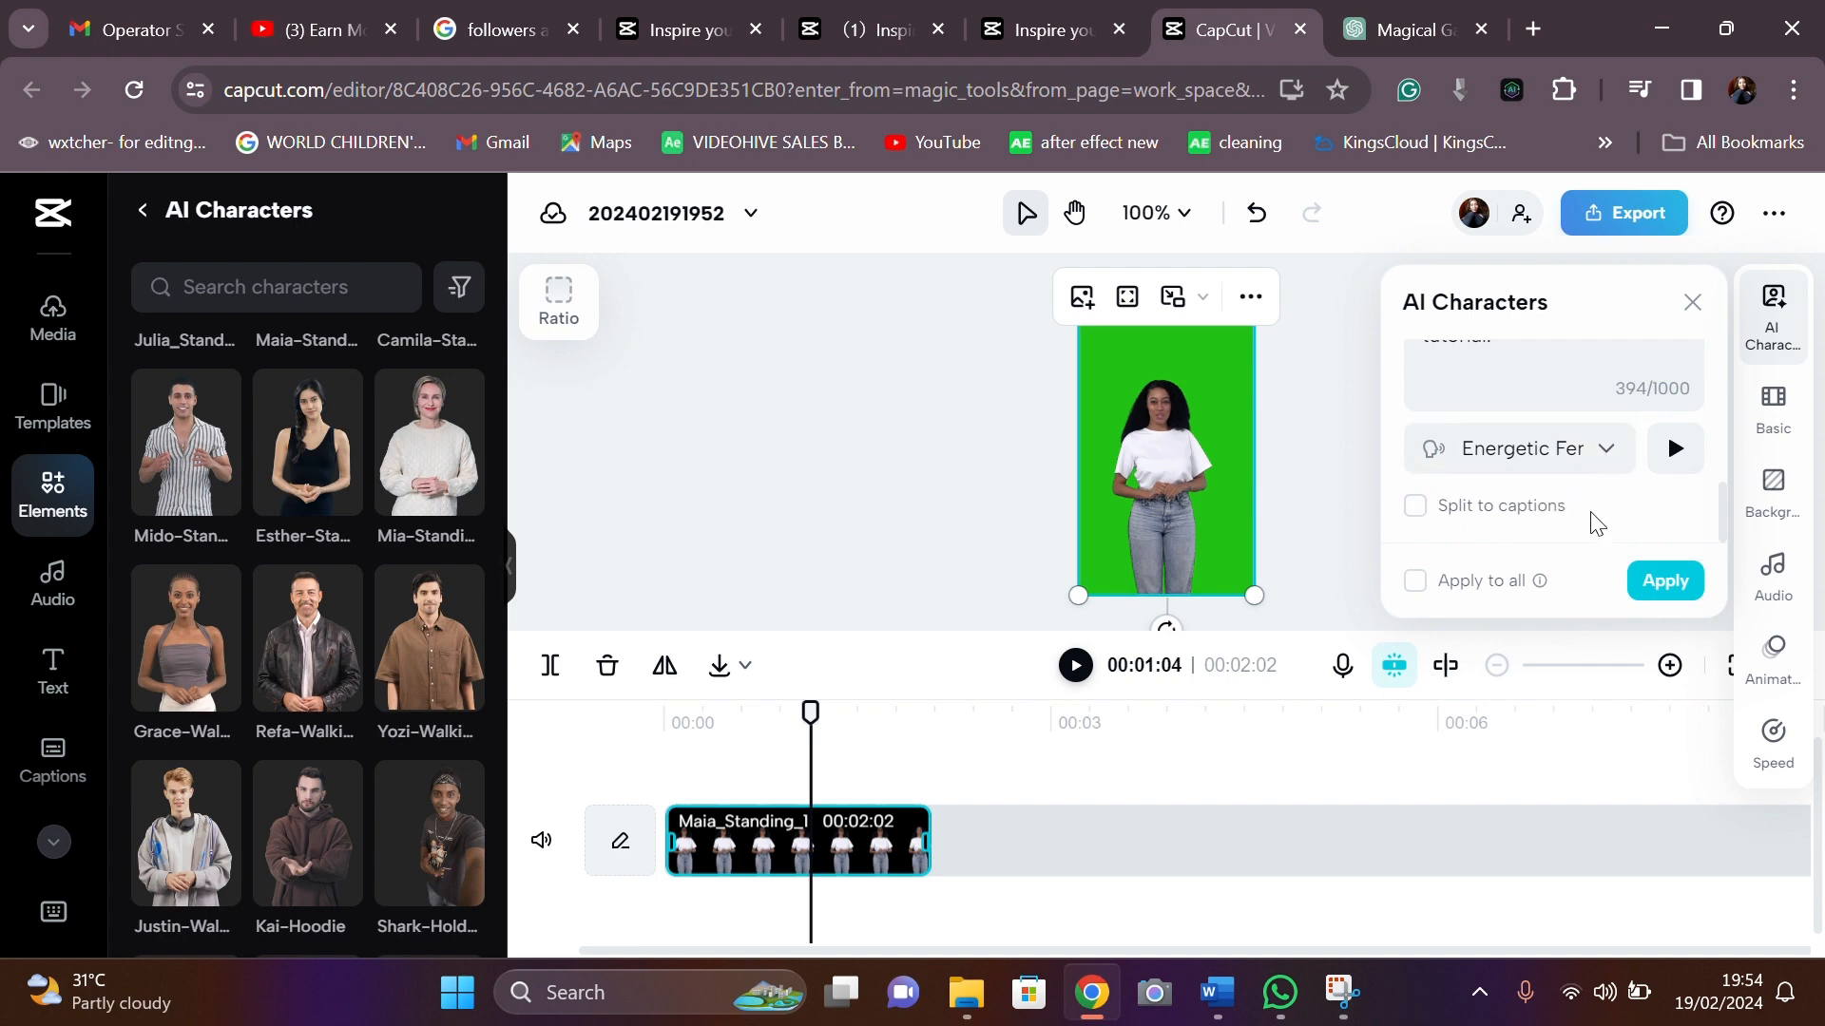
{"action": "left_click", "coordinate": [1662, 580]}
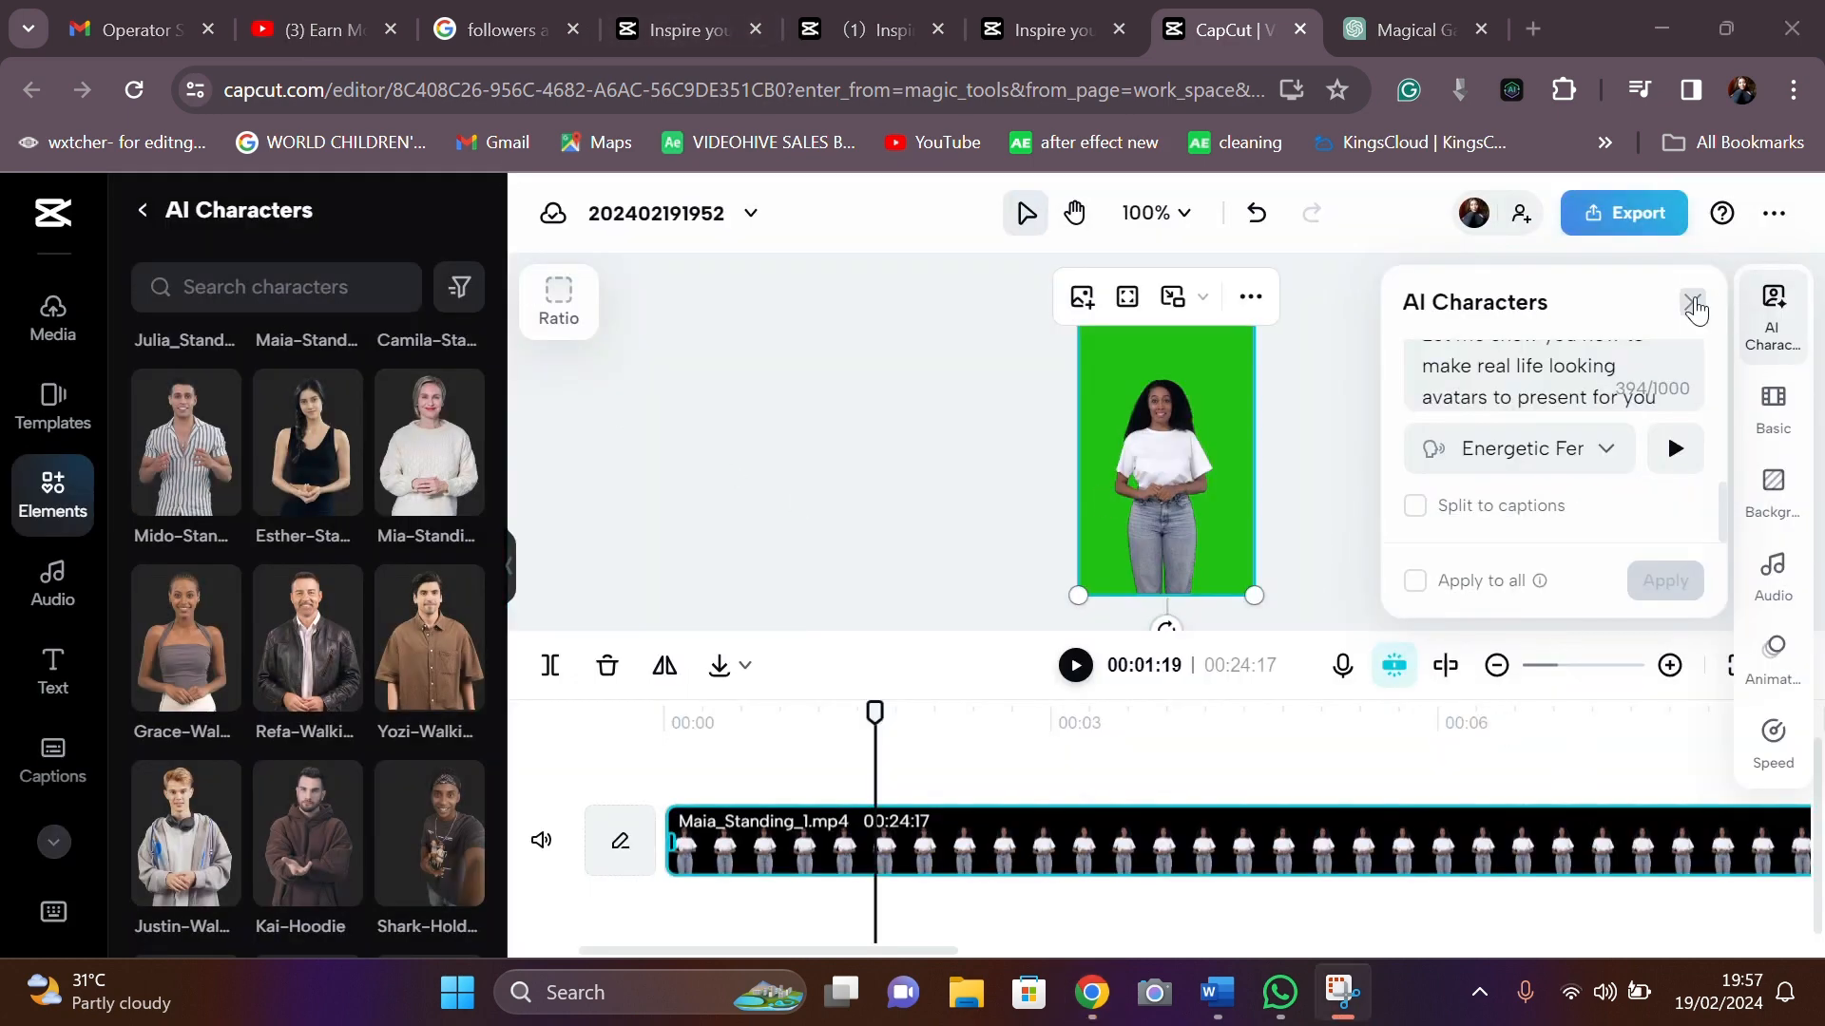
- Close the character settings and play back the narrated presenter from the start
{"action": "left_click", "coordinate": [1693, 302]}
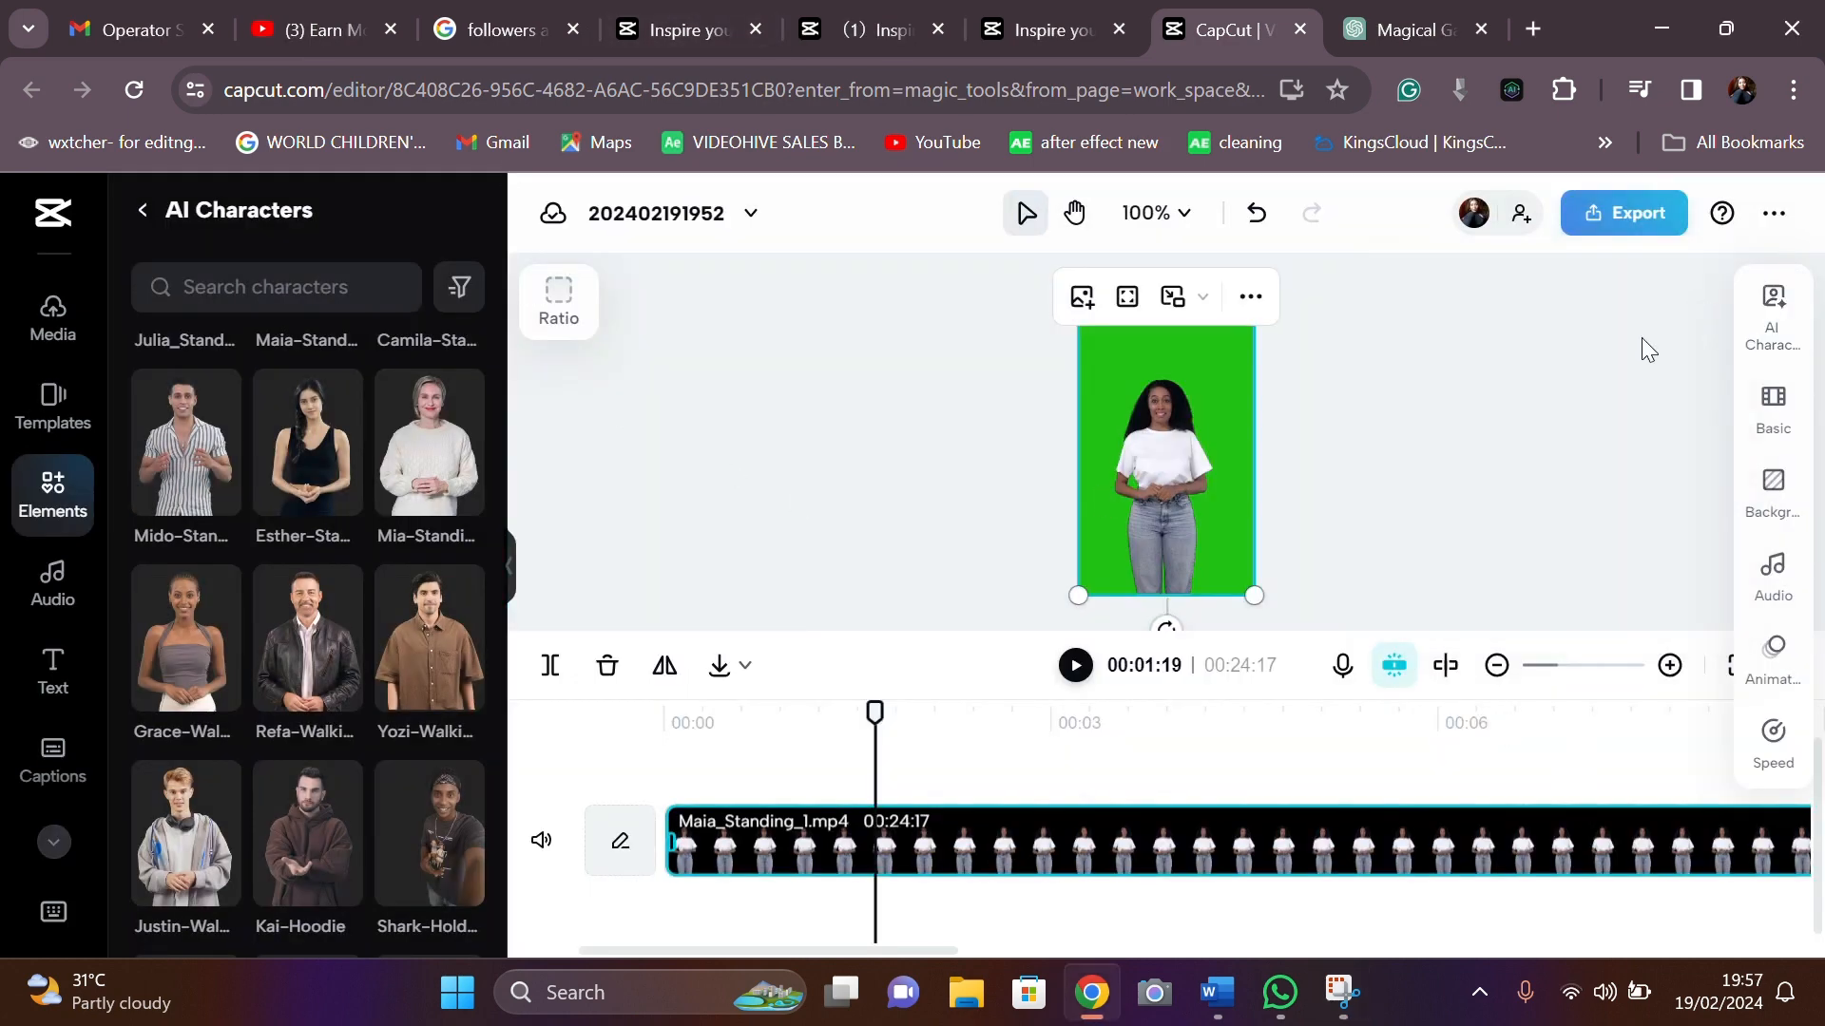
{"action": "left_click", "coordinate": [673, 732]}
{"action": "left_click", "coordinate": [1075, 665]}
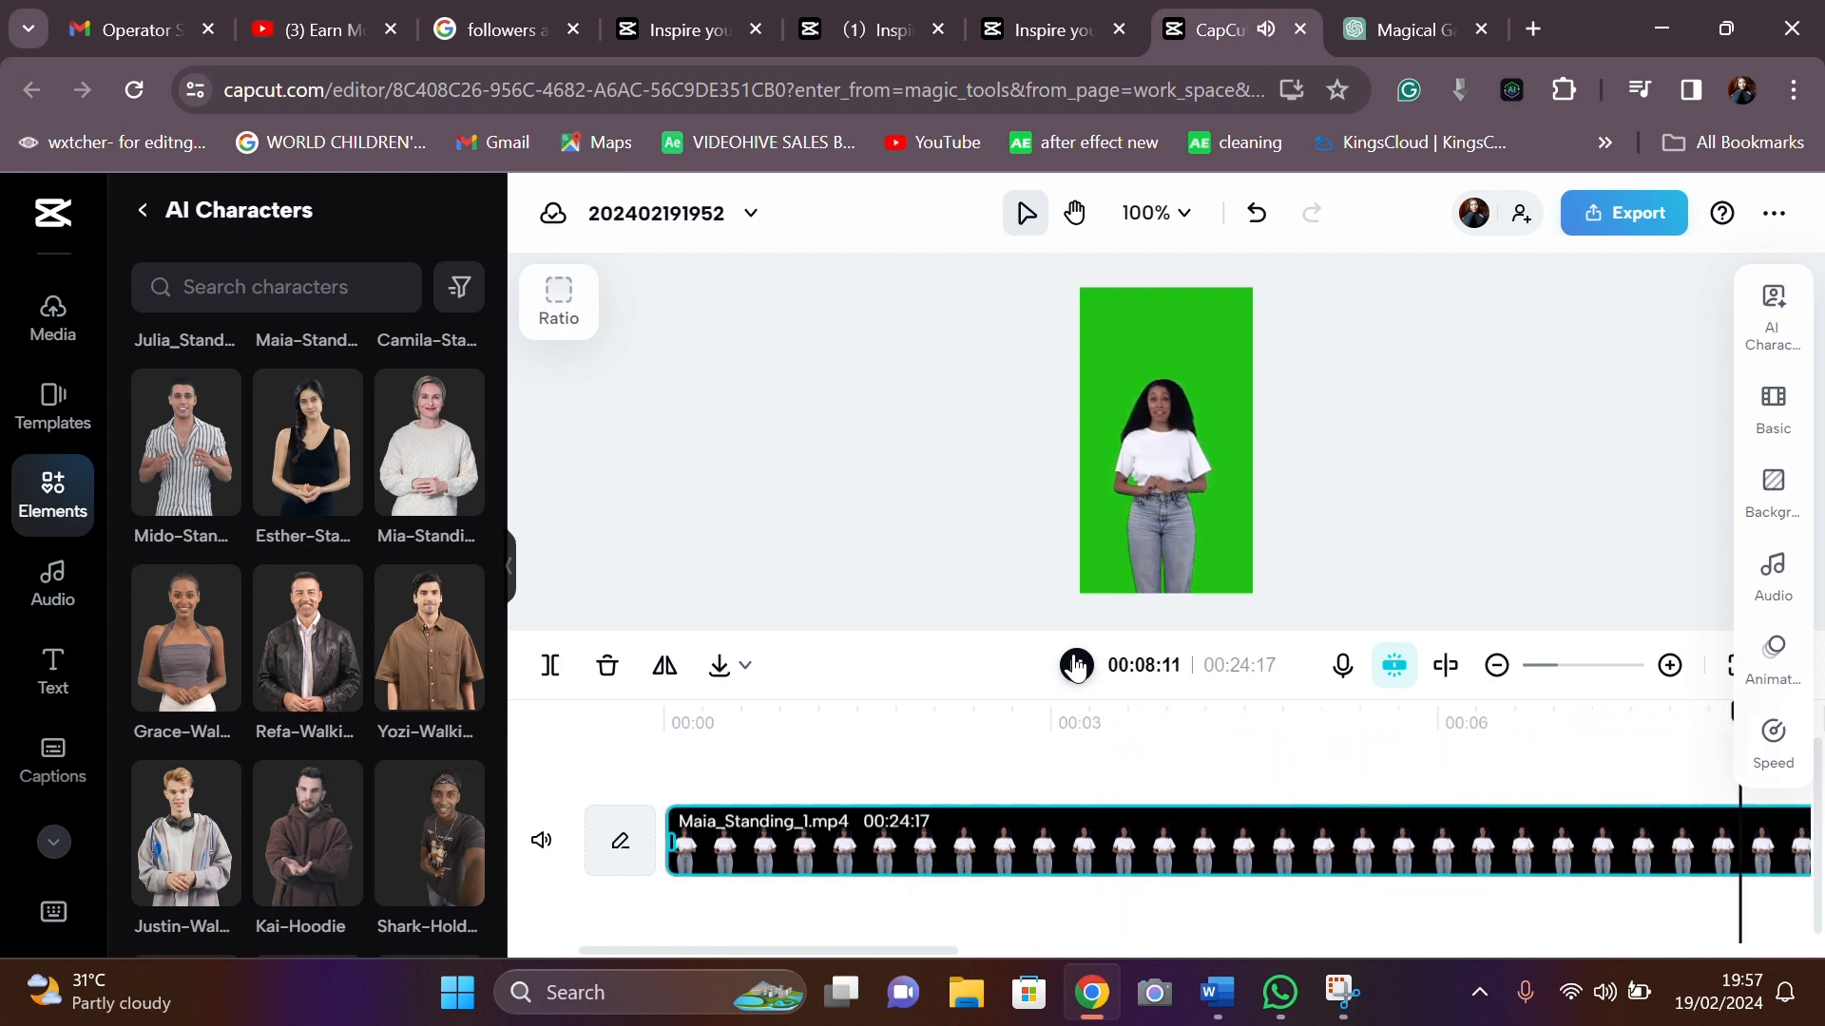
{"action": "left_click", "coordinate": [1075, 665]}
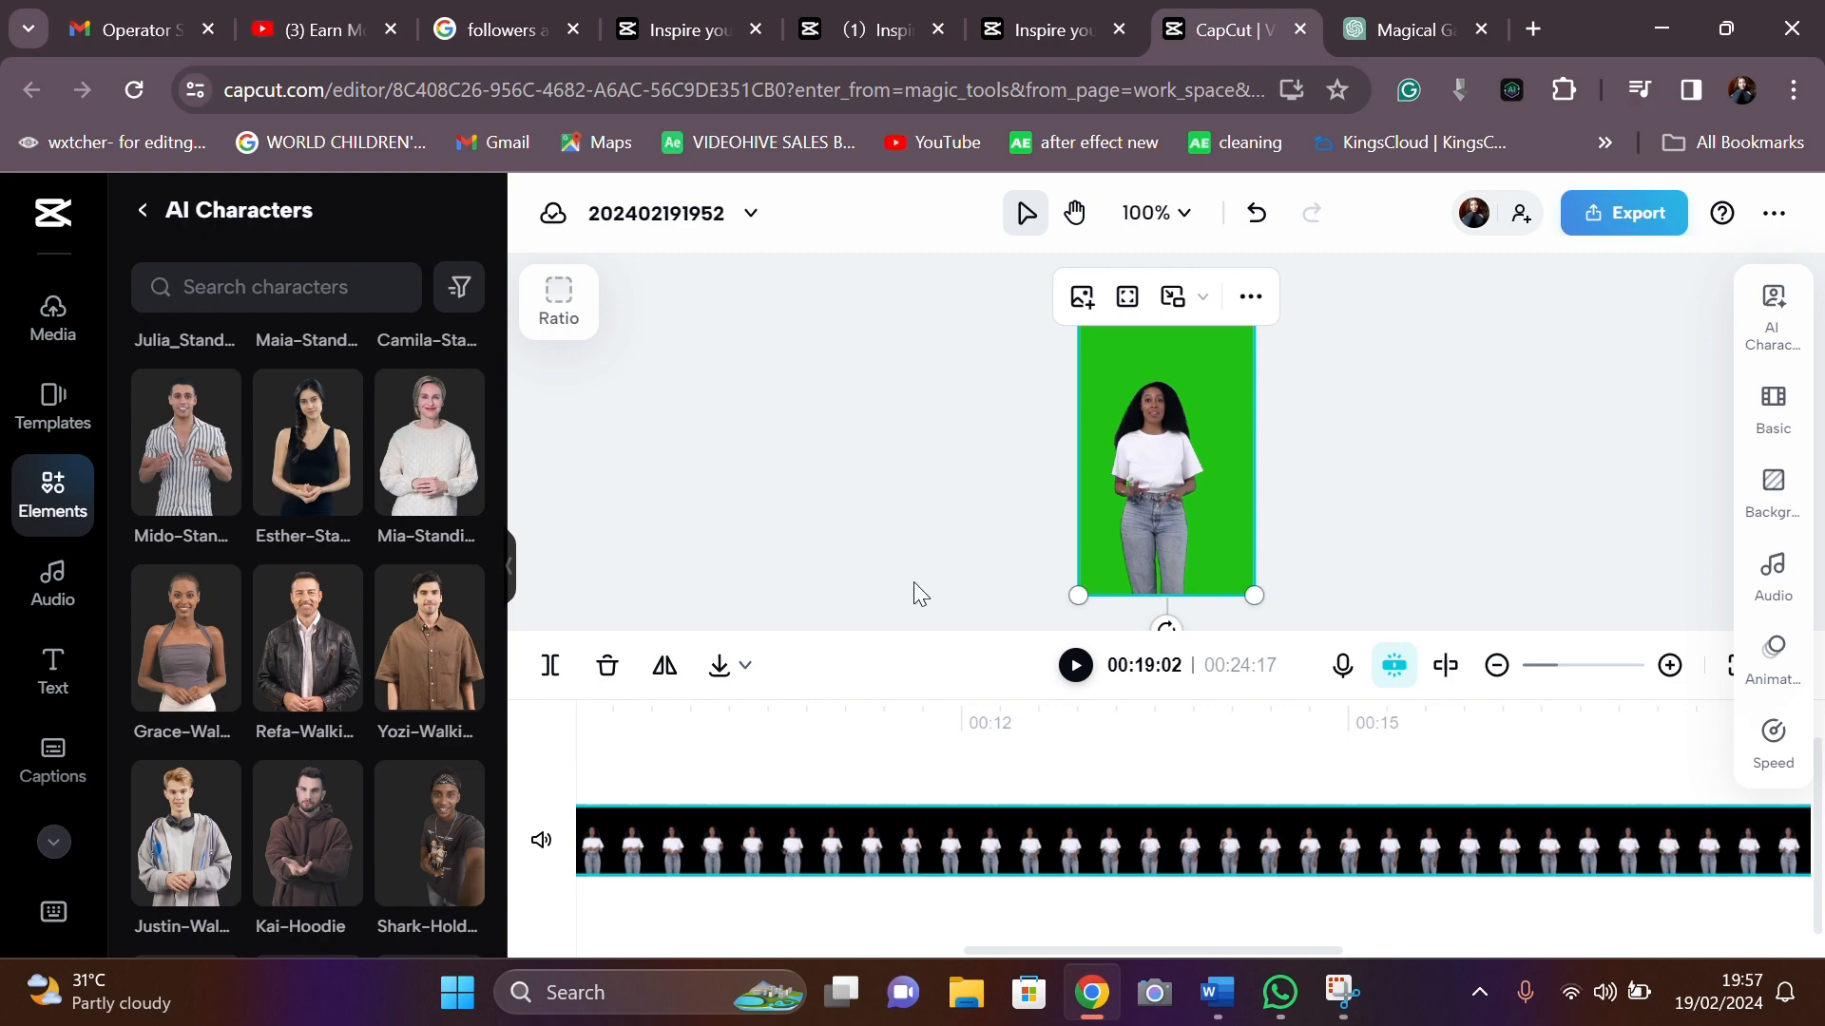
{"action": "left_click", "coordinate": [1617, 212]}
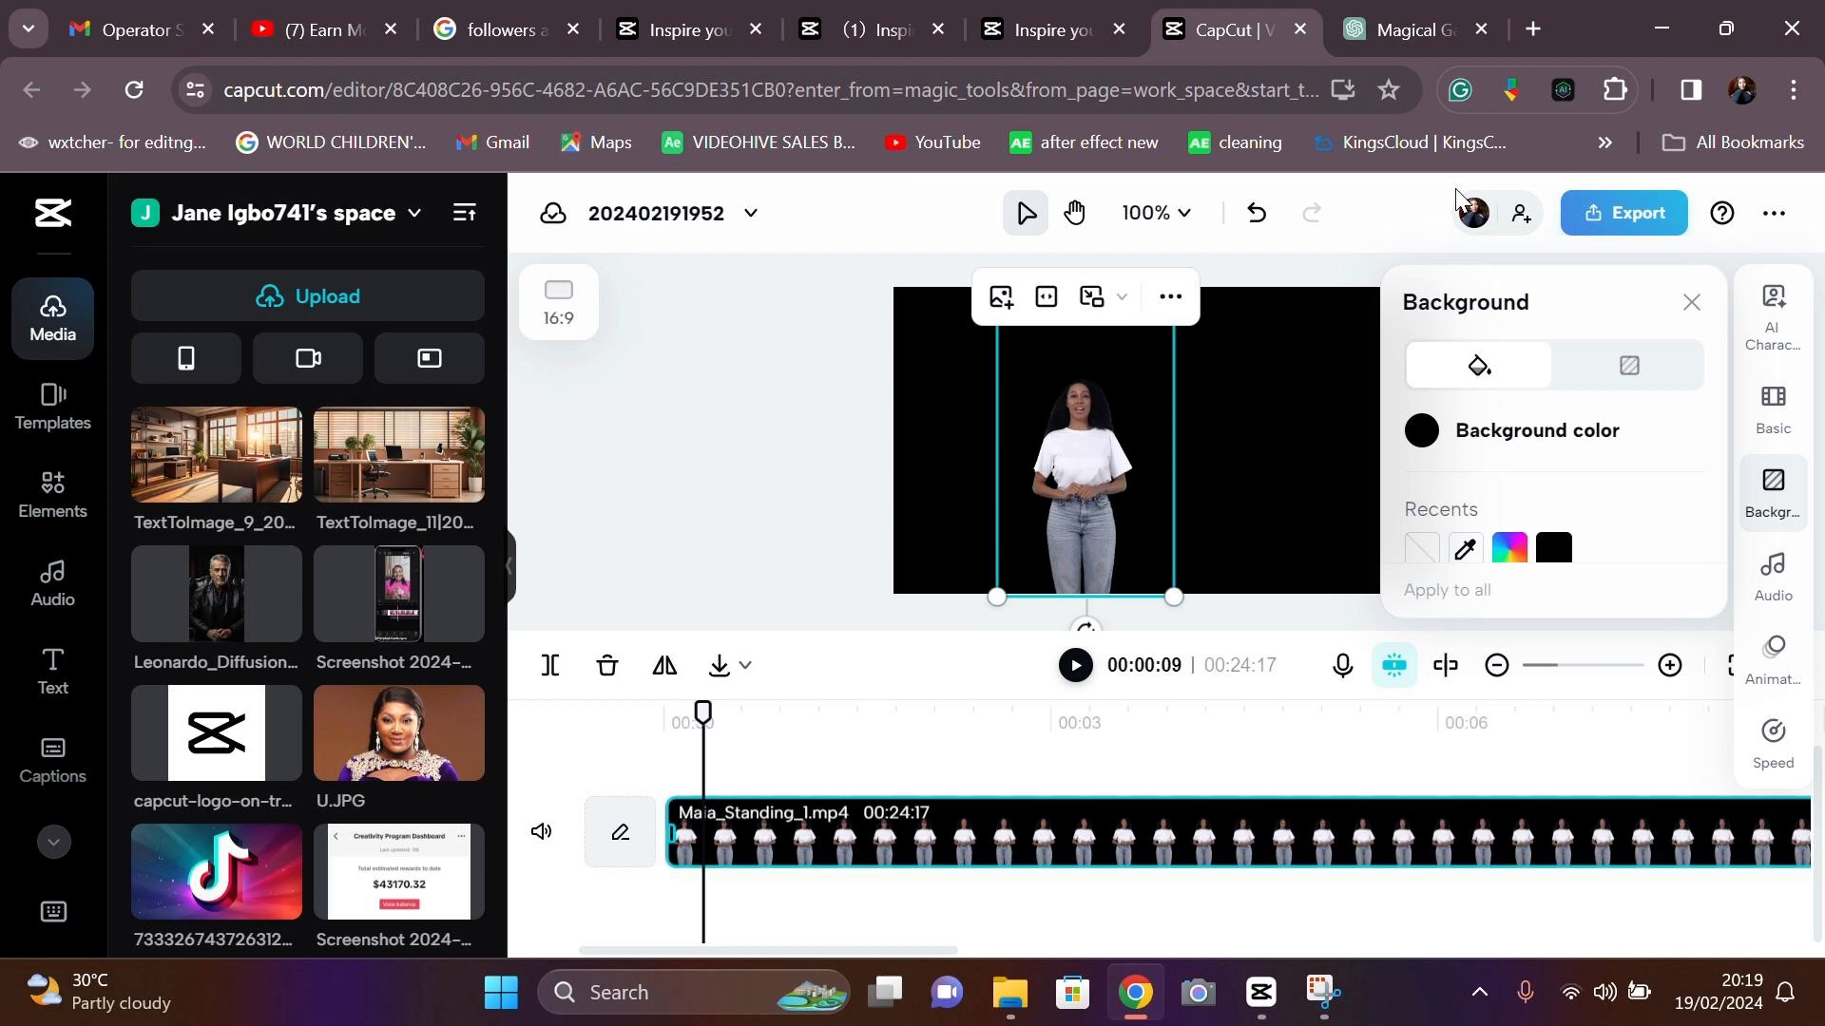
- Move the presenter to an upper track, add the office image beneath, and extend its clip
{"action": "left_click_drag", "start_coordinate": [740, 831], "coordinate": [729, 758]}
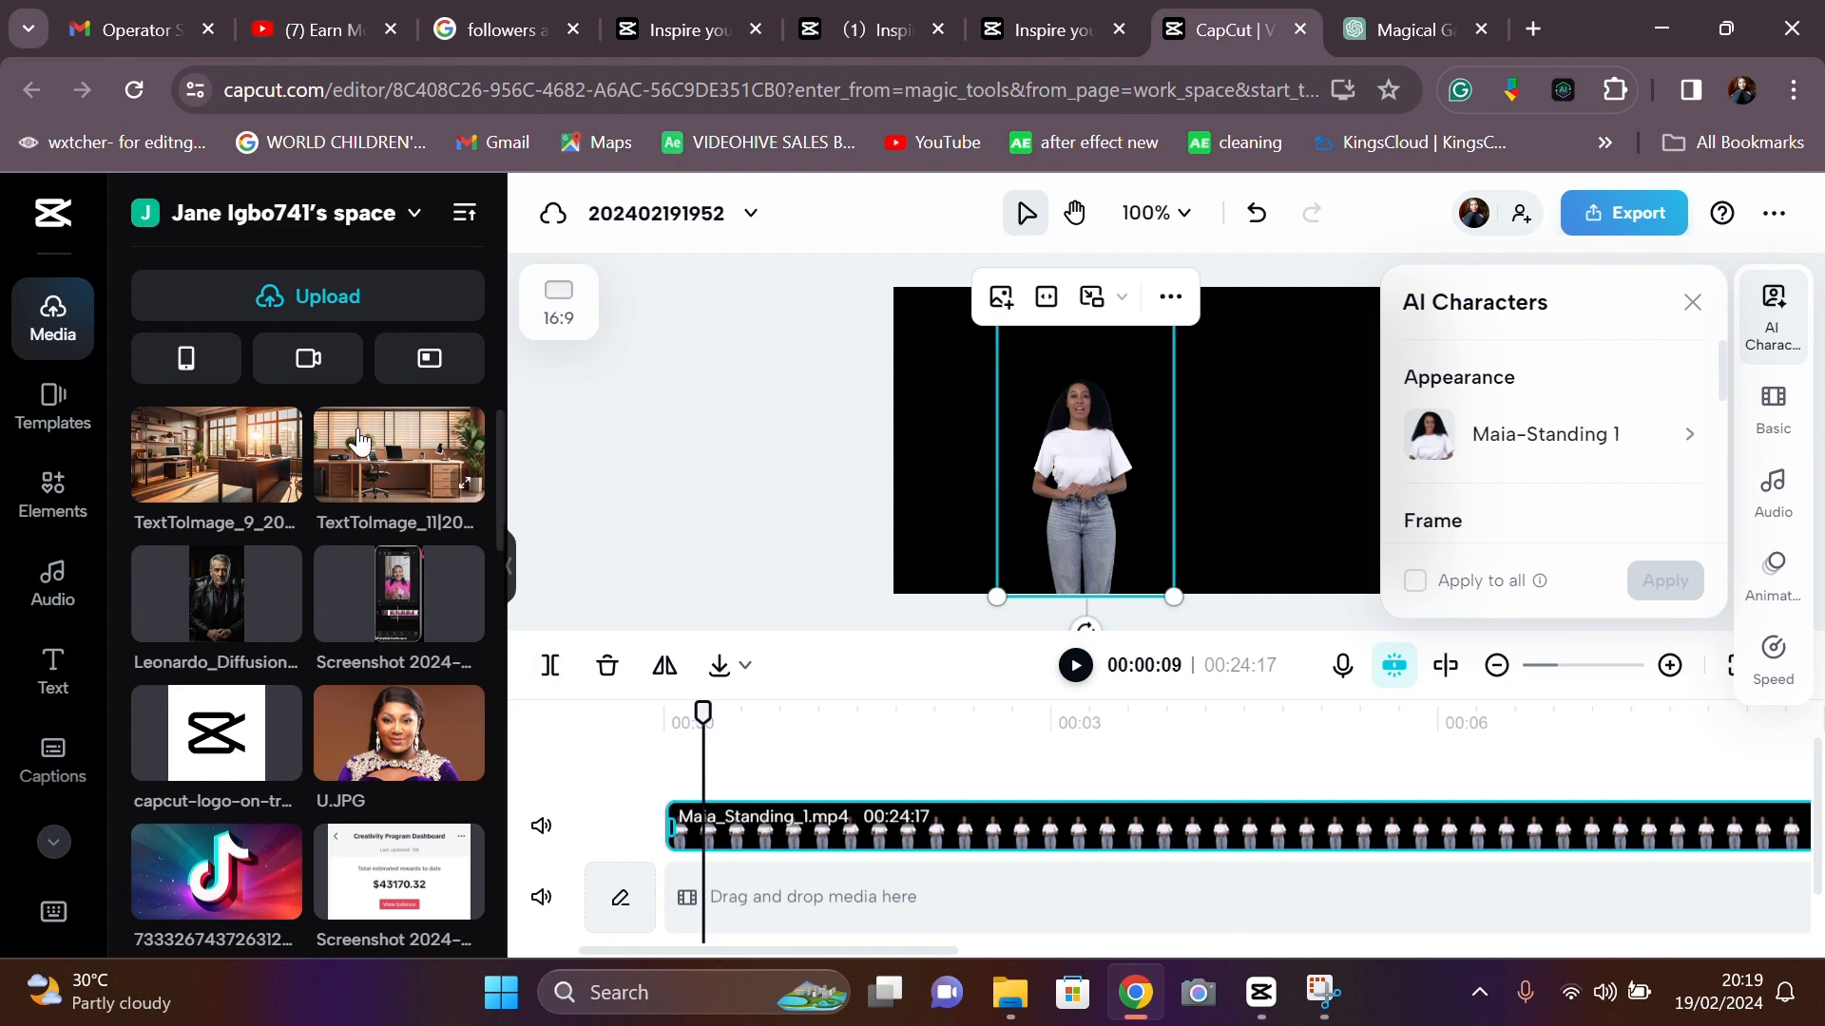
{"action": "left_click_drag", "start_coordinate": [359, 444], "coordinate": [687, 894]}
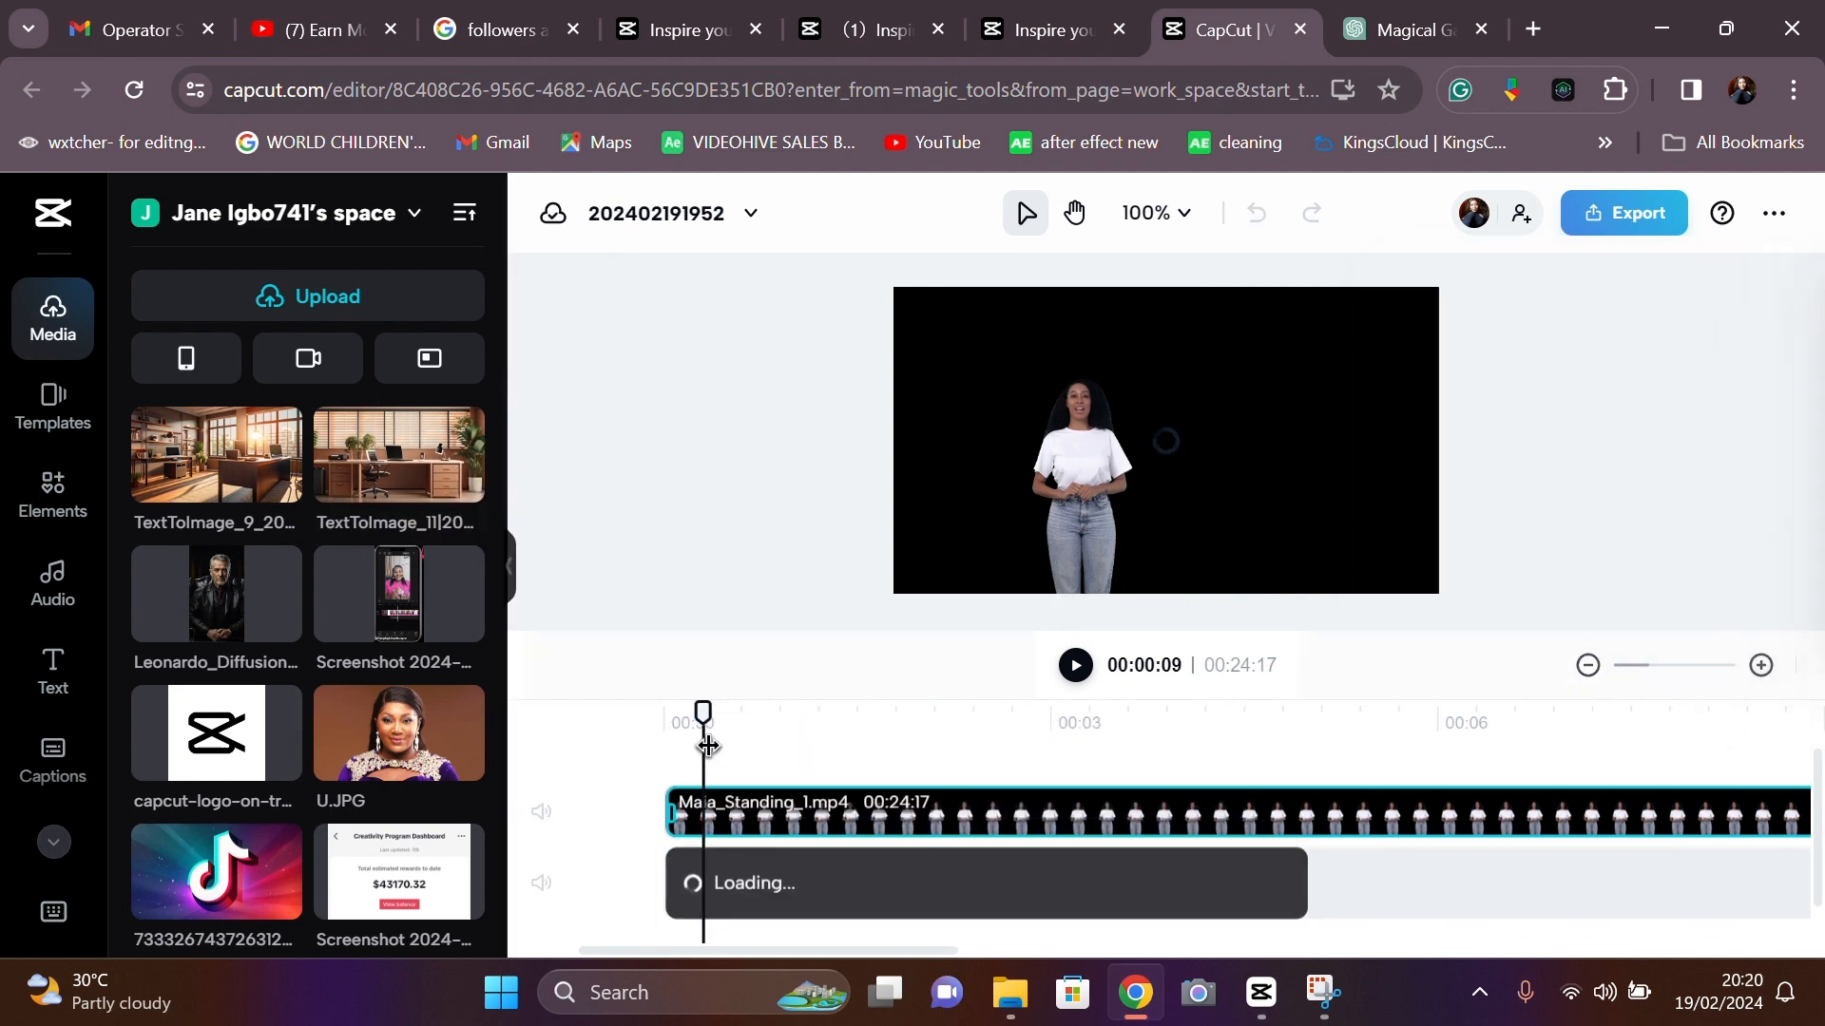
{"action": "left_click_drag", "start_coordinate": [664, 715], "coordinate": [904, 737]}
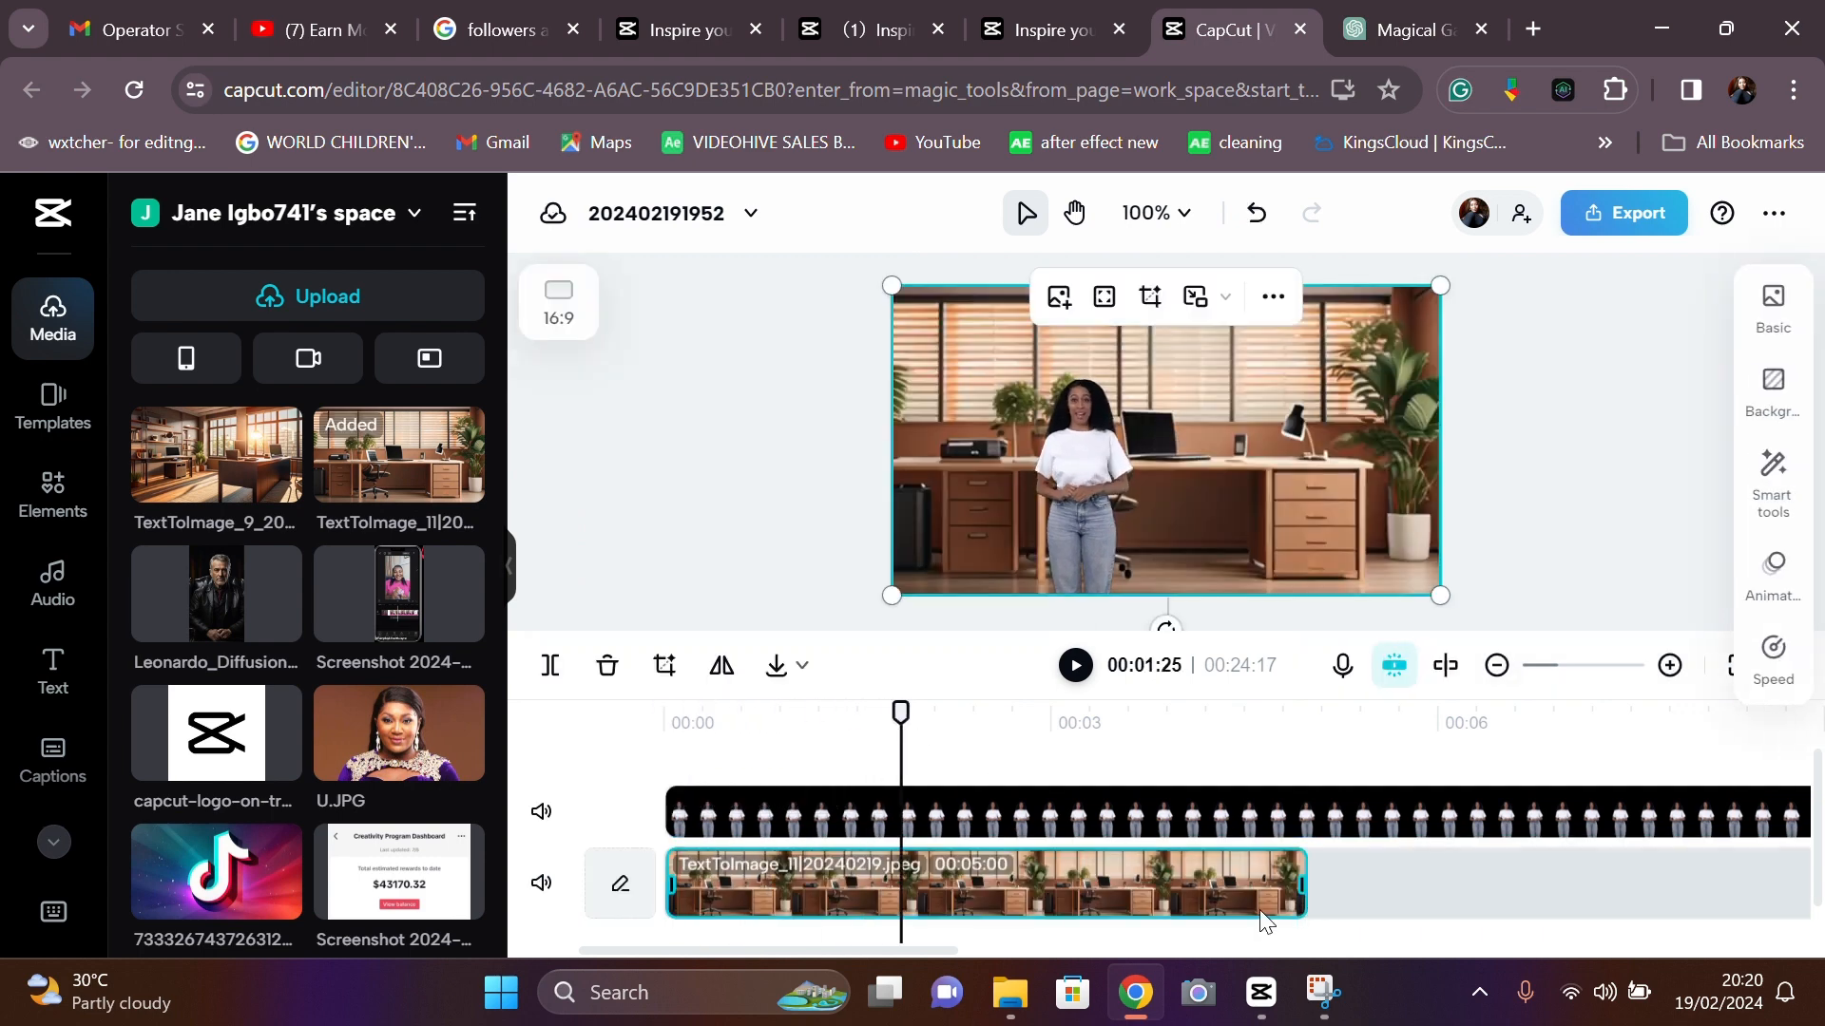
{"action": "left_click_drag", "start_coordinate": [1302, 883], "coordinate": [1820, 865]}
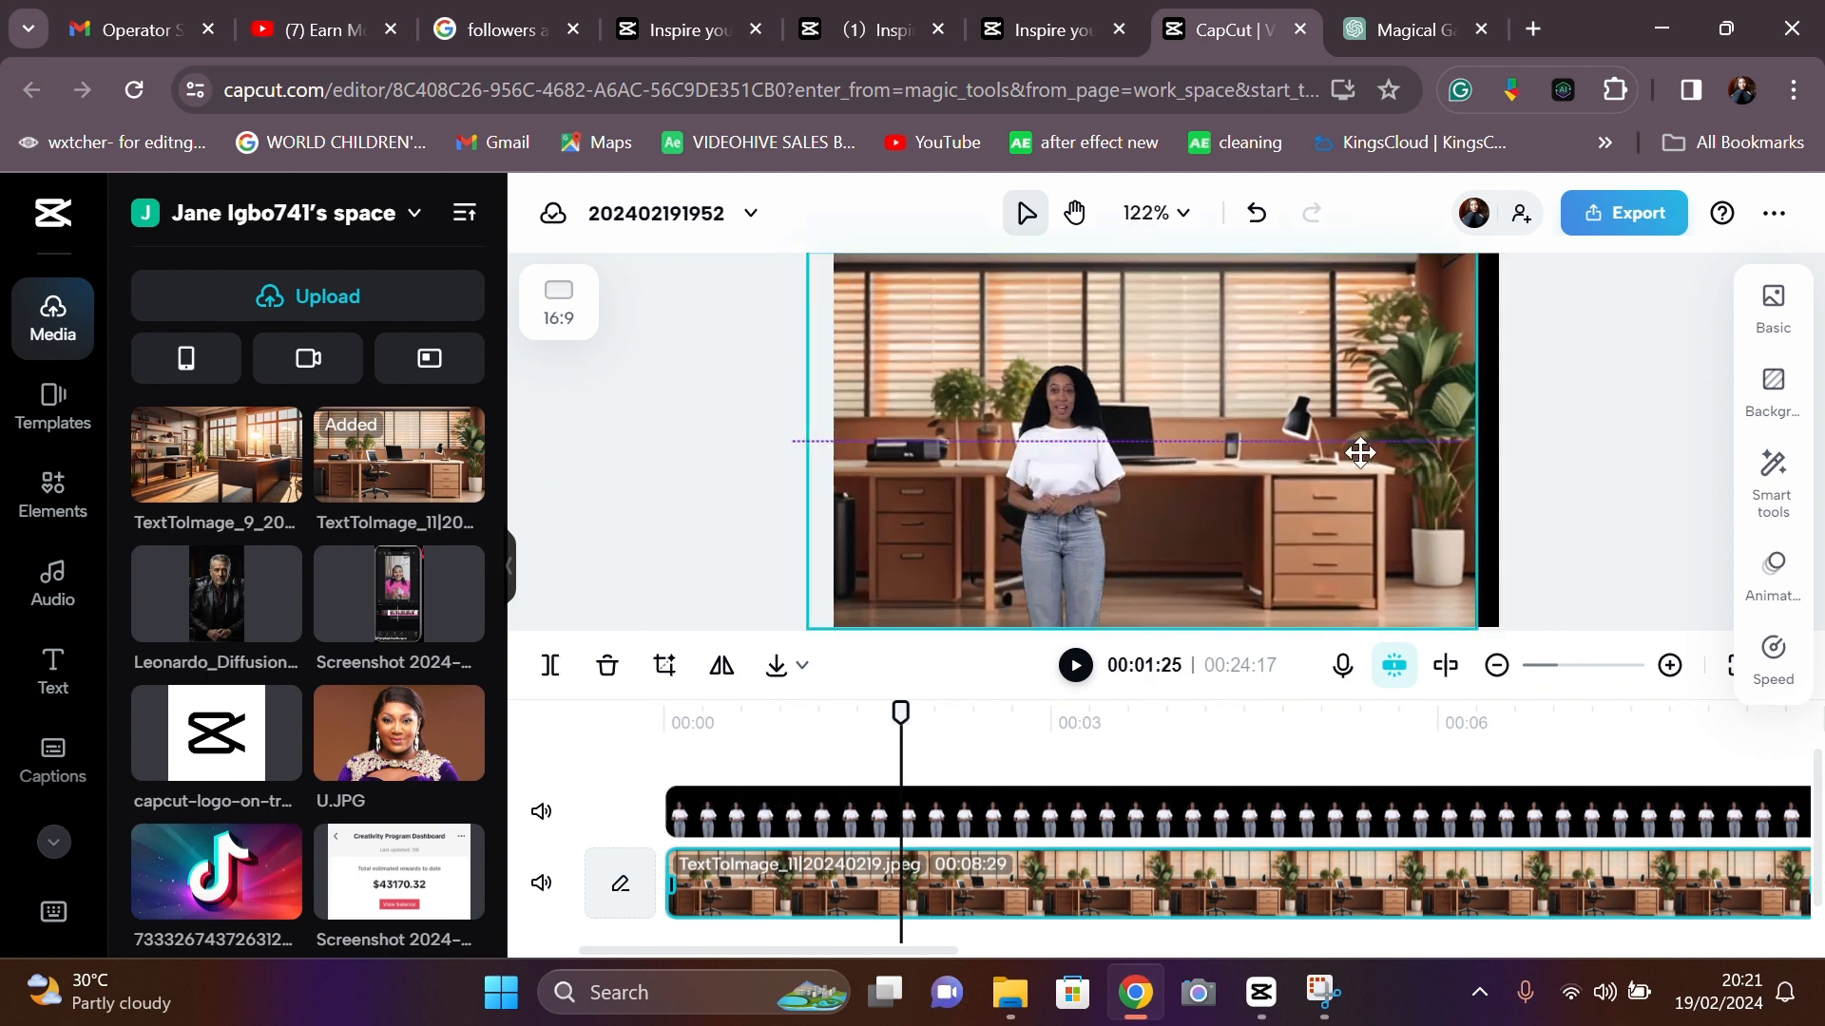
- Enlarge and reposition the office image on the canvas to fill the 16:9 frame
{"action": "left_click_drag", "start_coordinate": [1319, 429], "coordinate": [1131, 457]}
{"action": "left_click_drag", "start_coordinate": [1253, 628], "coordinate": [1704, 627]}
{"action": "left_click_drag", "start_coordinate": [1405, 547], "coordinate": [1304, 527]}
- Scale the Maia_Standing_1.mp4 presenter to 204% in Basic and centre her in the frame
{"action": "left_click", "coordinate": [1043, 807]}
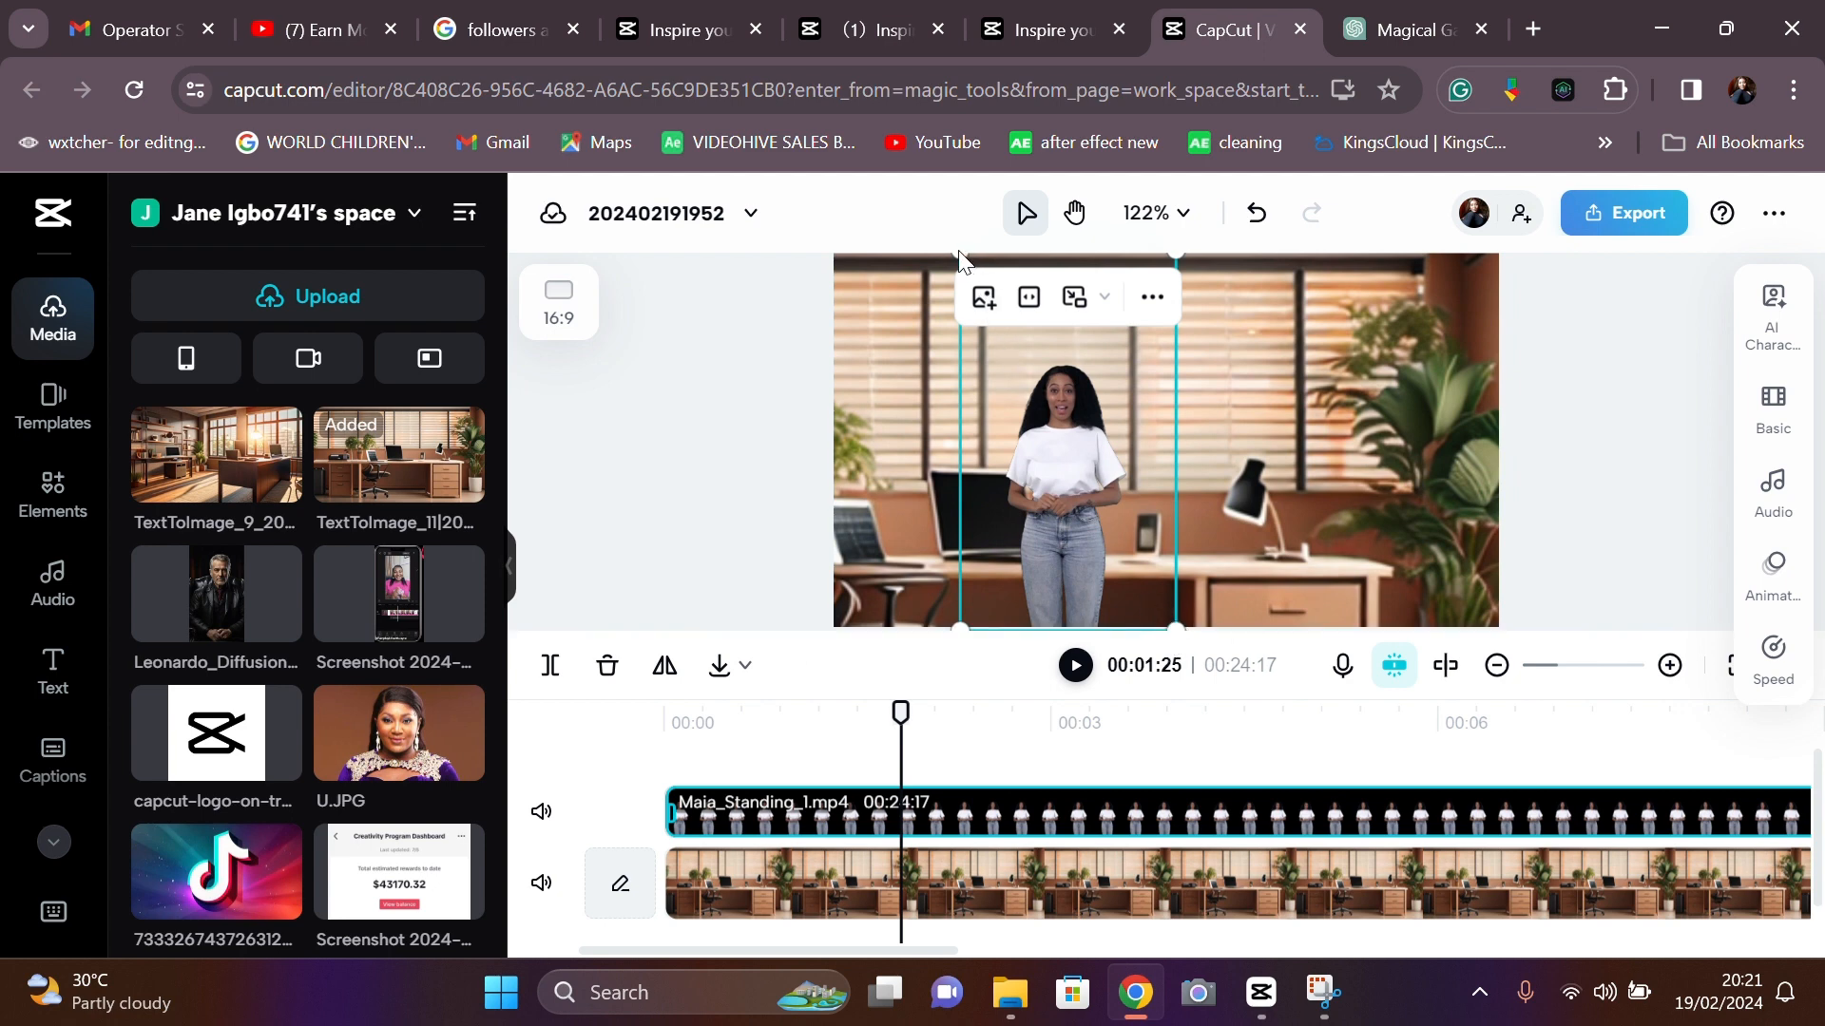
{"action": "left_click", "coordinate": [1756, 418]}
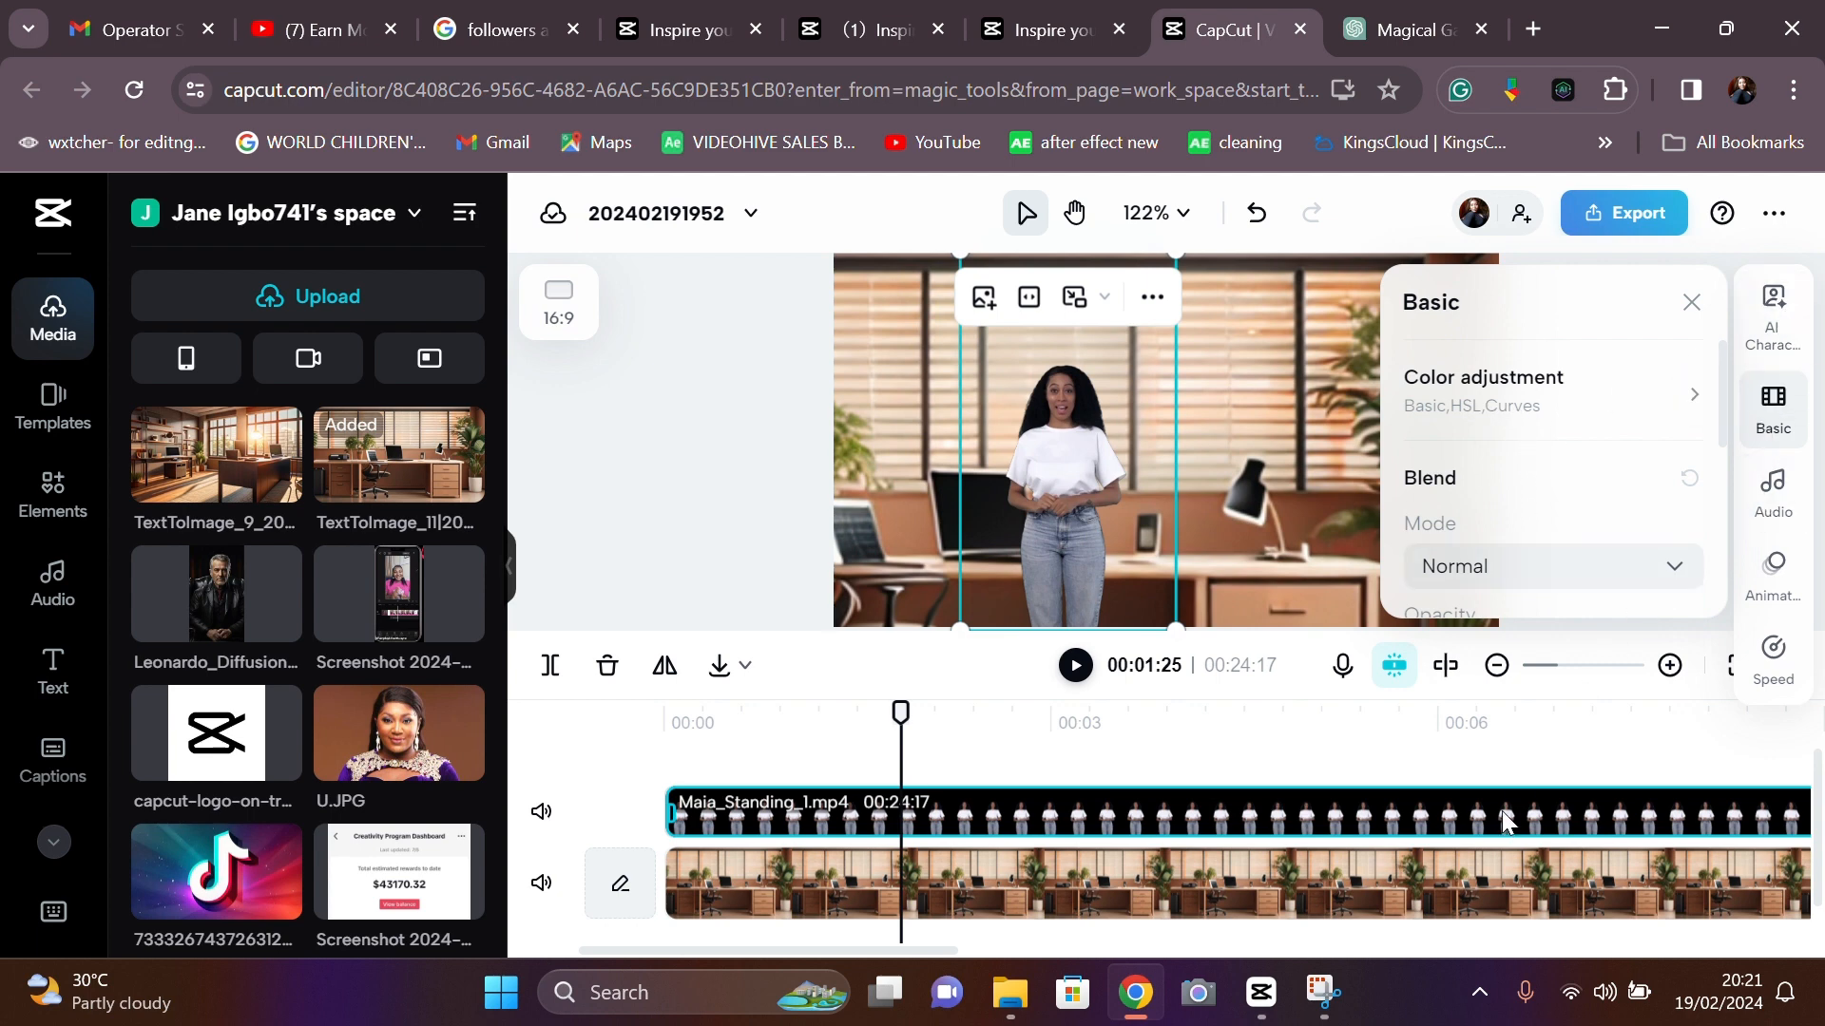
{"action": "scroll", "coordinate": [1540, 433], "scroll_direction": "down", "scroll_amount": 3}
{"action": "scroll", "coordinate": [1539, 433], "scroll_direction": "up", "scroll_amount": 1}
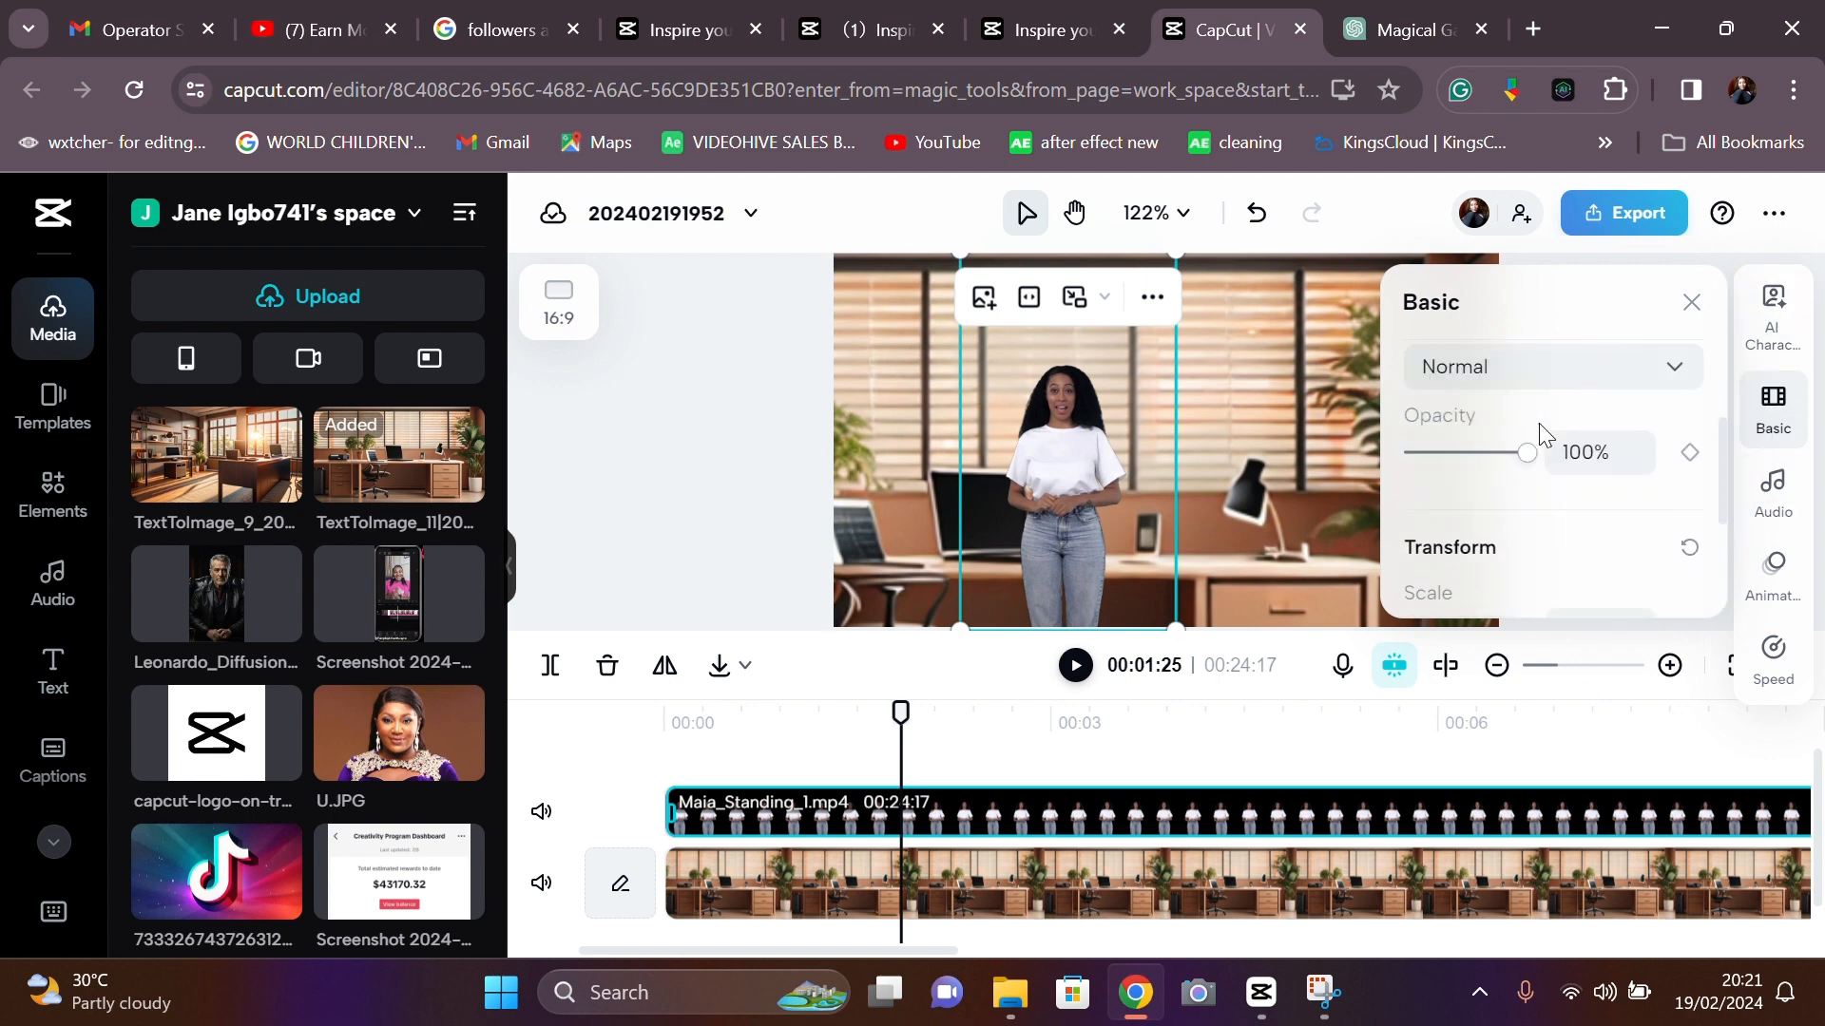
{"action": "scroll", "coordinate": [1536, 427], "scroll_direction": "down", "scroll_amount": 2}
{"action": "mouse_move", "coordinate": [1422, 559]}
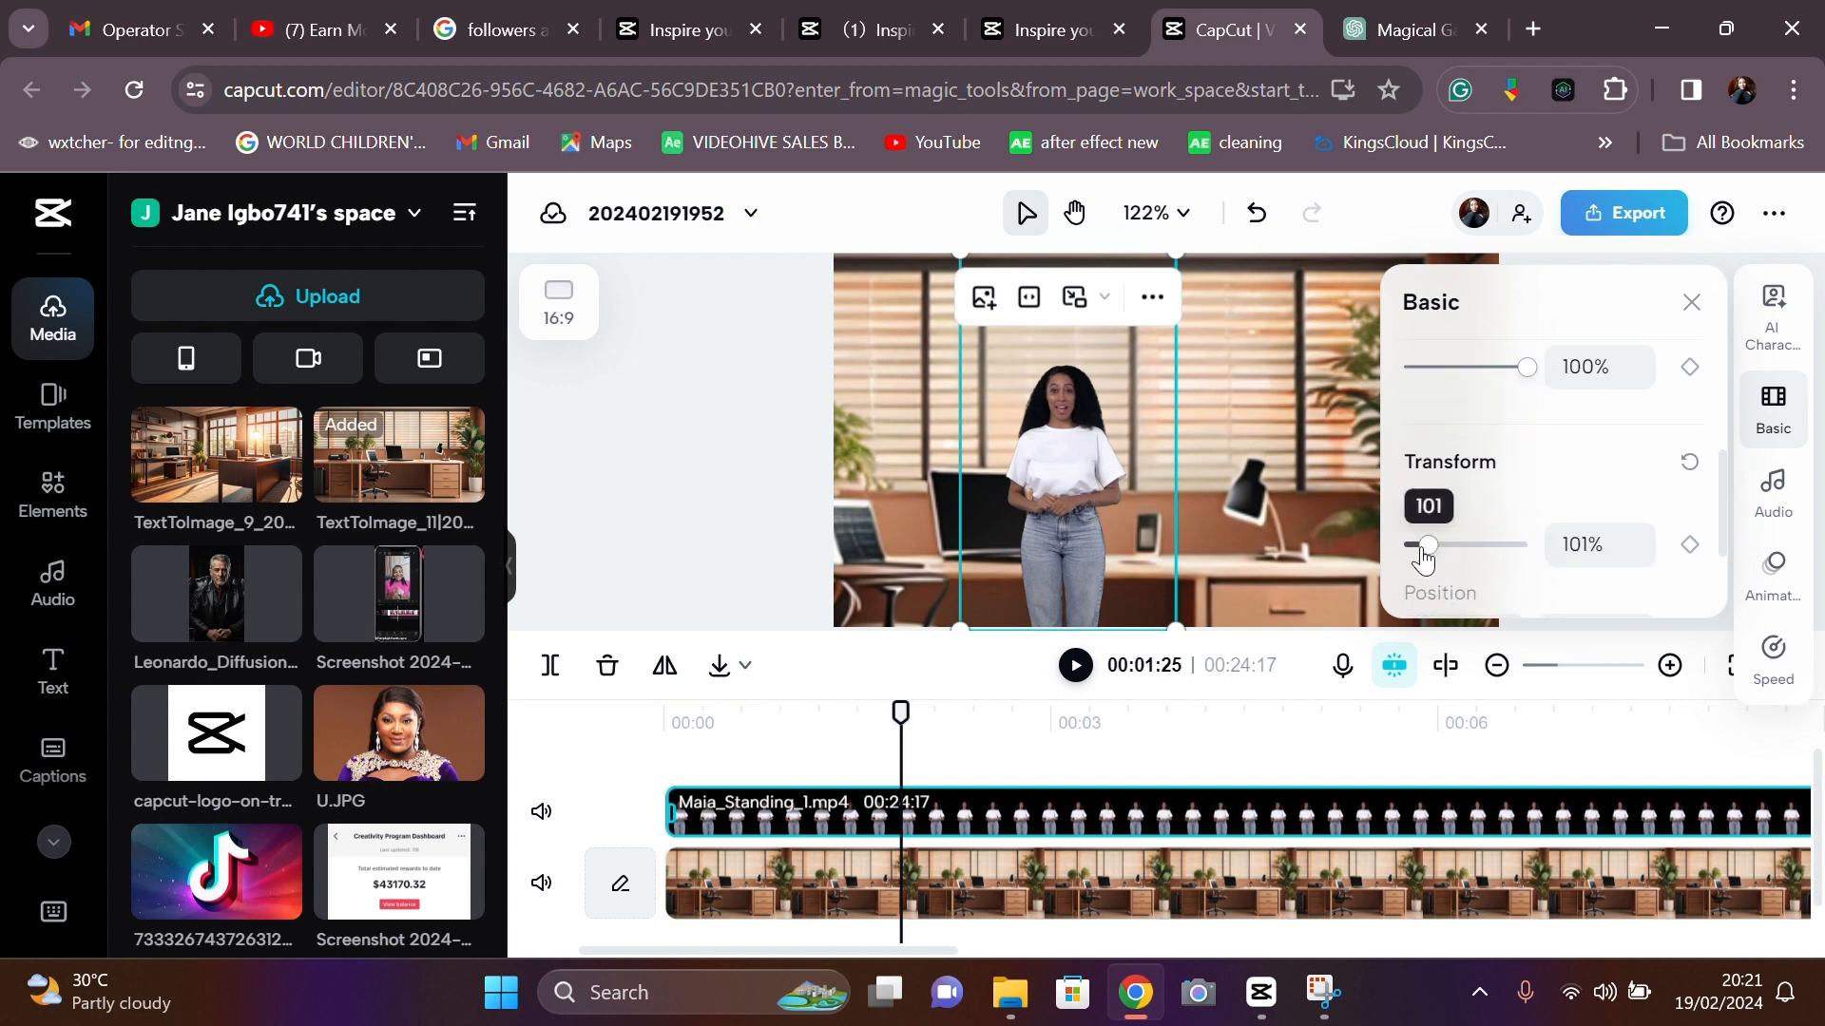
{"action": "left_click_drag", "start_coordinate": [1423, 559], "coordinate": [1458, 562]}
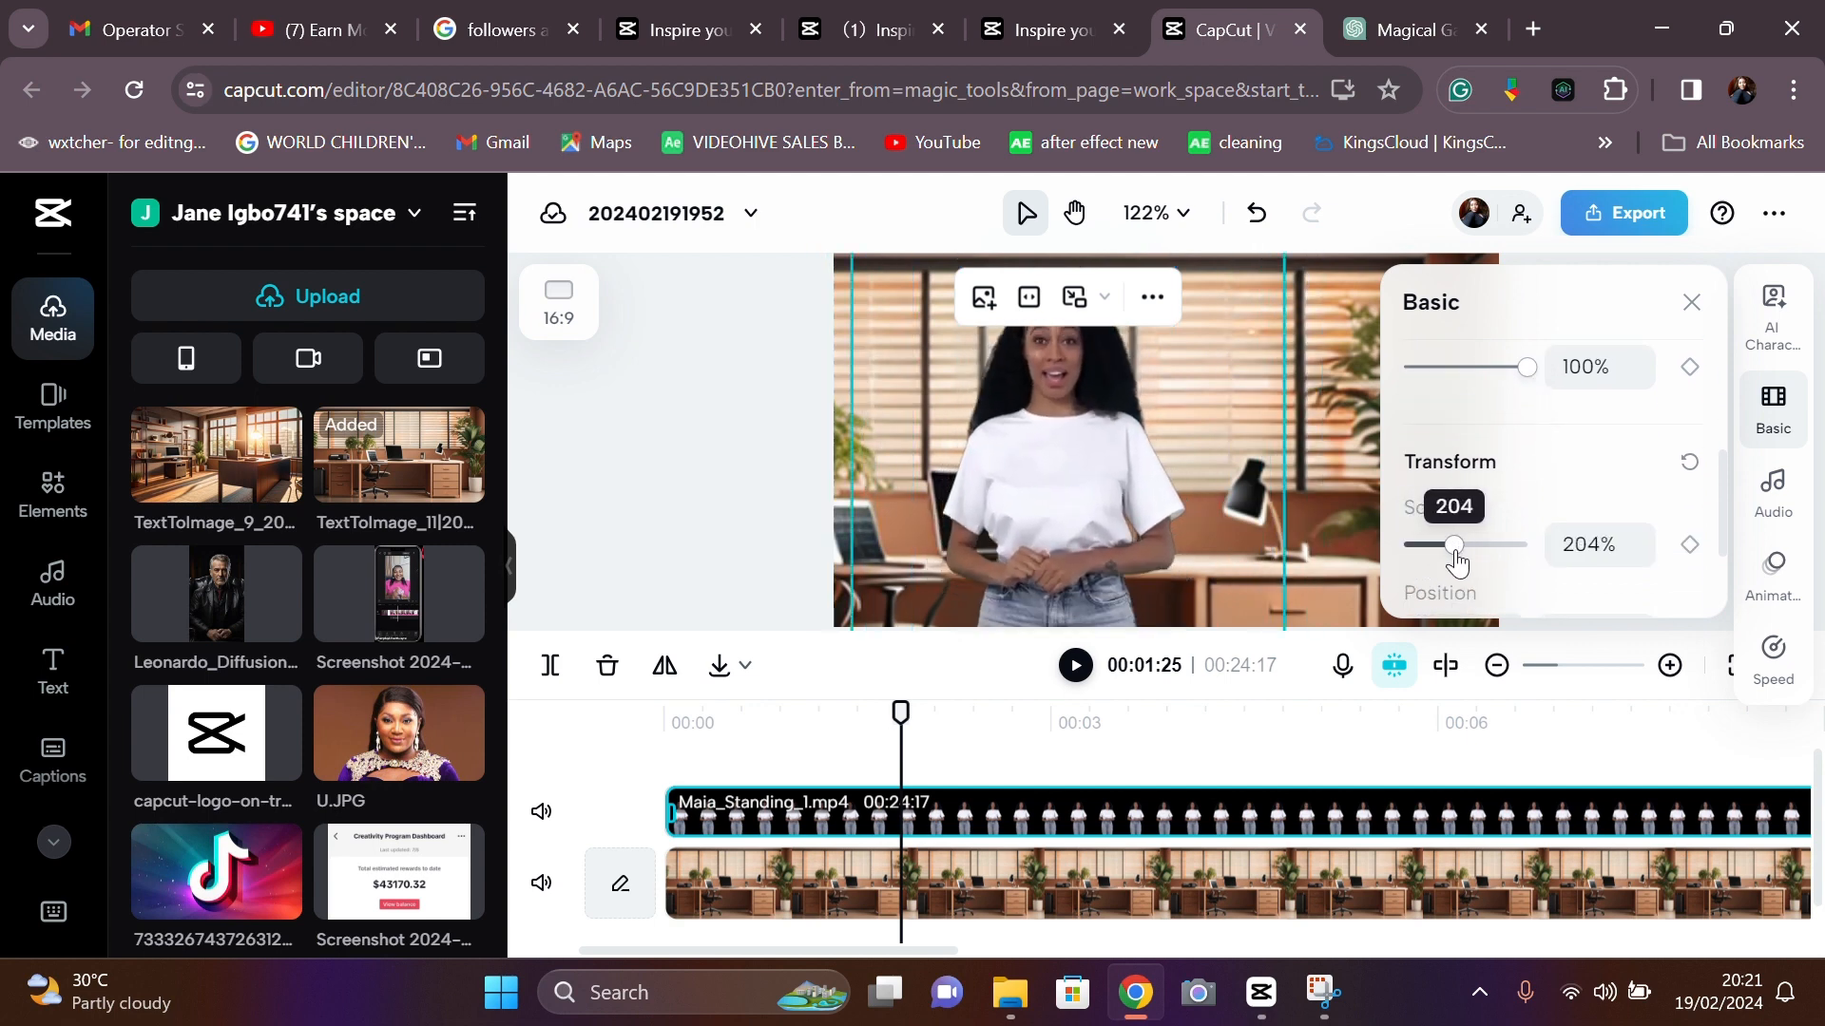
{"action": "left_click_drag", "start_coordinate": [1092, 449], "coordinate": [1106, 449]}
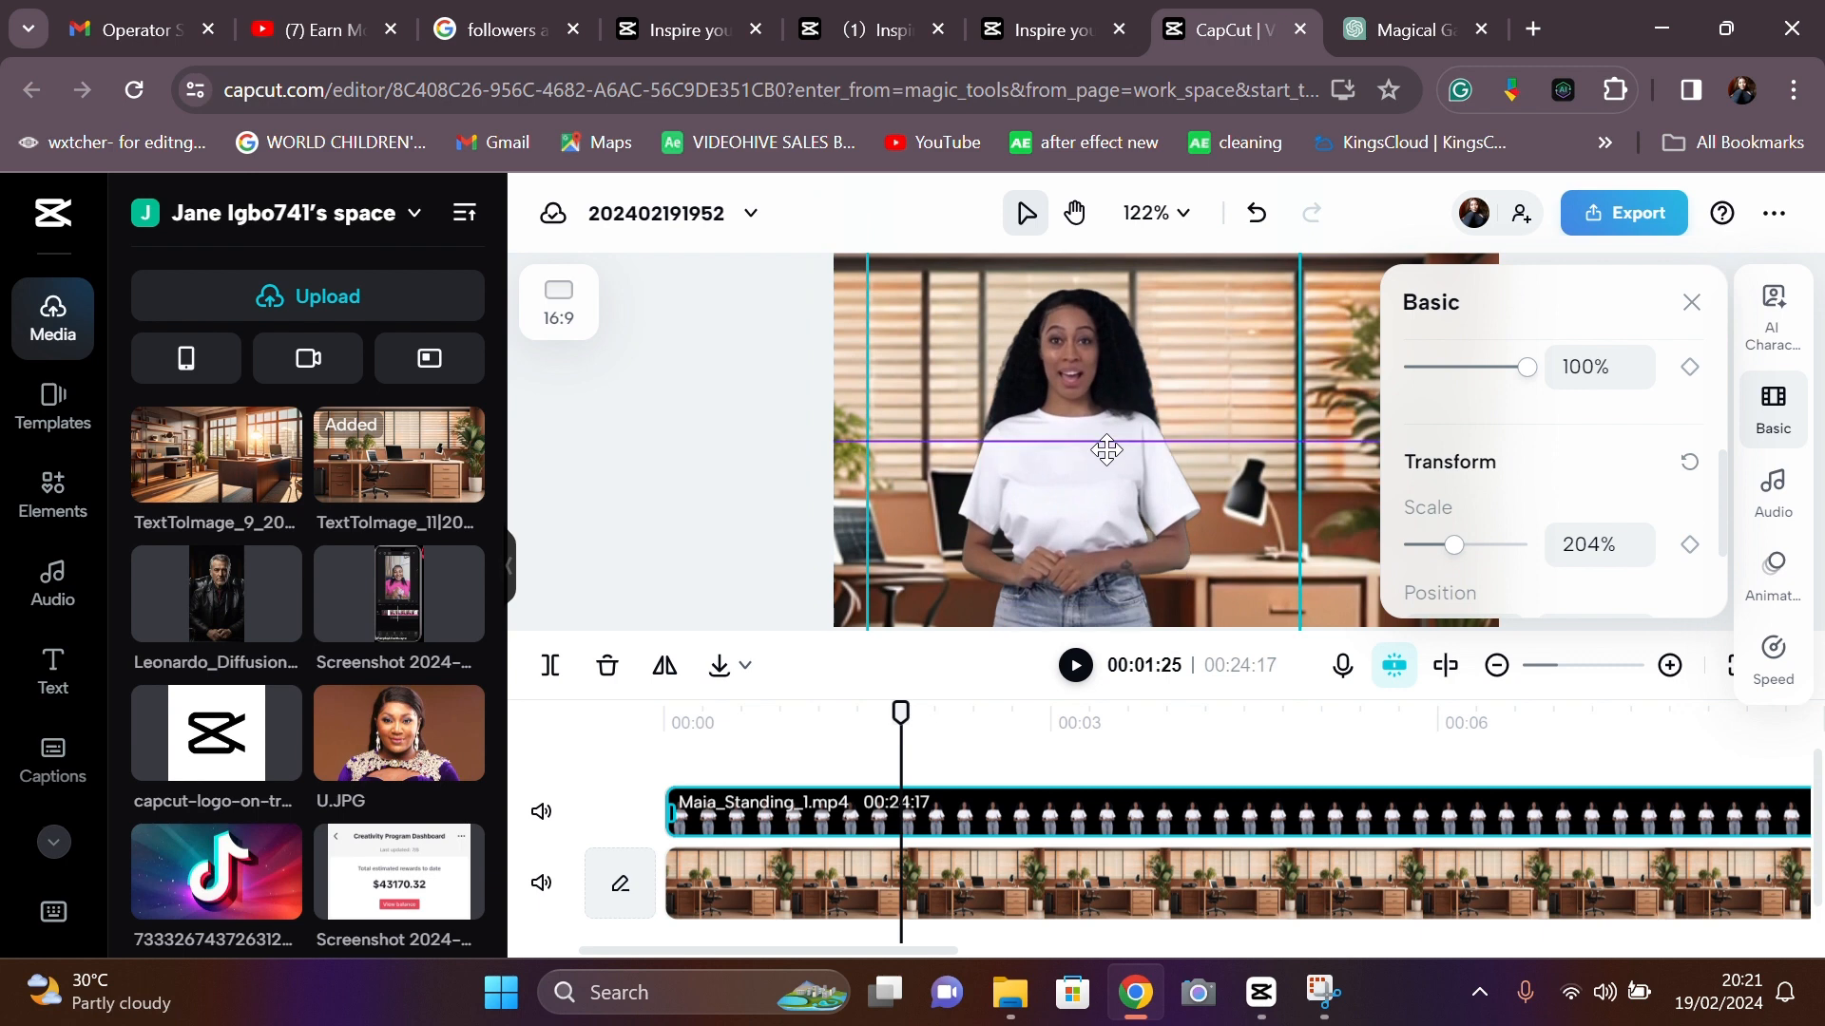
{"action": "left_click", "coordinate": [704, 523]}
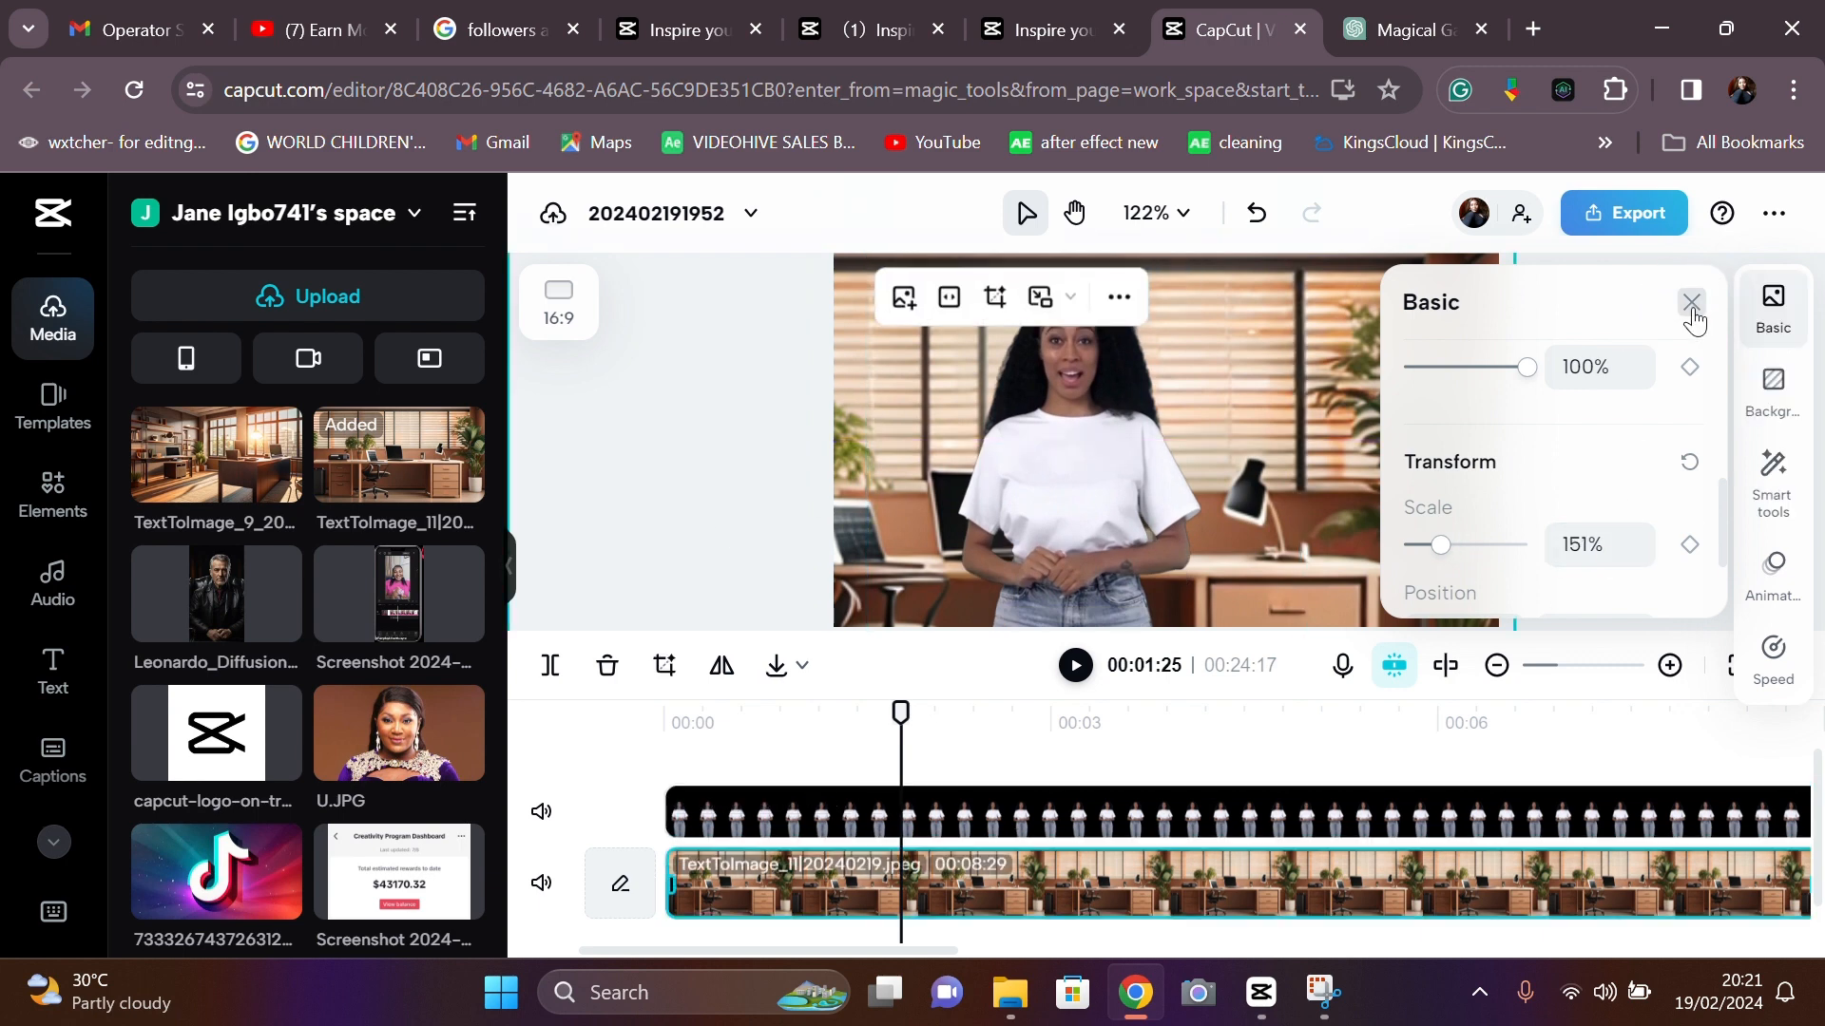
{"action": "left_click", "coordinate": [1691, 302]}
{"action": "left_click", "coordinate": [1578, 475]}
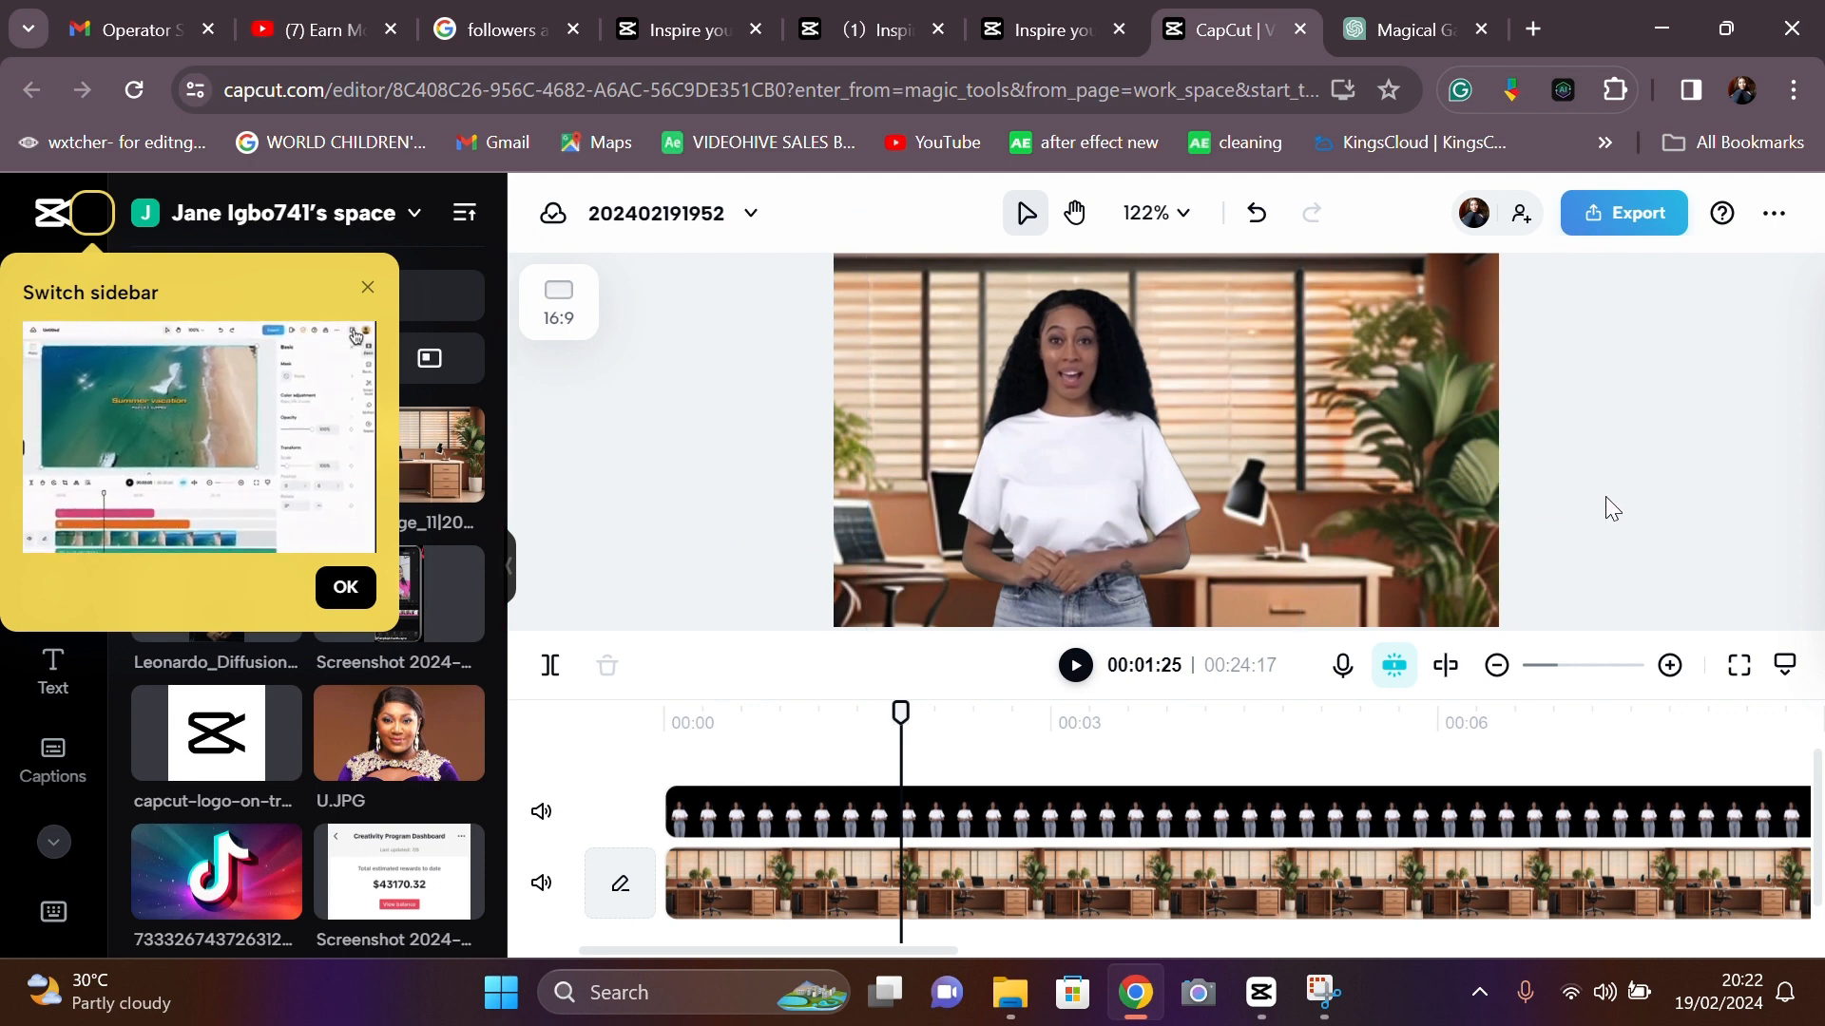
- Stretch the office image clip to end with the presenter clip at 00:24:17
{"action": "left_click_drag", "start_coordinate": [901, 714], "coordinate": [1817, 886]}
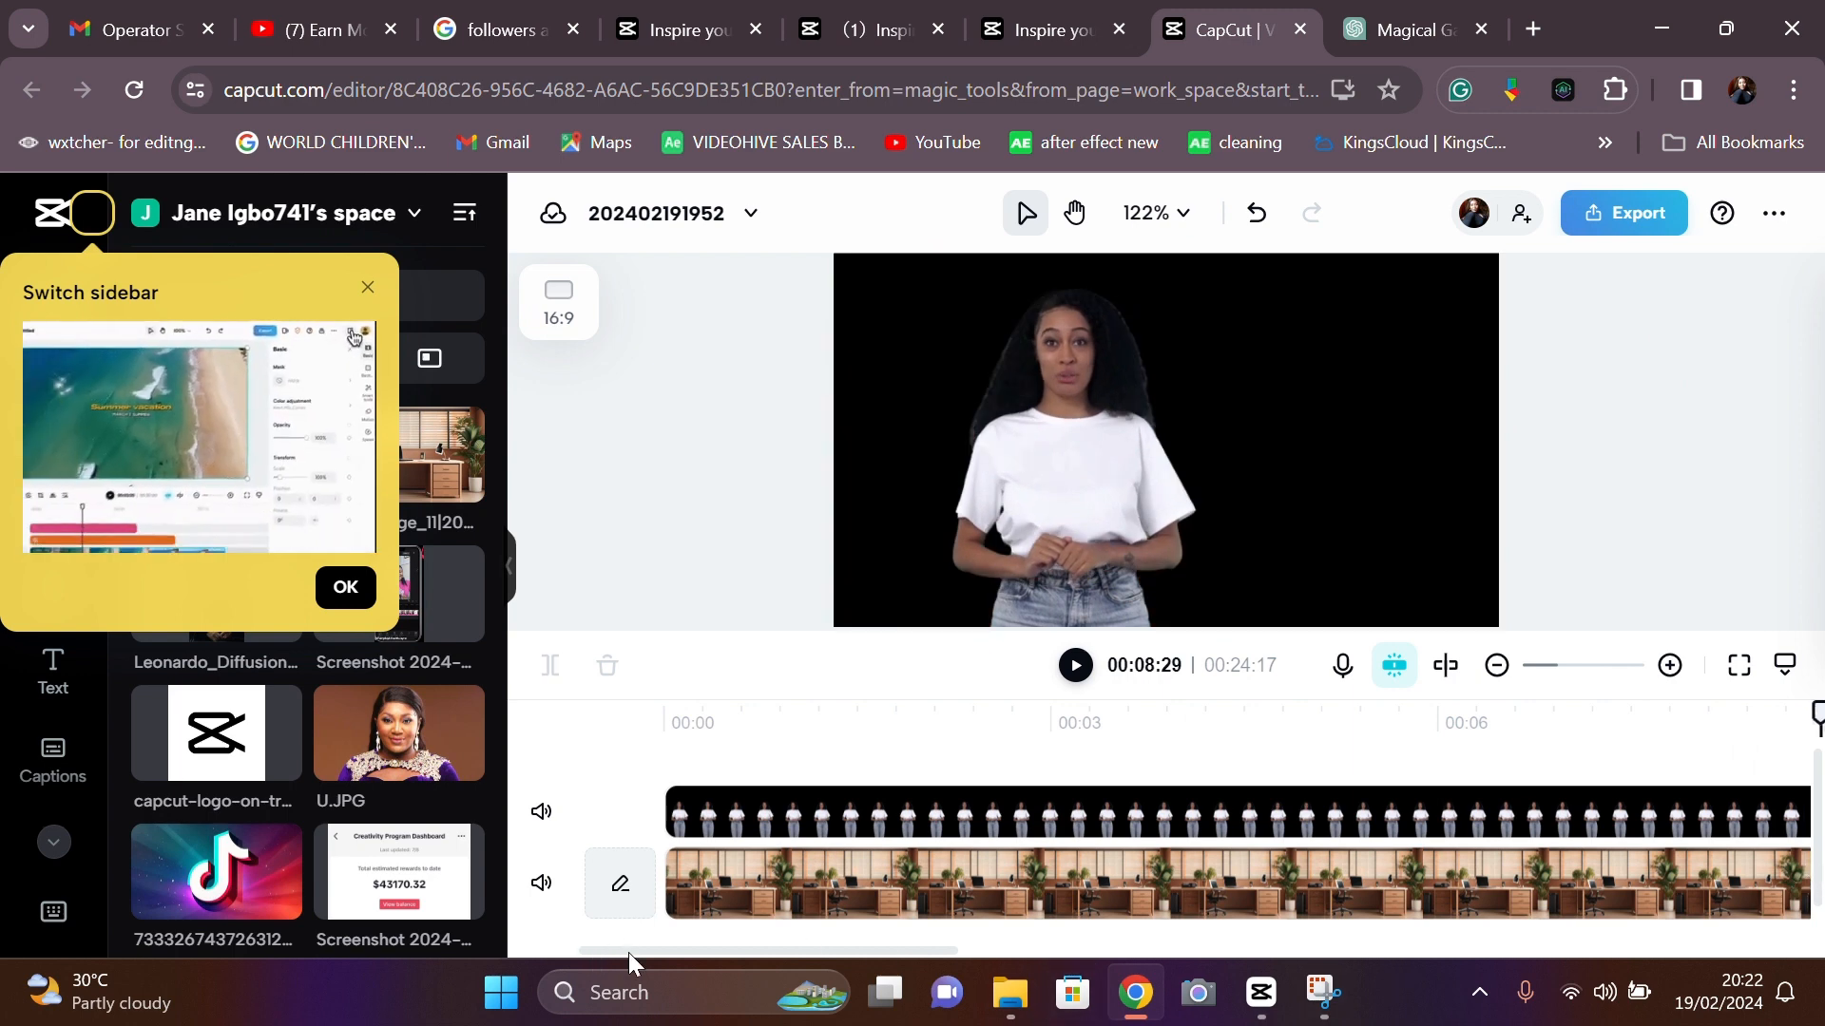
{"action": "left_click_drag", "start_coordinate": [629, 952], "coordinate": [897, 971]}
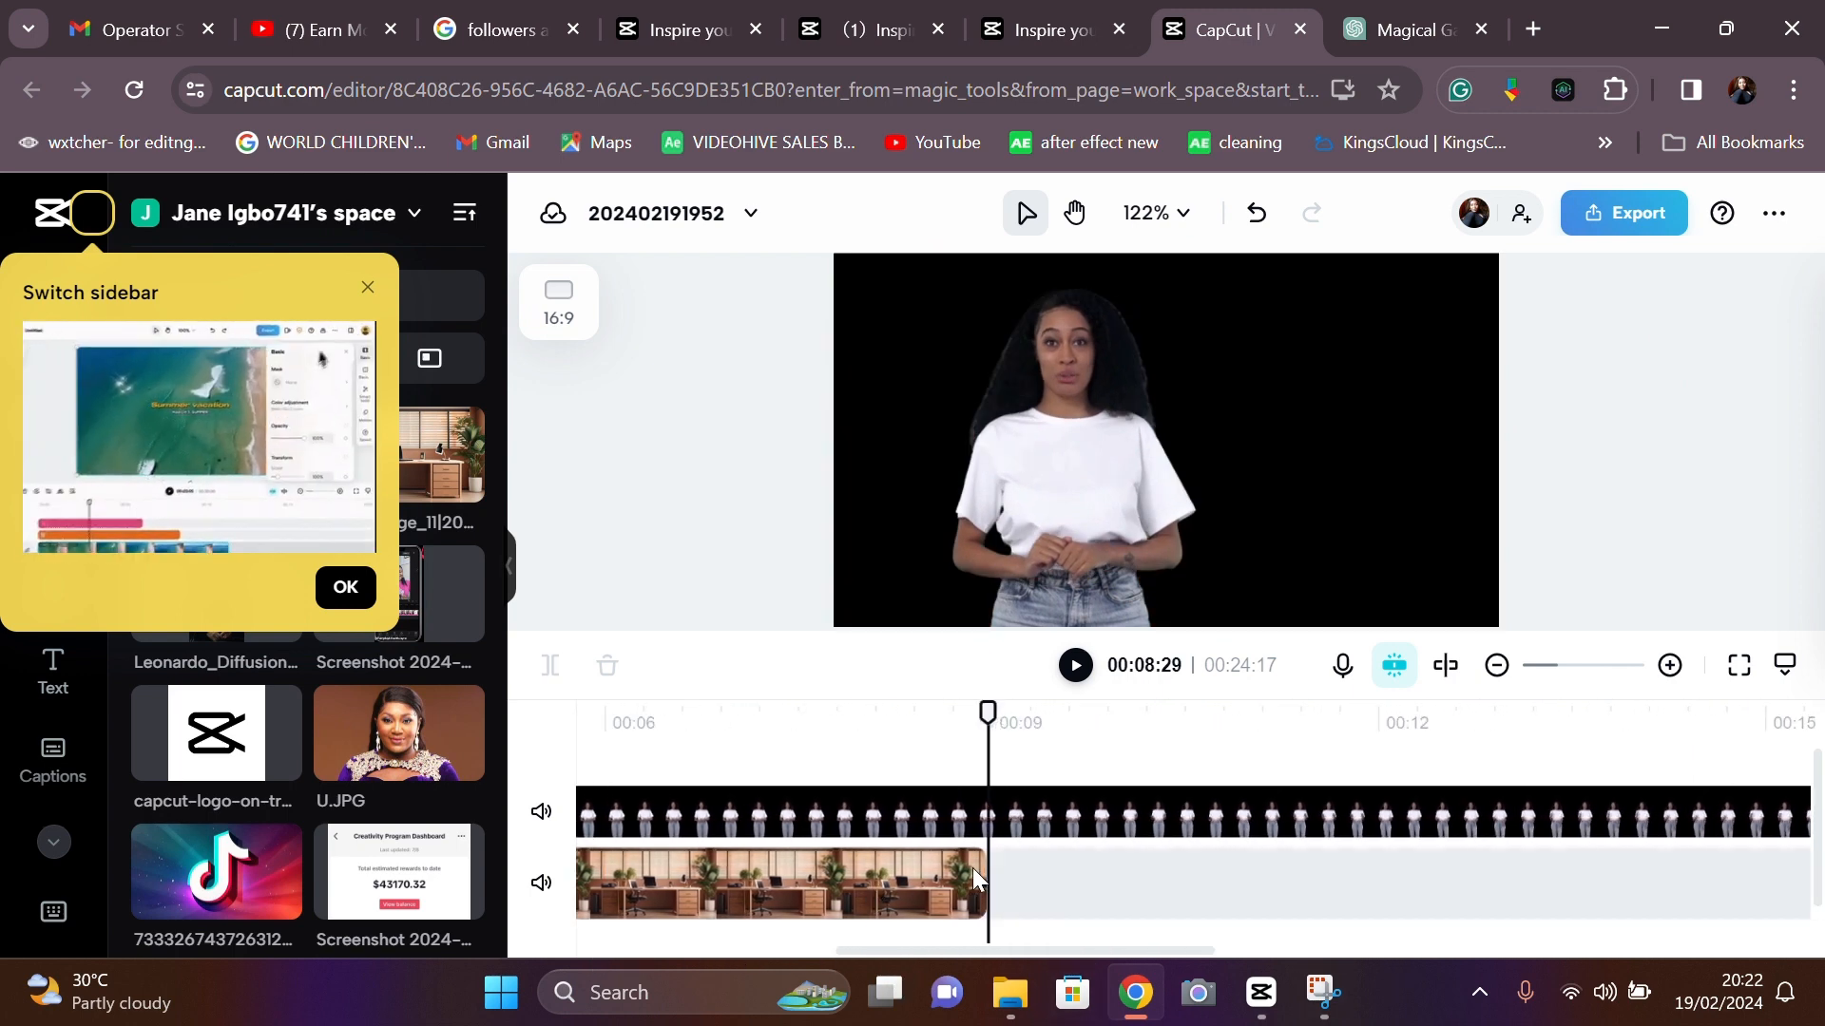
{"action": "left_click_drag", "start_coordinate": [985, 870], "coordinate": [1487, 893]}
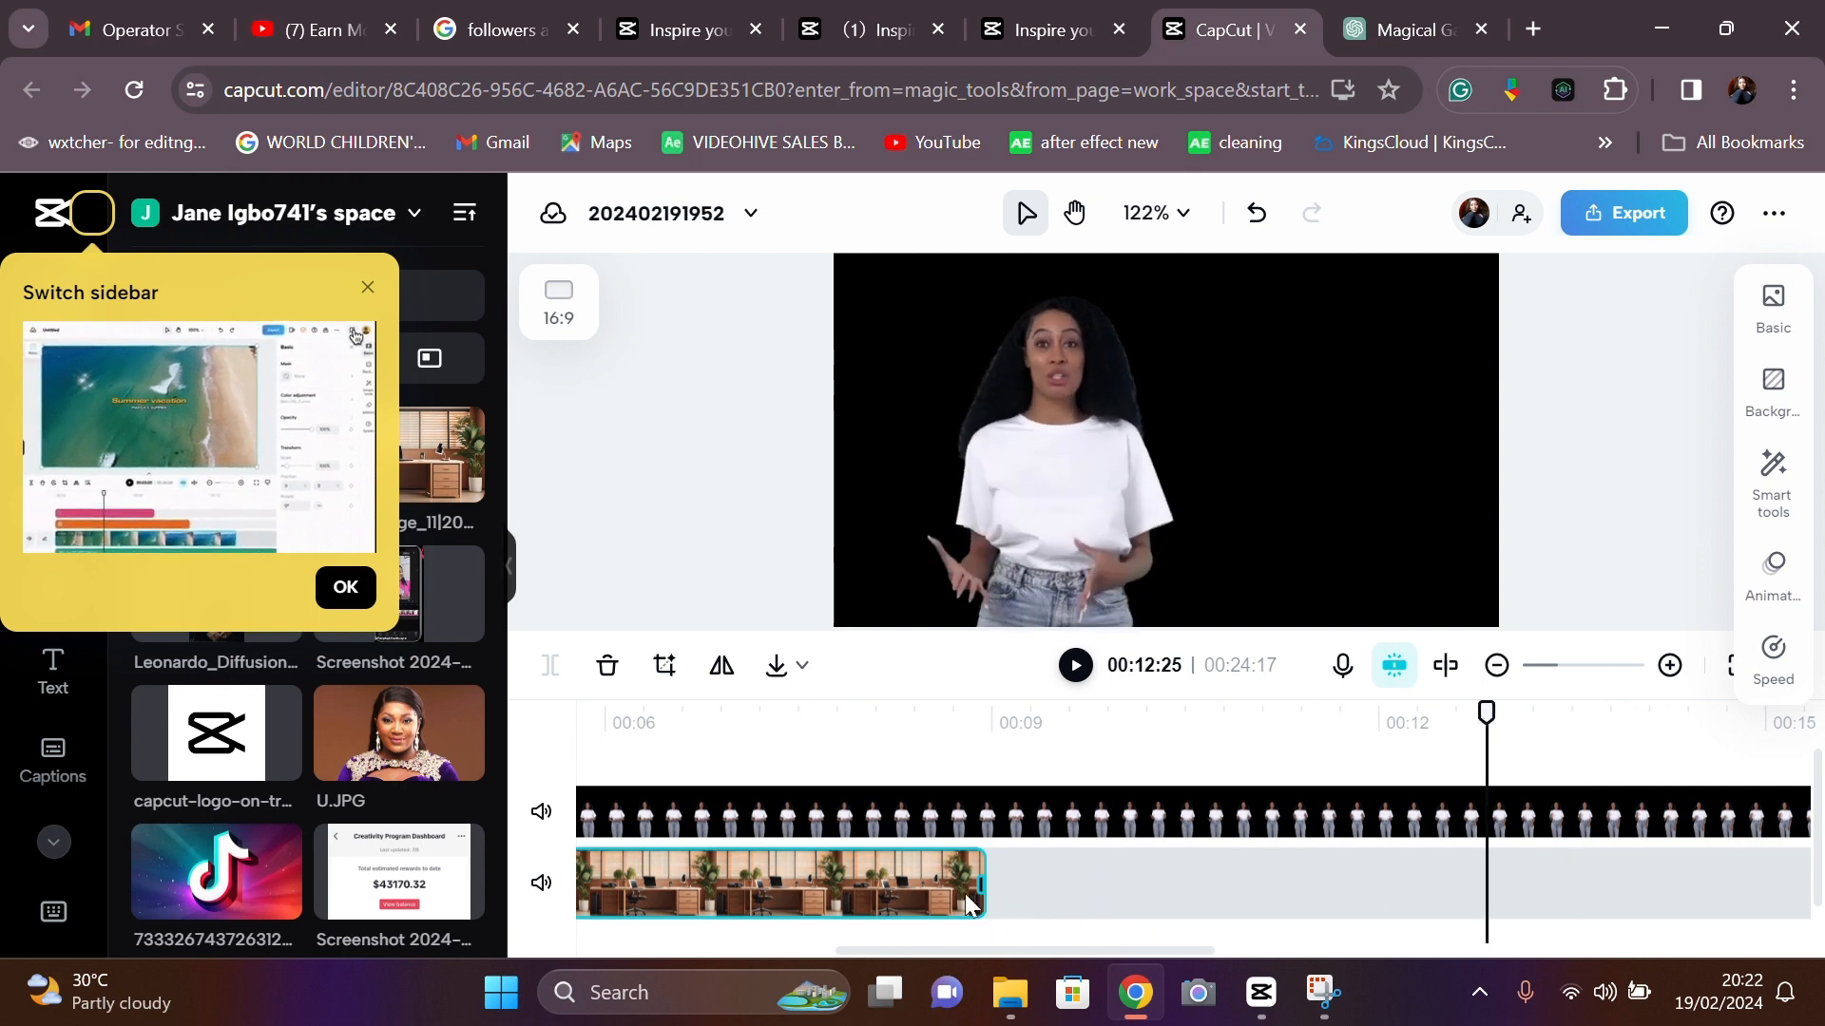
{"action": "left_click_drag", "start_coordinate": [974, 893], "coordinate": [1714, 869]}
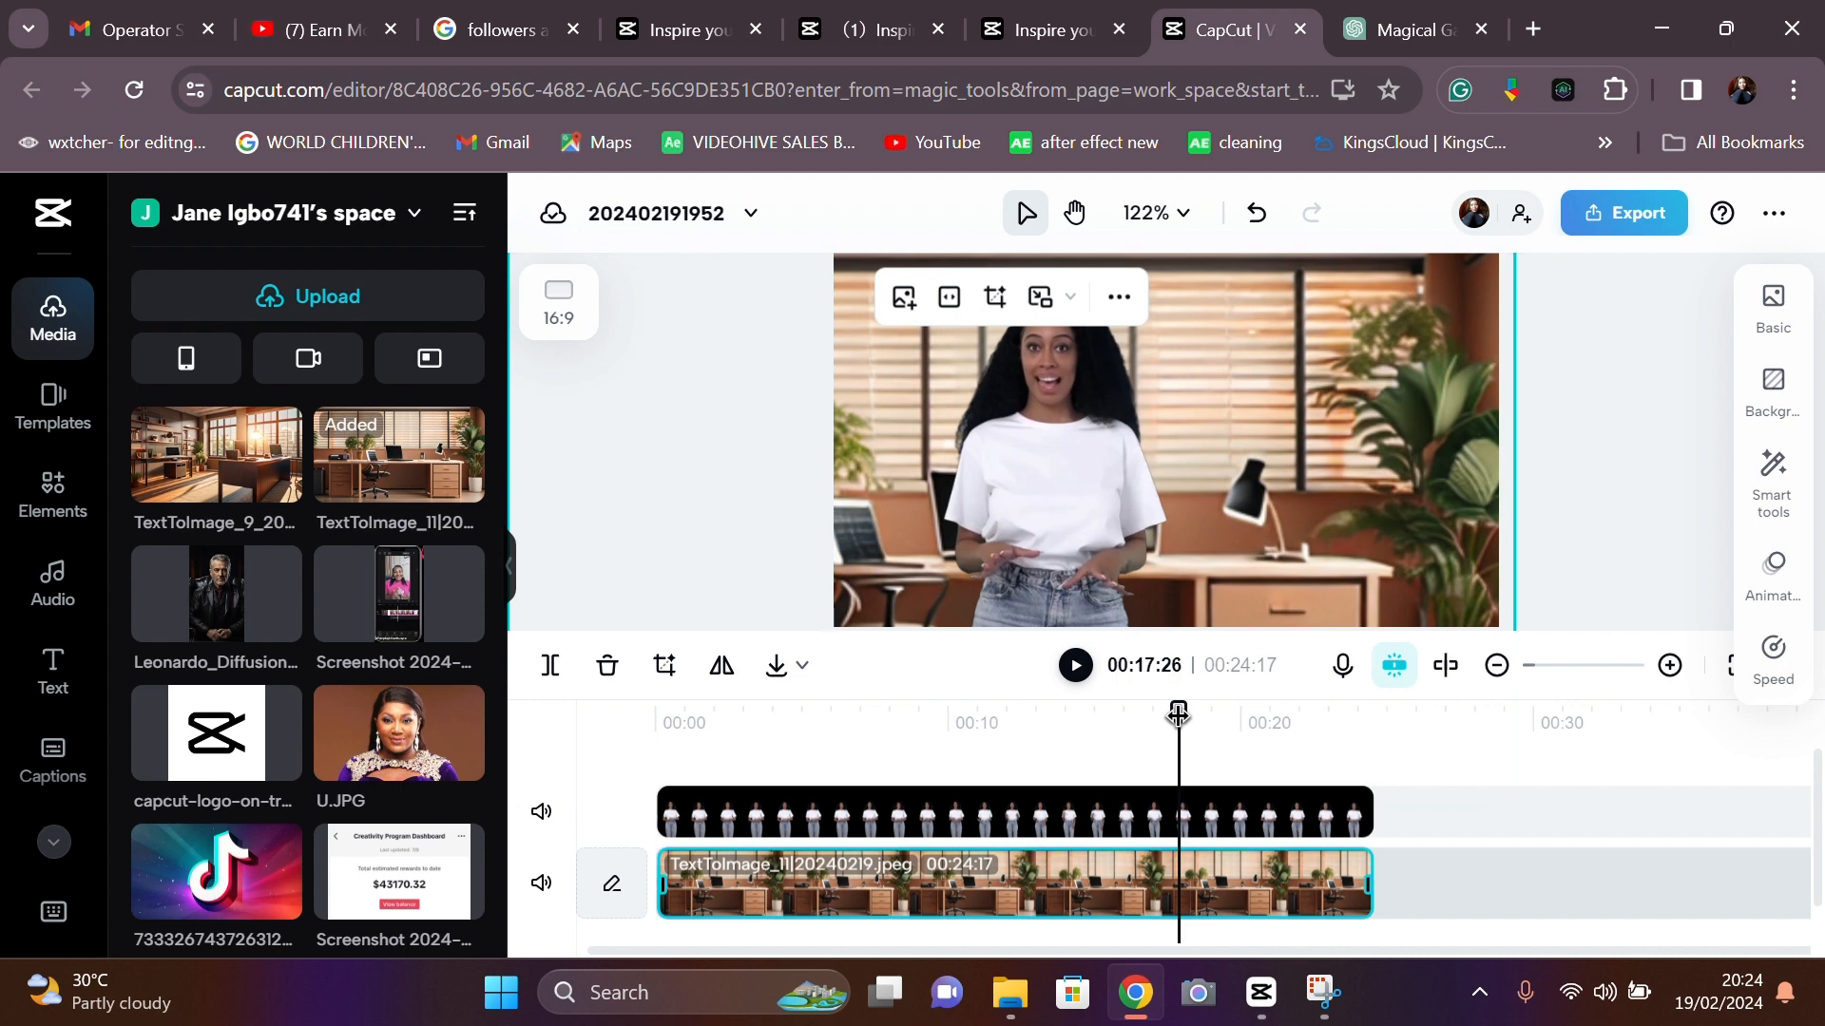
- Return the playhead to the very beginning and play the video to preview it
{"action": "left_click", "coordinate": [679, 717]}
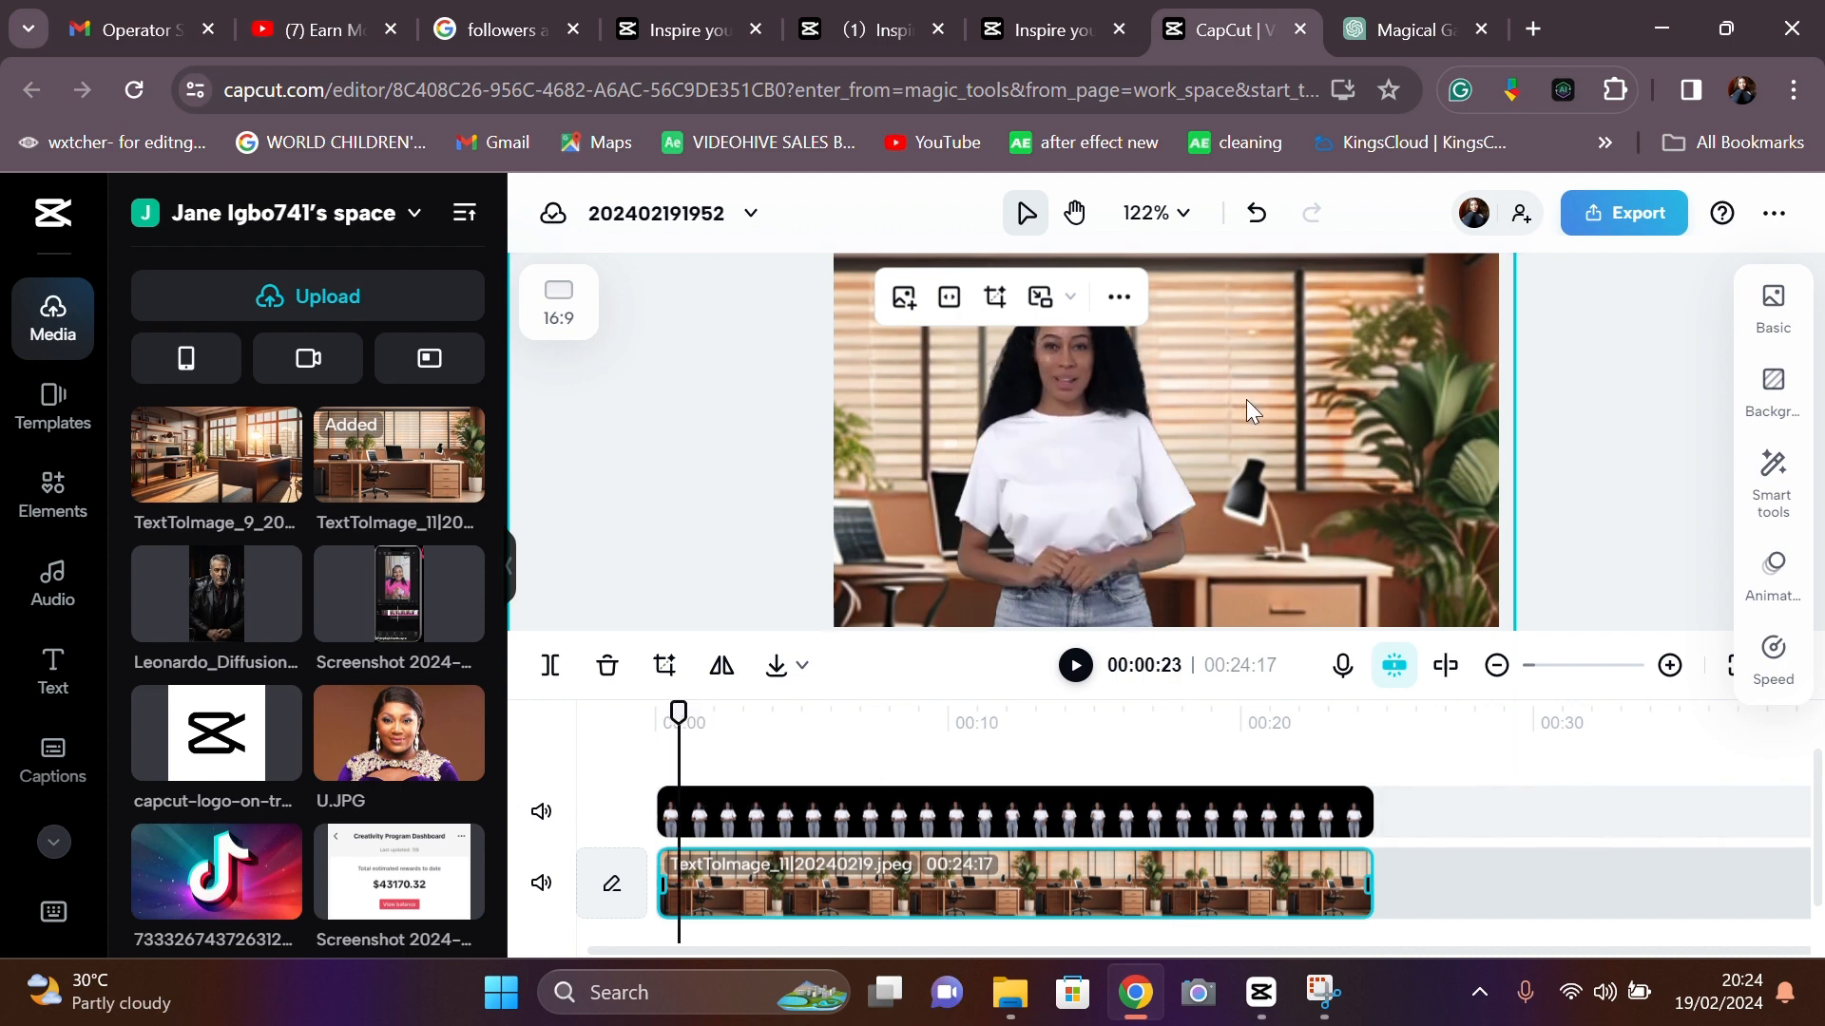
{"action": "left_click", "coordinate": [672, 716]}
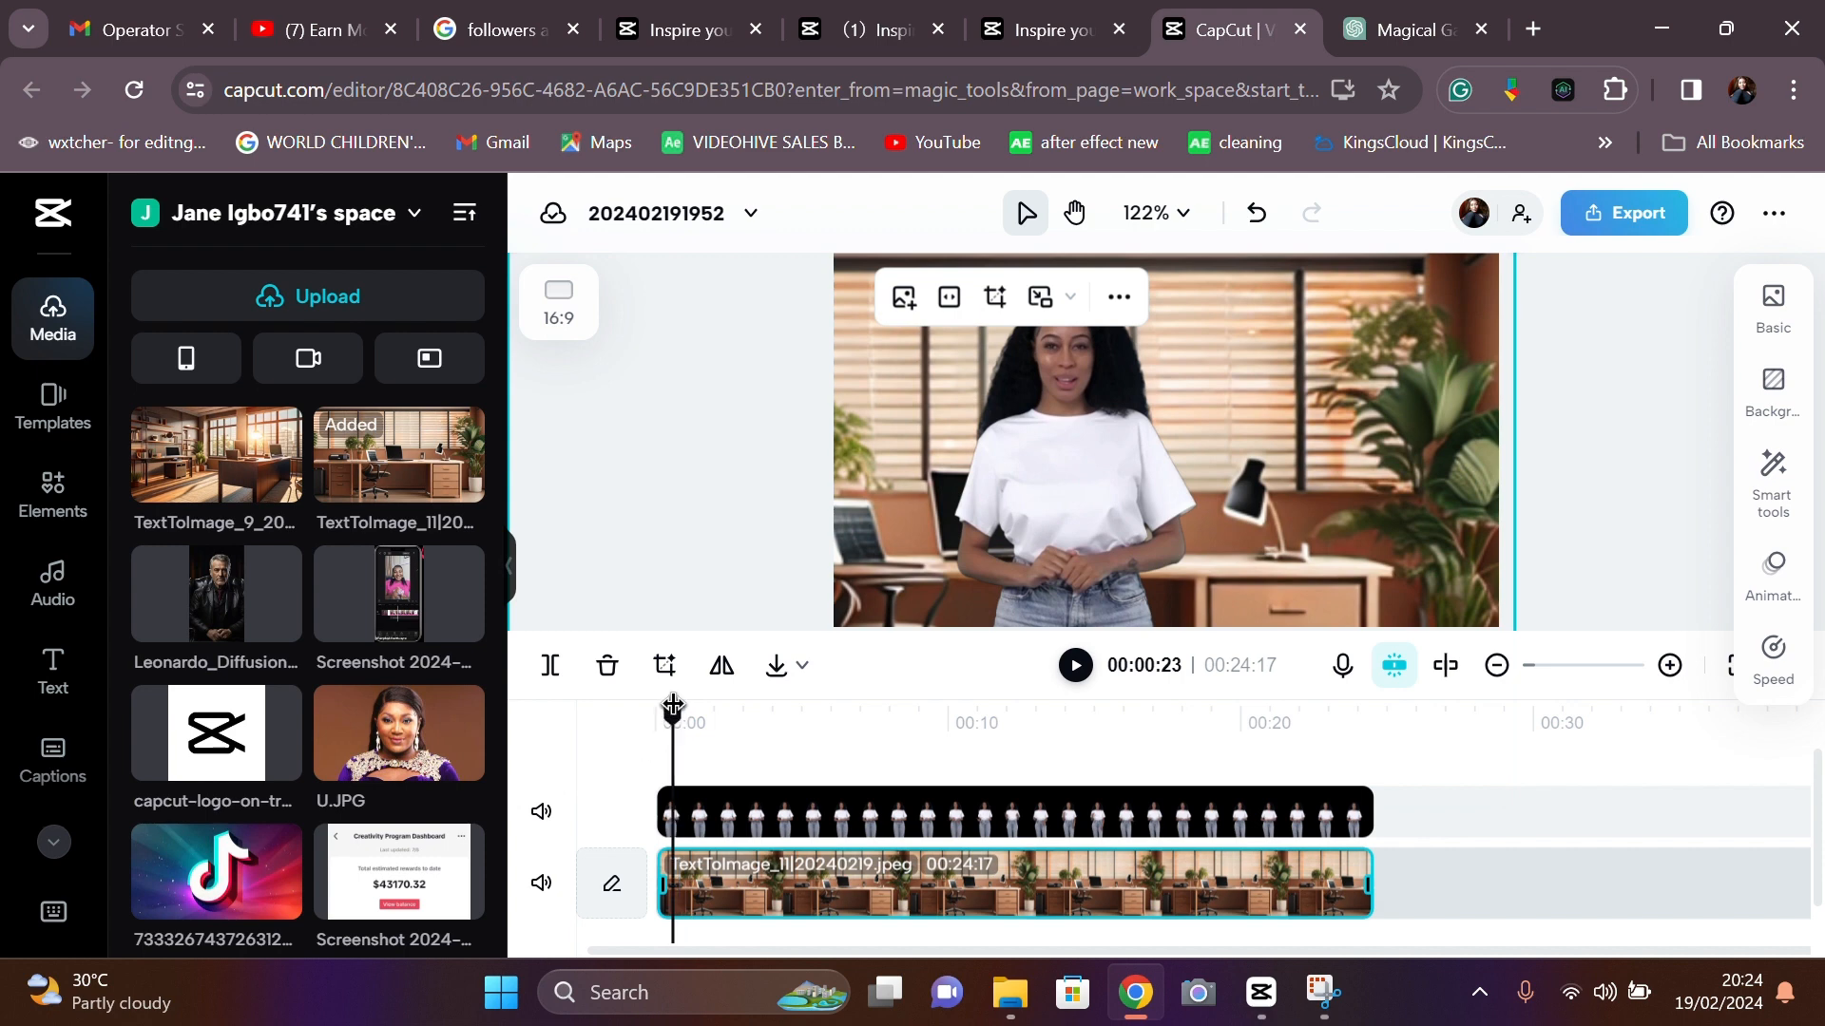
{"action": "left_click", "coordinate": [1076, 666]}
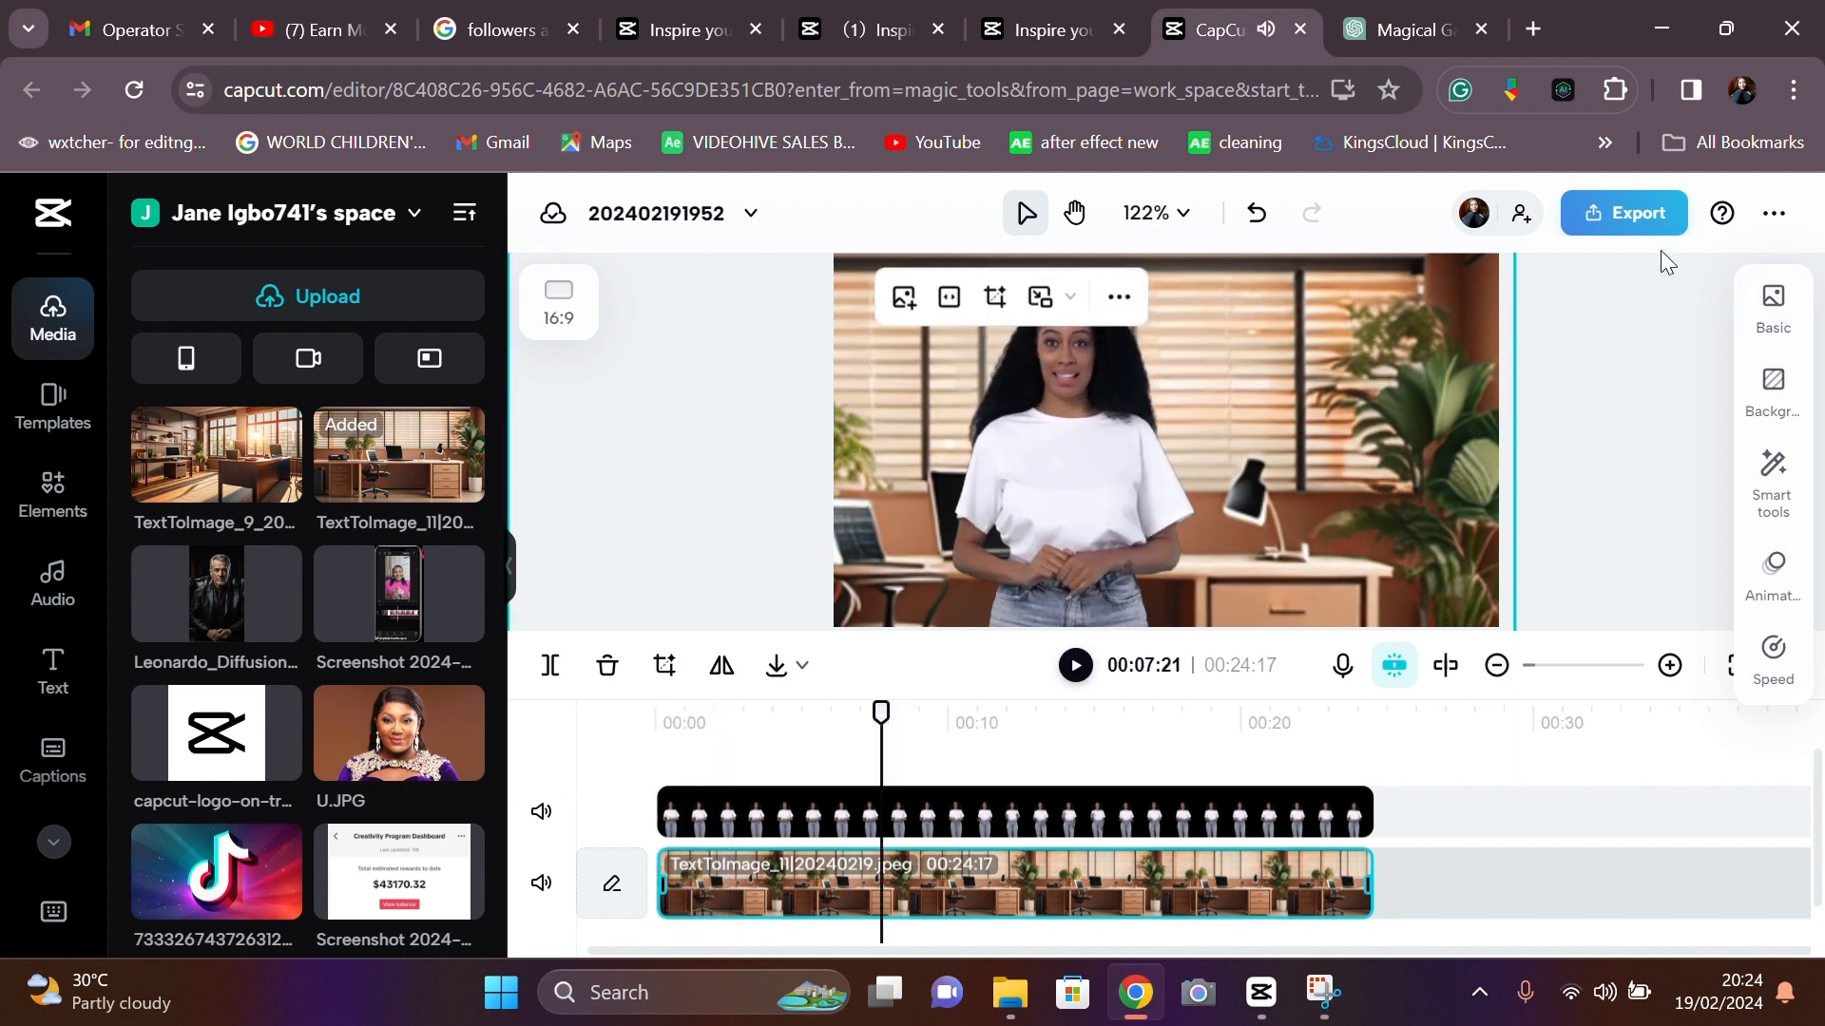
- Replace the export file name with 'final', export the 1080p MP4 and download final.mp4
{"action": "left_click", "coordinate": [1653, 220]}
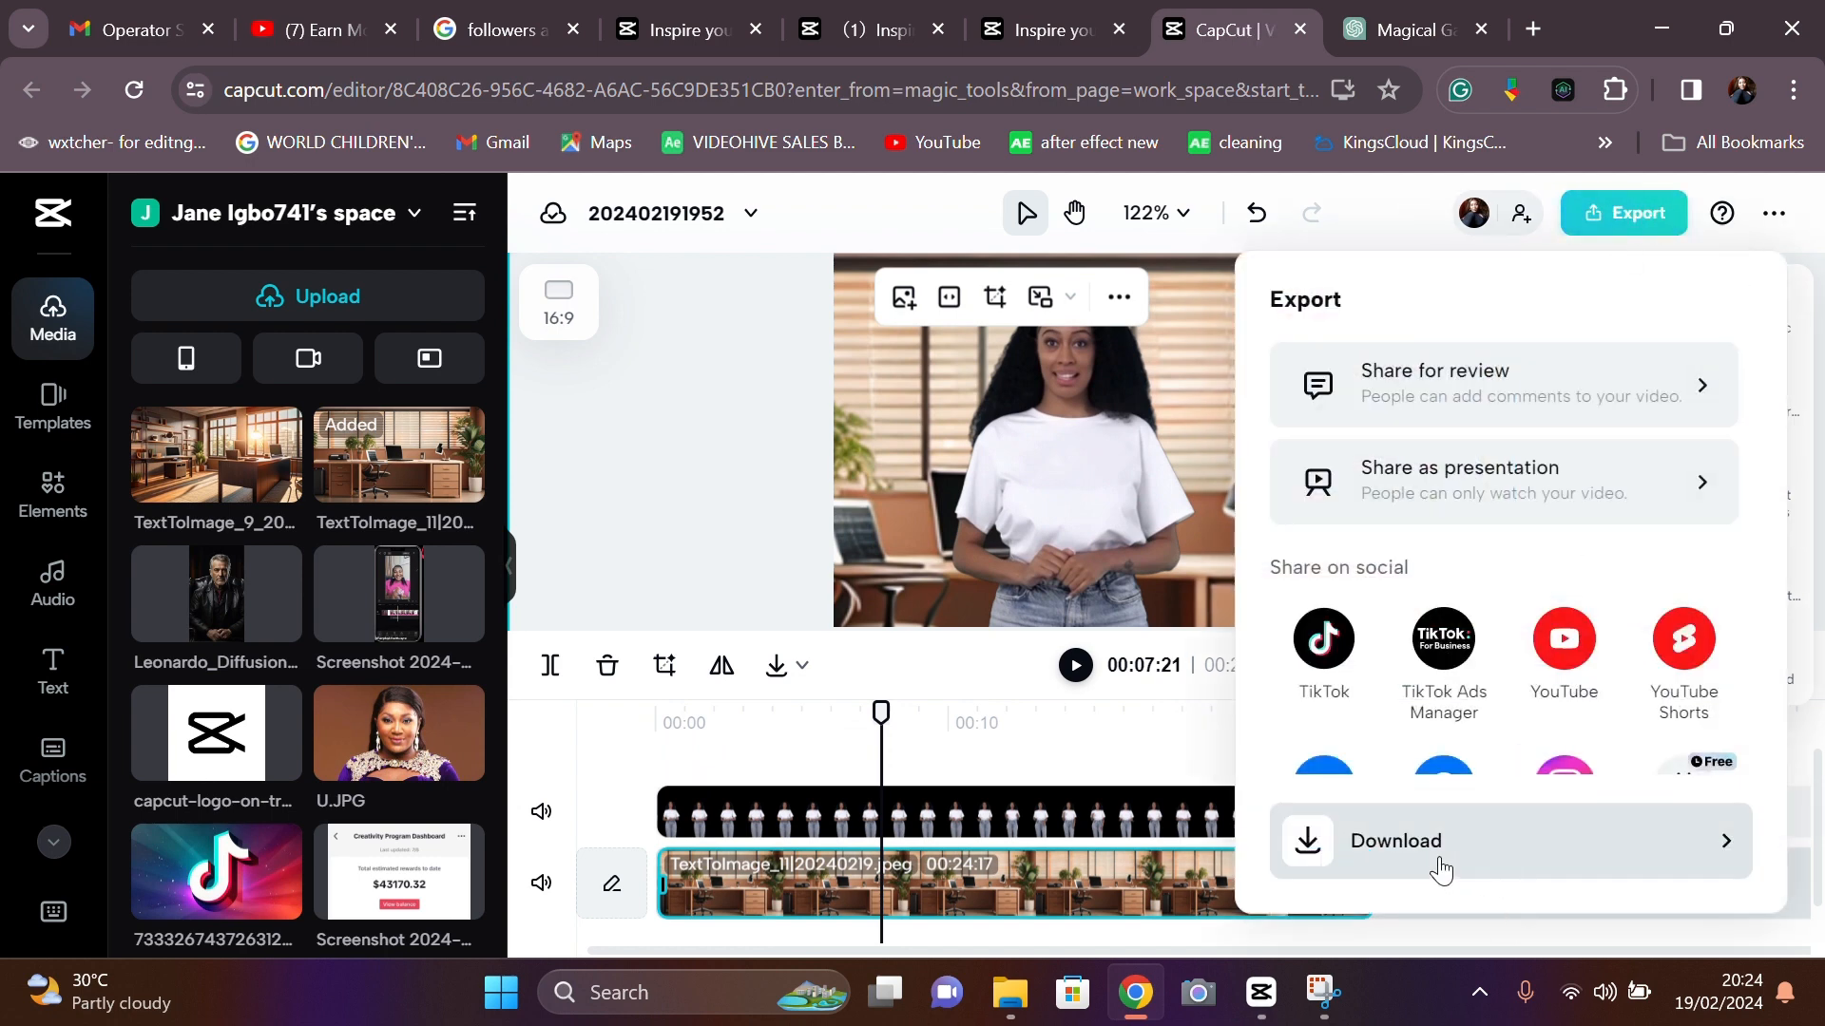
{"action": "left_click", "coordinate": [1442, 870]}
{"action": "scroll", "coordinate": [1487, 741], "scroll_direction": "down", "scroll_amount": 1}
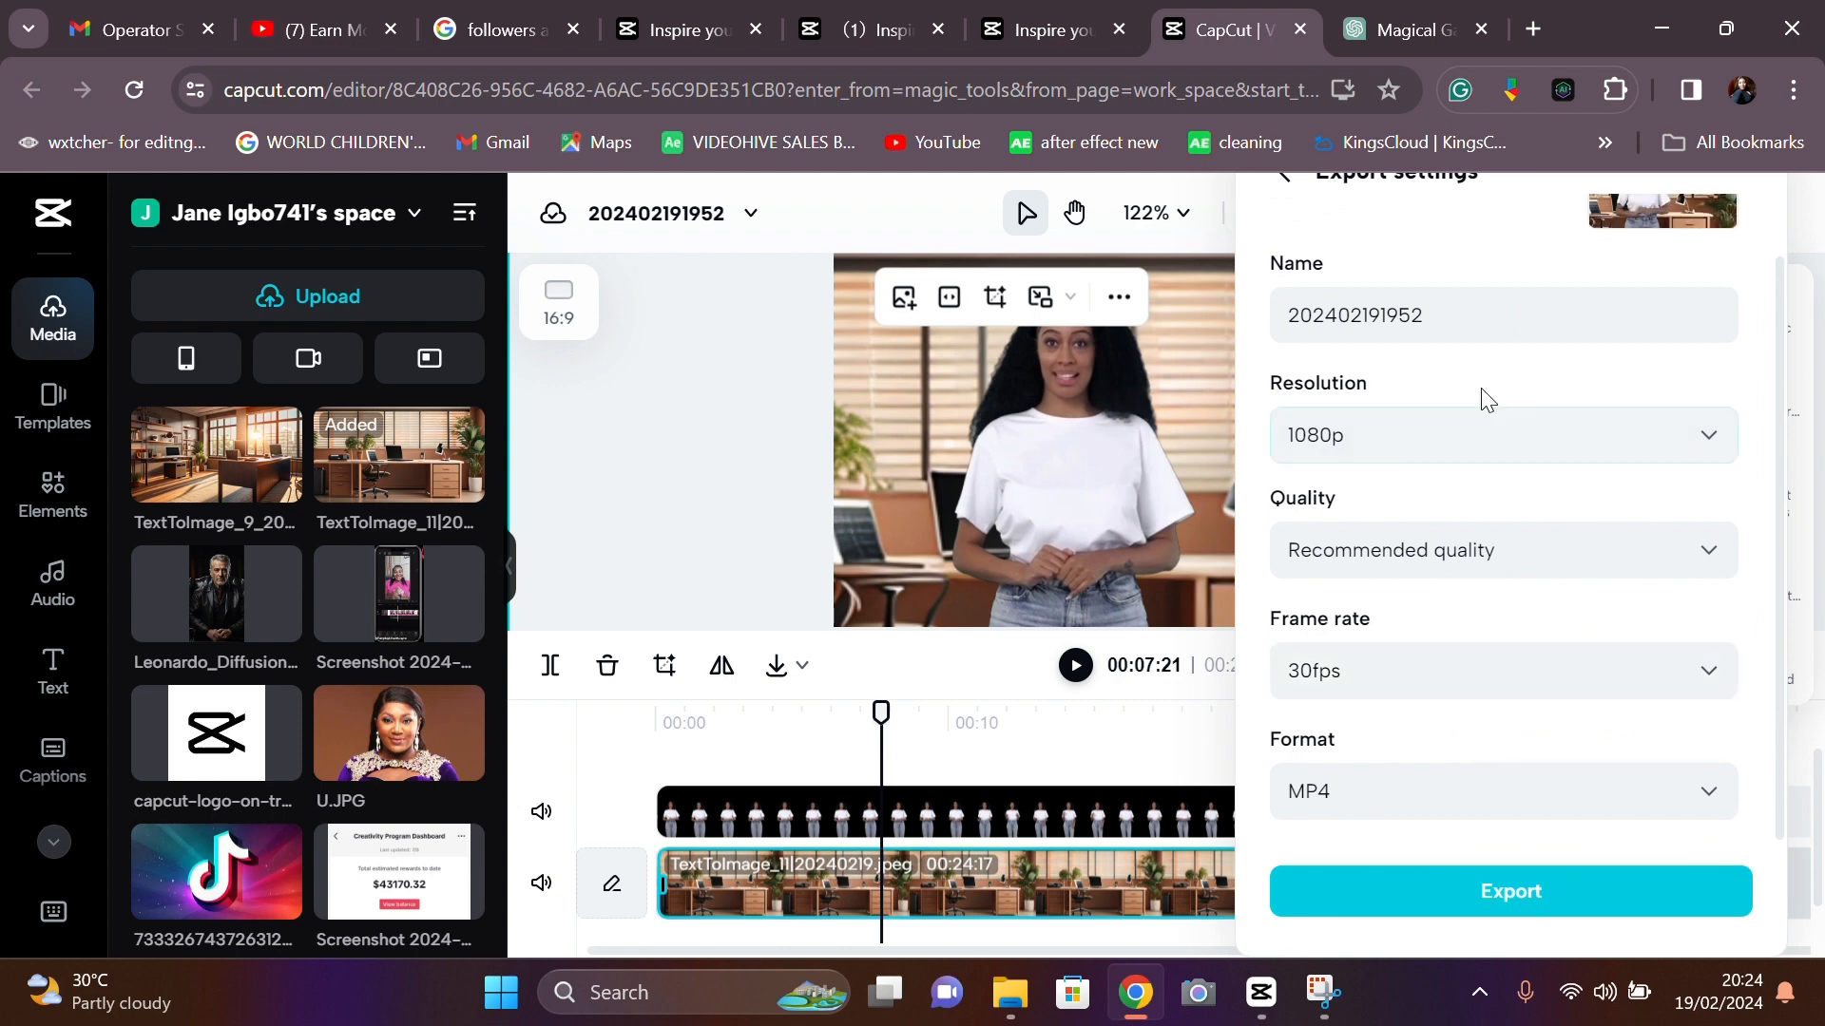
{"action": "left_click", "coordinate": [1454, 298]}
{"action": "left_click_drag", "start_coordinate": [1398, 315], "coordinate": [1200, 349]}
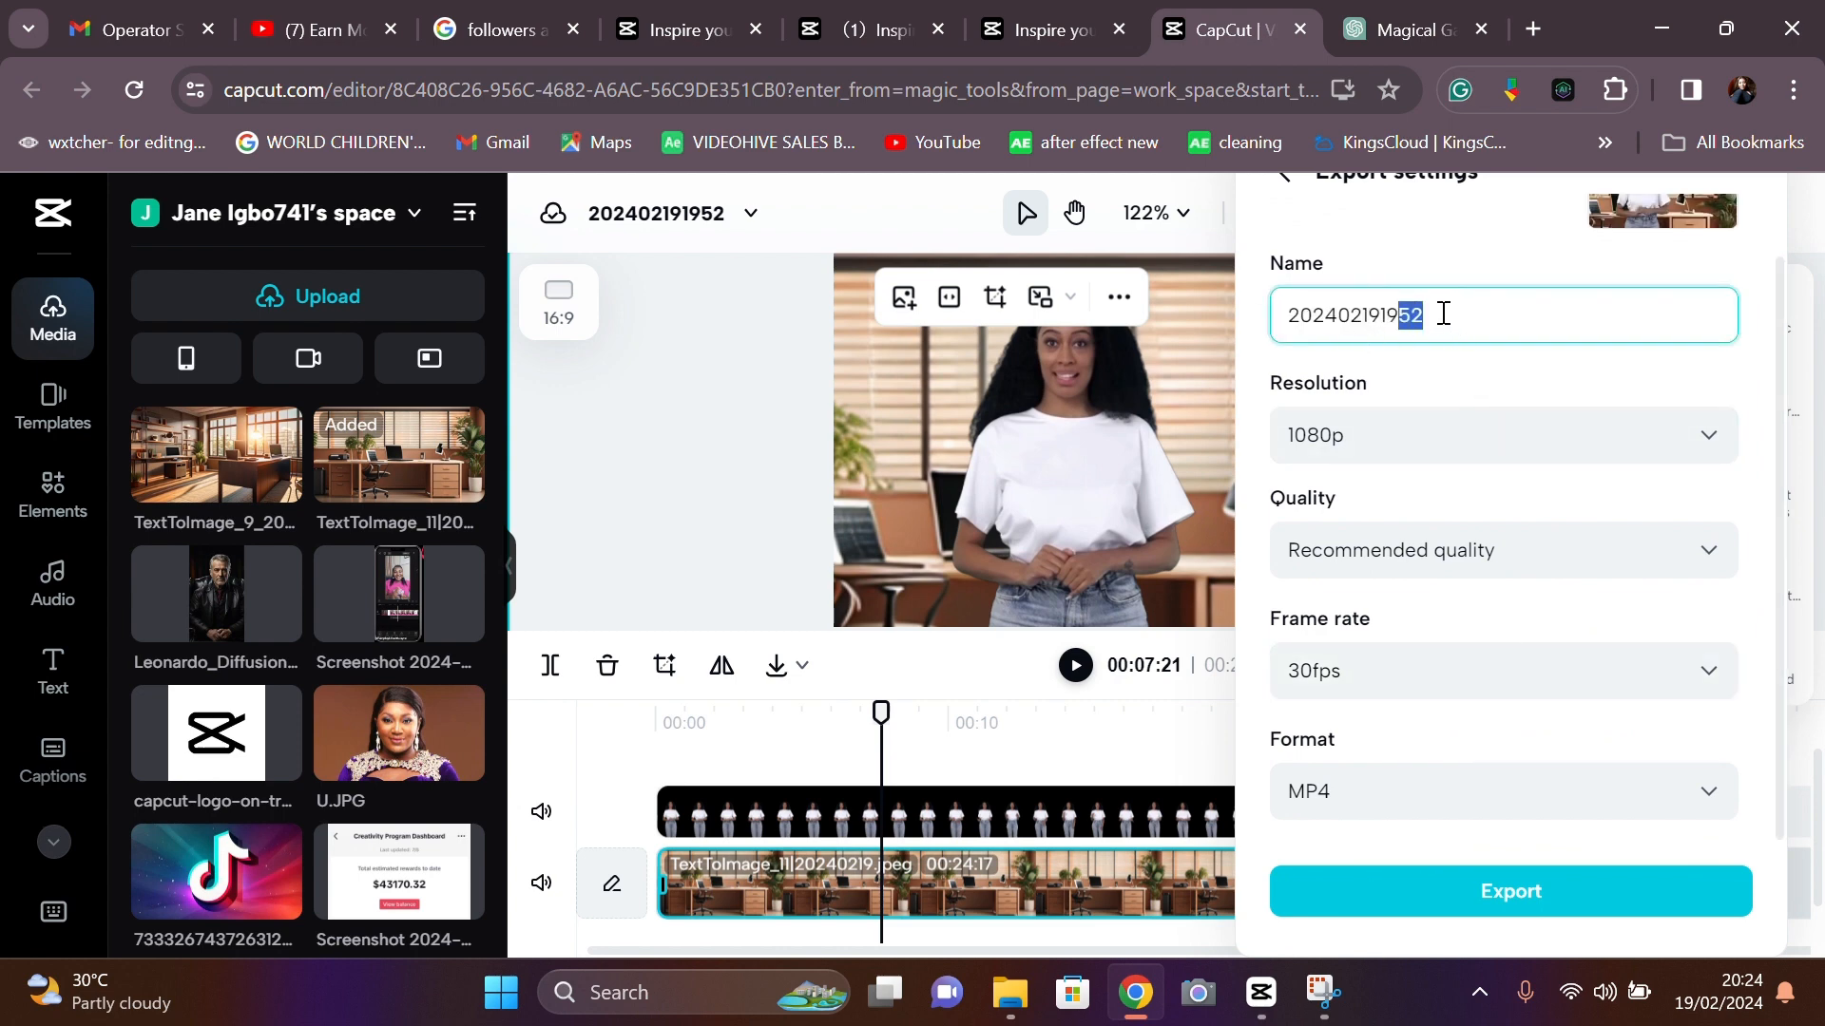
{"action": "mouse_move", "coordinate": [1410, 315]}
{"action": "left_mouse_down"}
{"action": "mouse_move", "coordinate": [1339, 323]}
{"action": "mouse_move", "coordinate": [1411, 315]}
{"action": "left_mouse_up"}
{"action": "left_click", "coordinate": [1435, 312]}
{"action": "key", "text": "BackSpace"}
{"action": "type", "text": "f"}
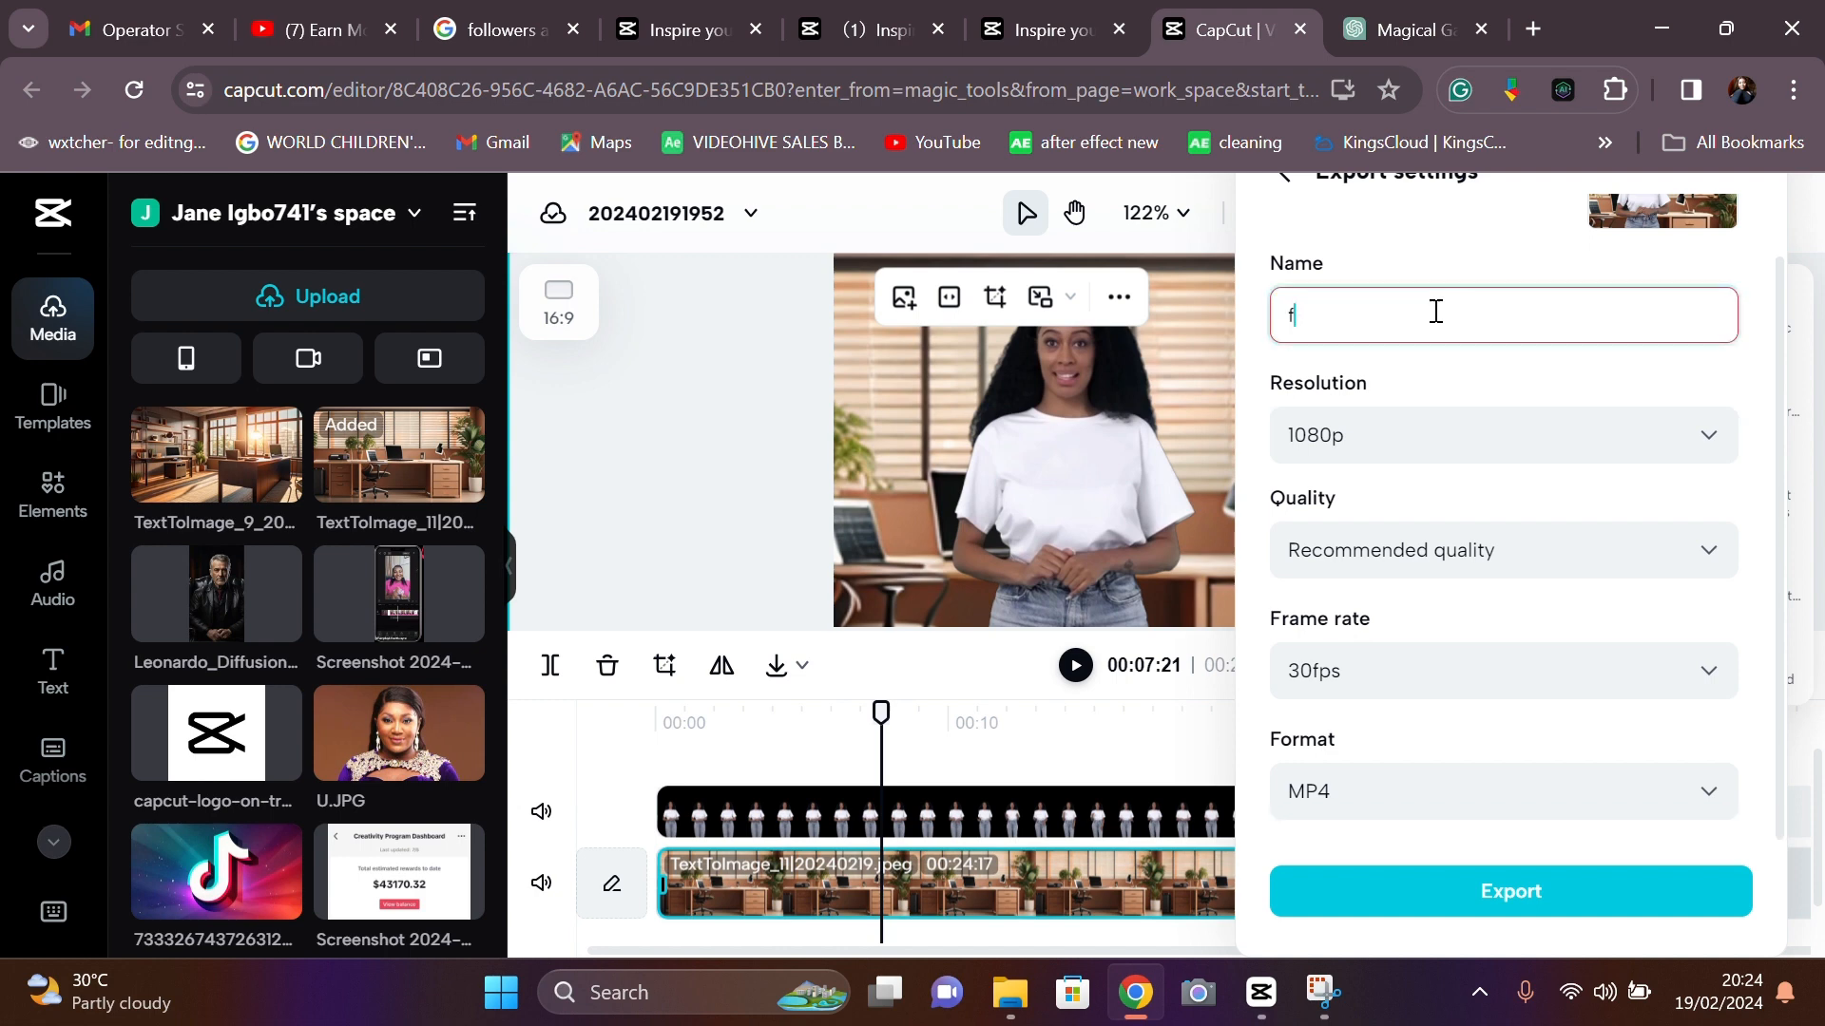
{"action": "type", "text": "inal"}
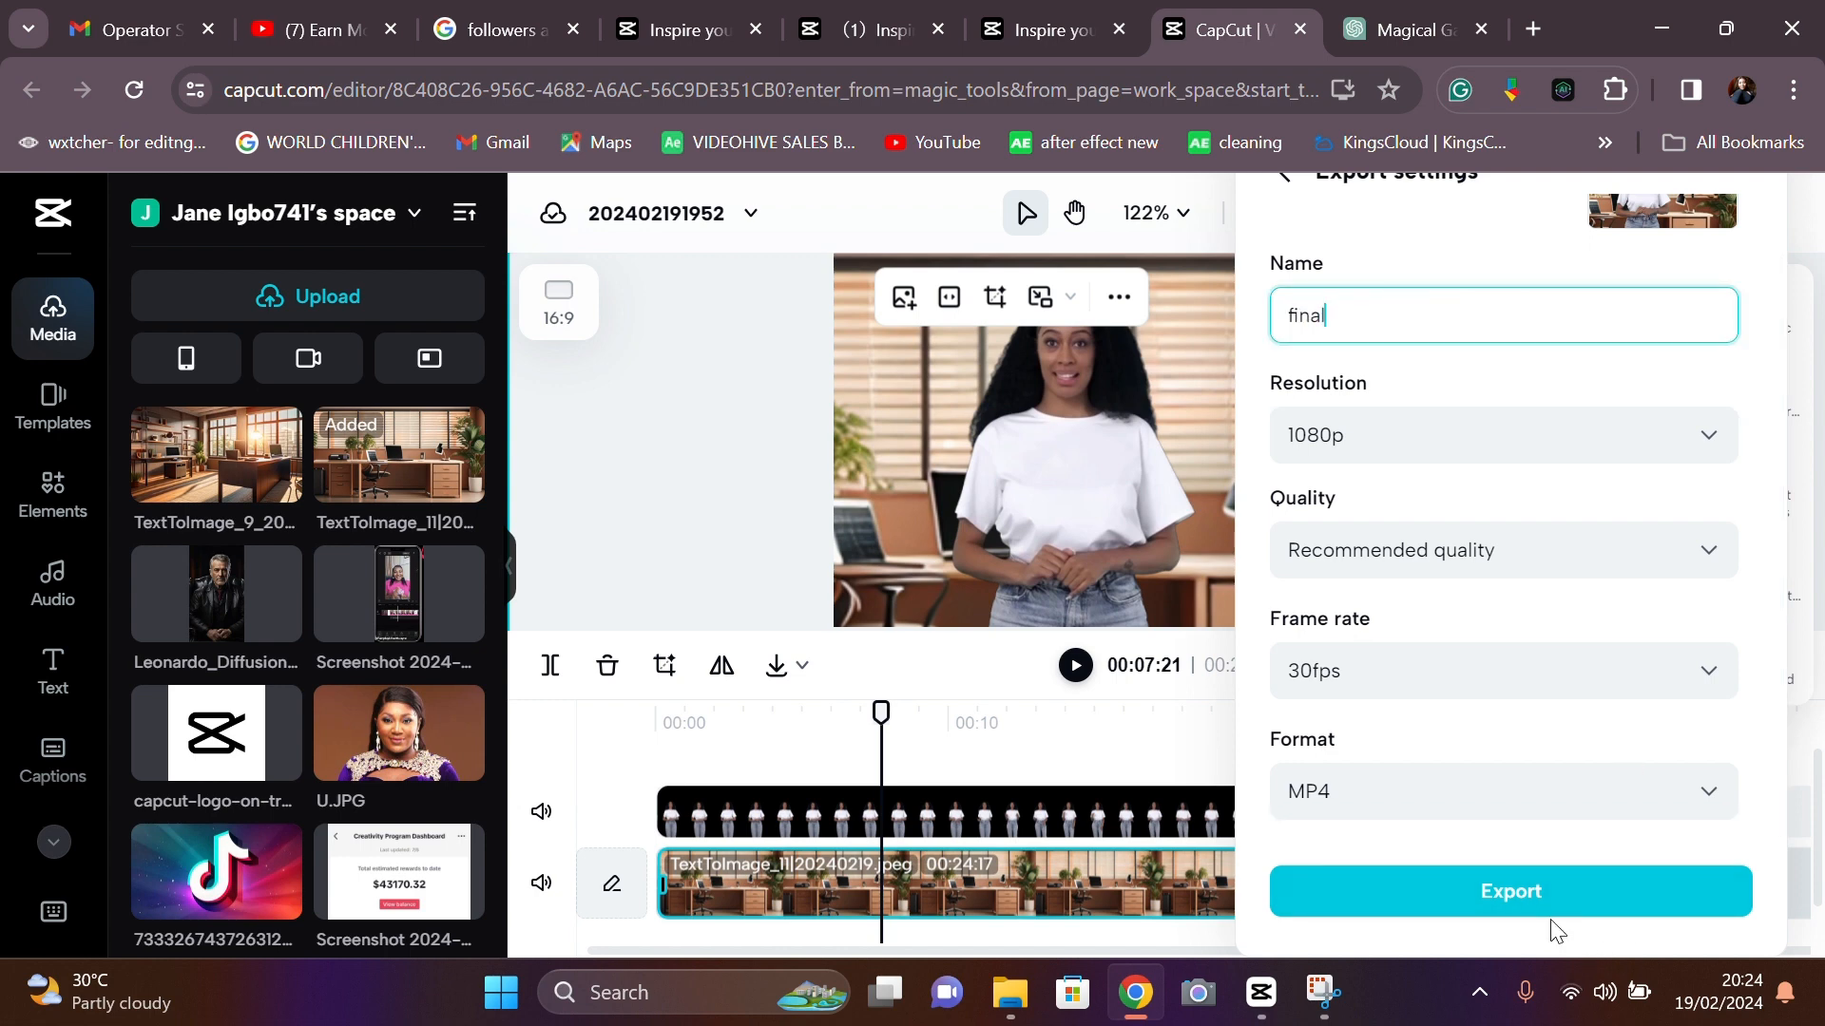
{"action": "left_click", "coordinate": [1526, 907]}
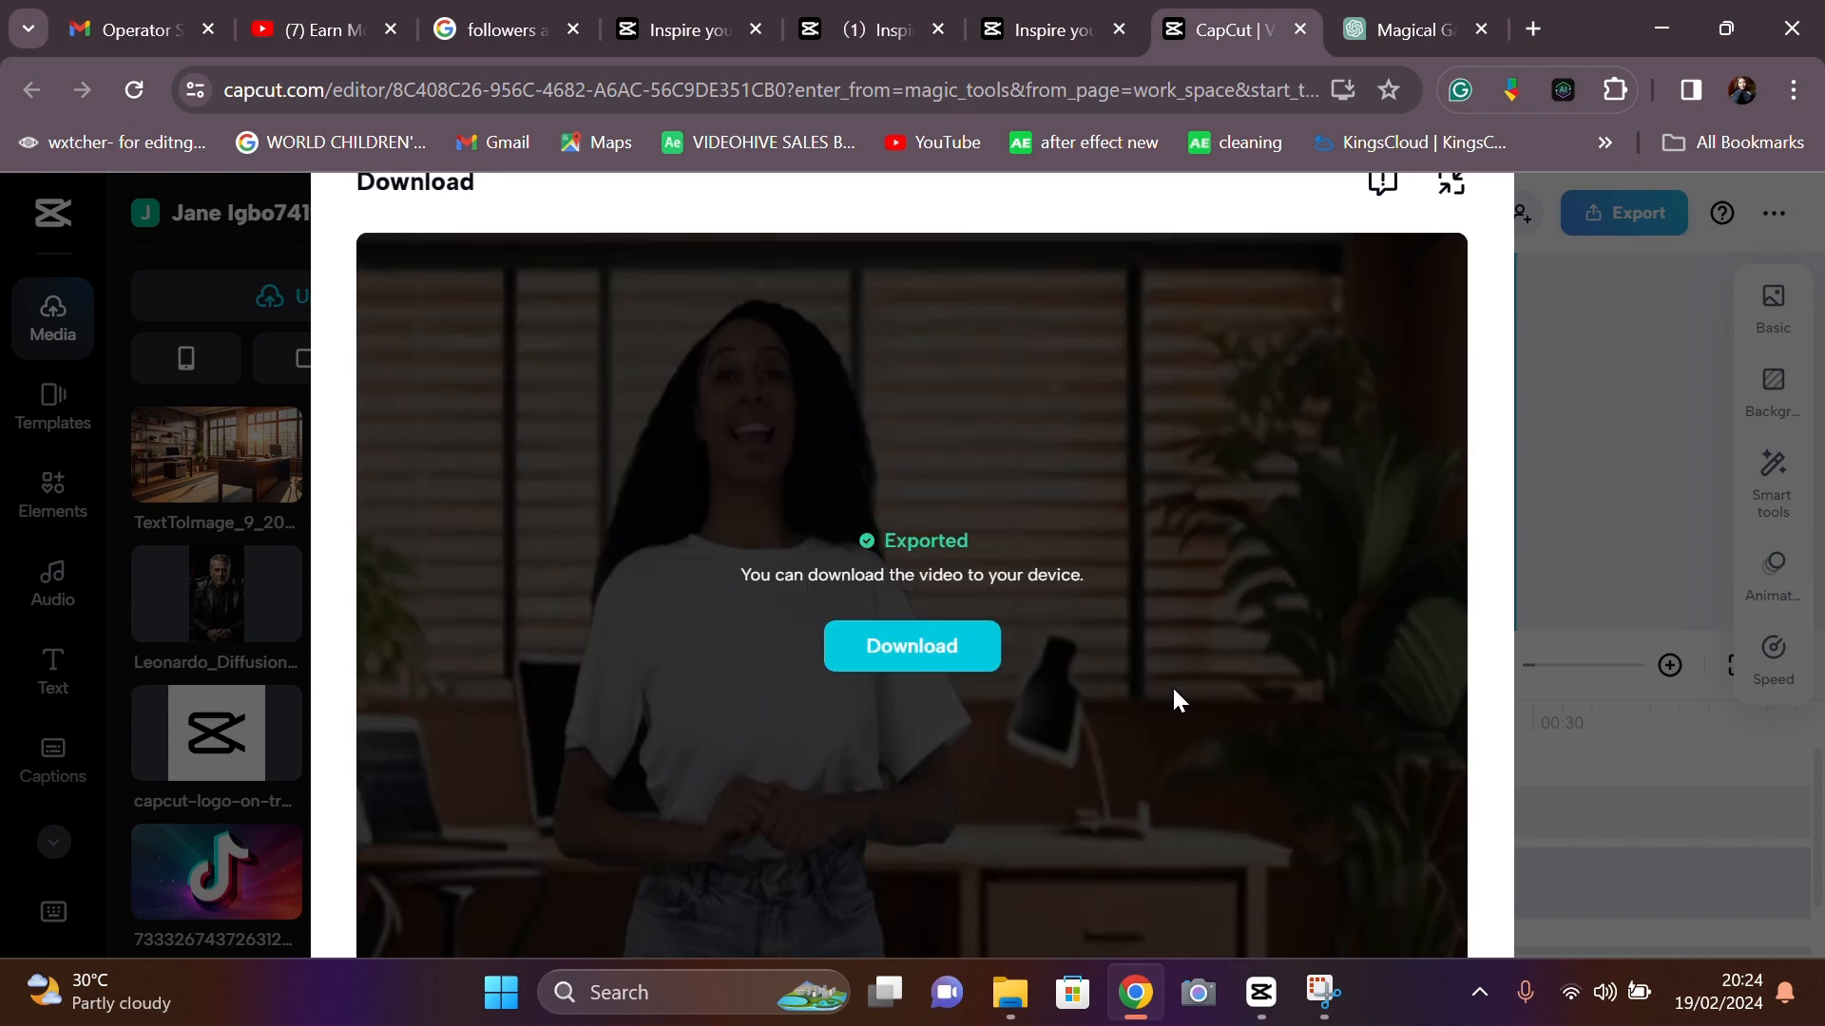
{"action": "left_click", "coordinate": [927, 661]}
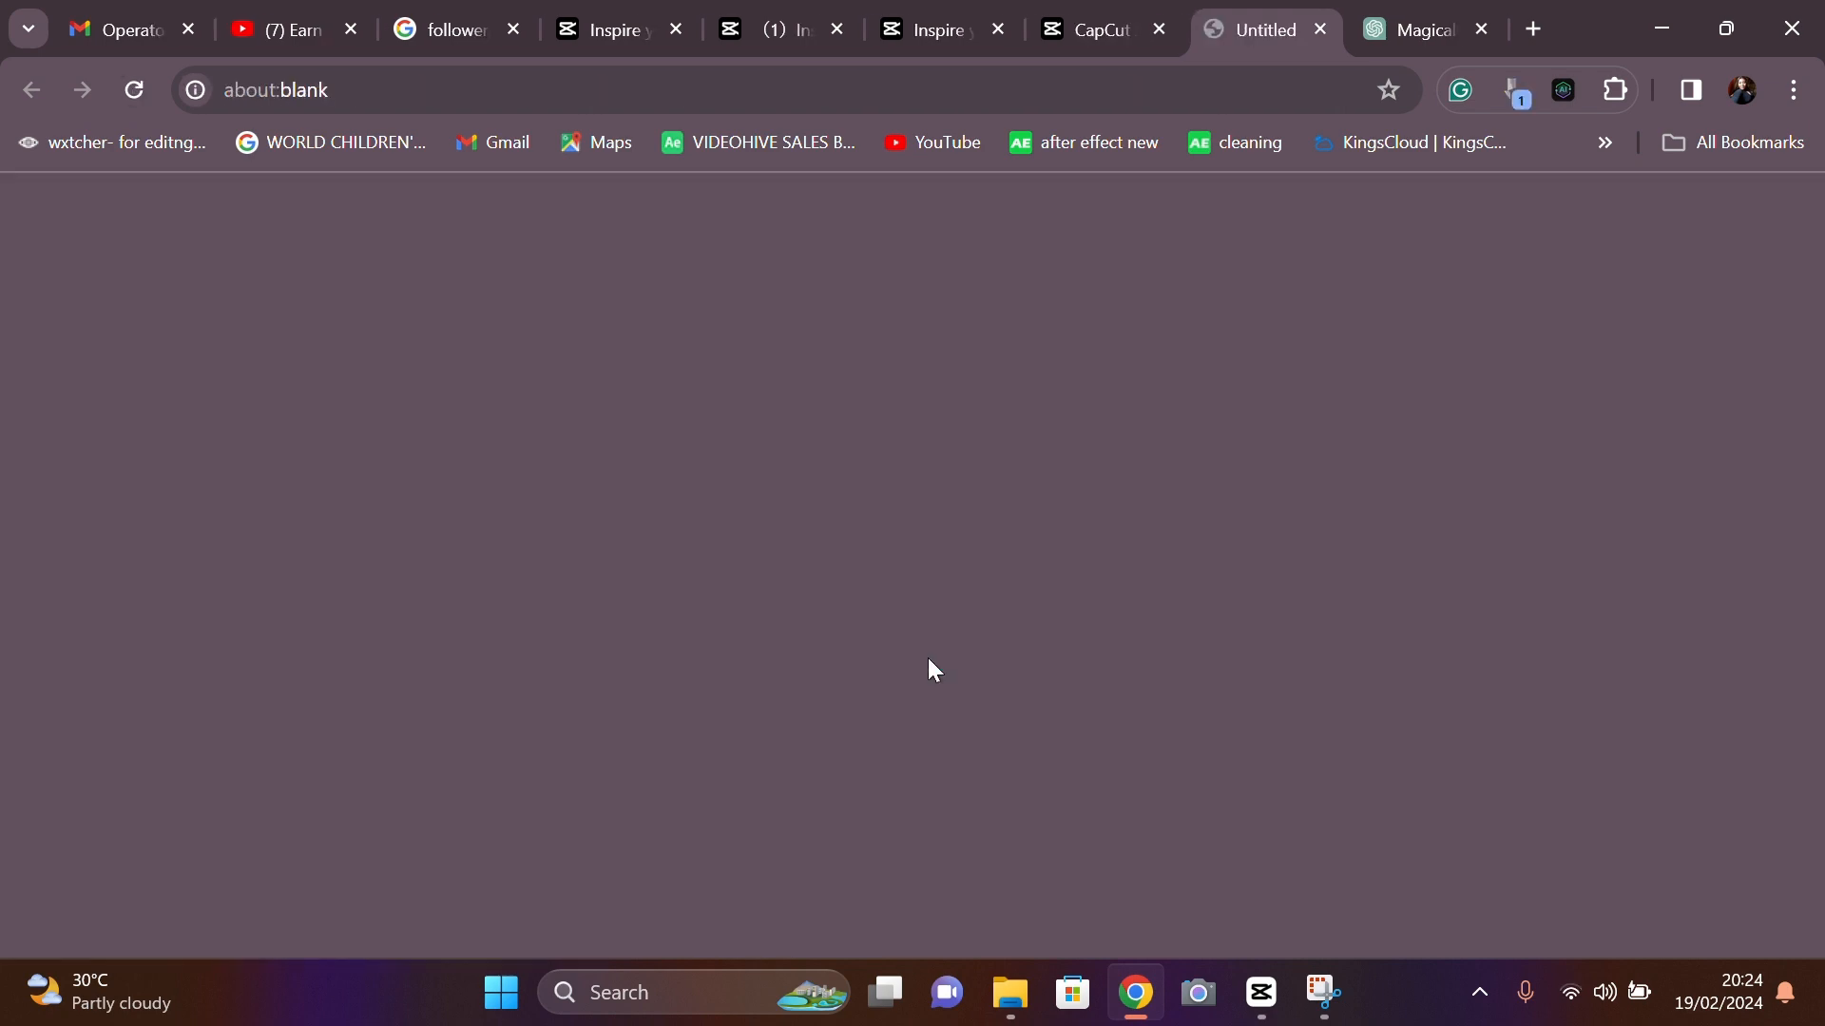